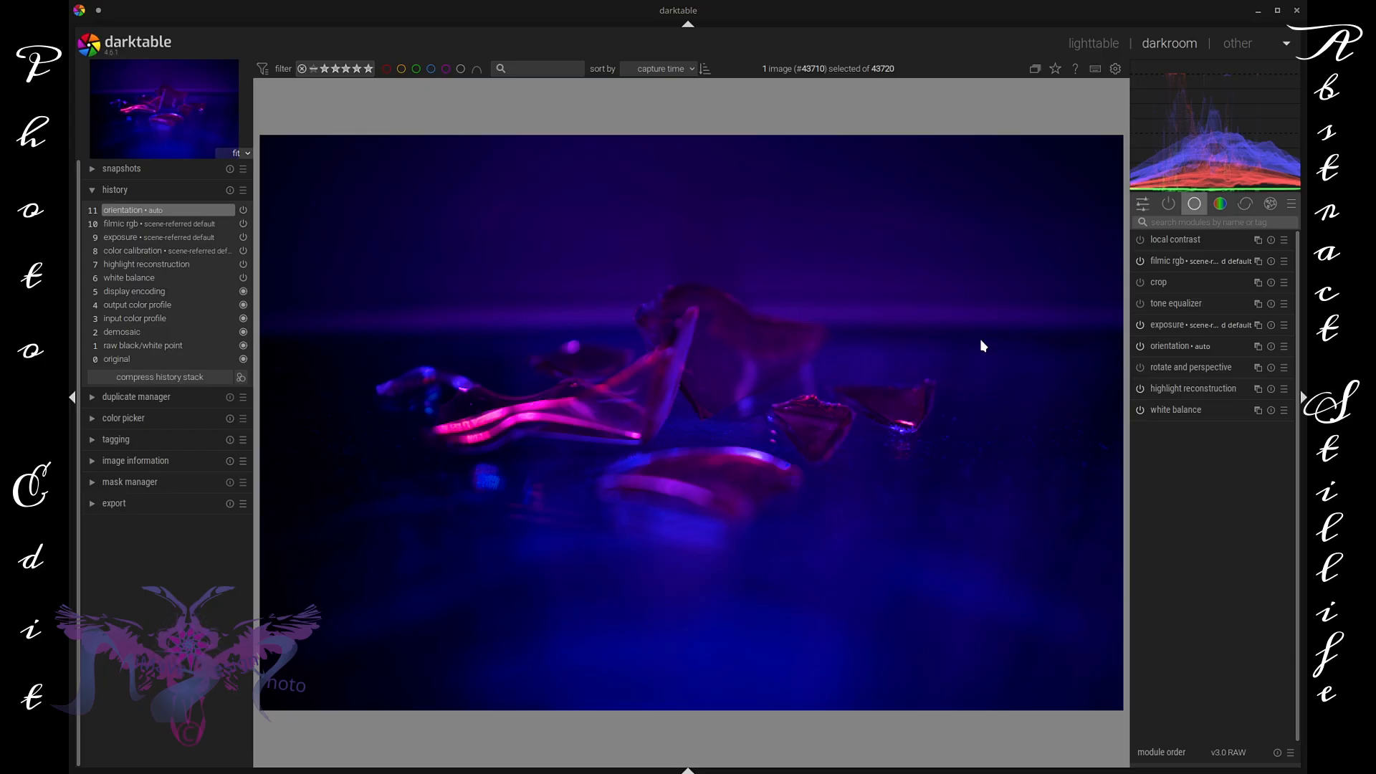
Rotate the image to -0.20° with the rotate and perspective module
left_click(1225, 366)
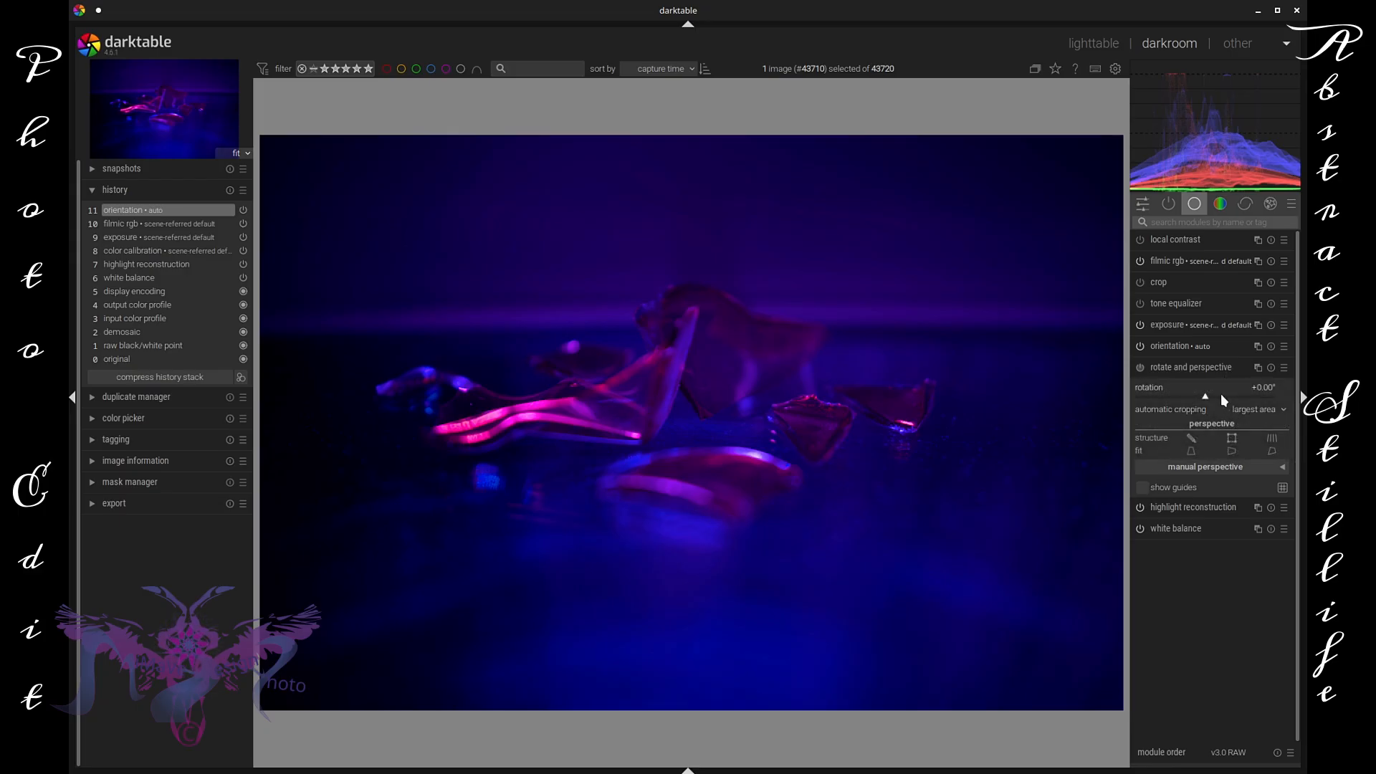
left_click_drag(1206, 395, 1190, 394)
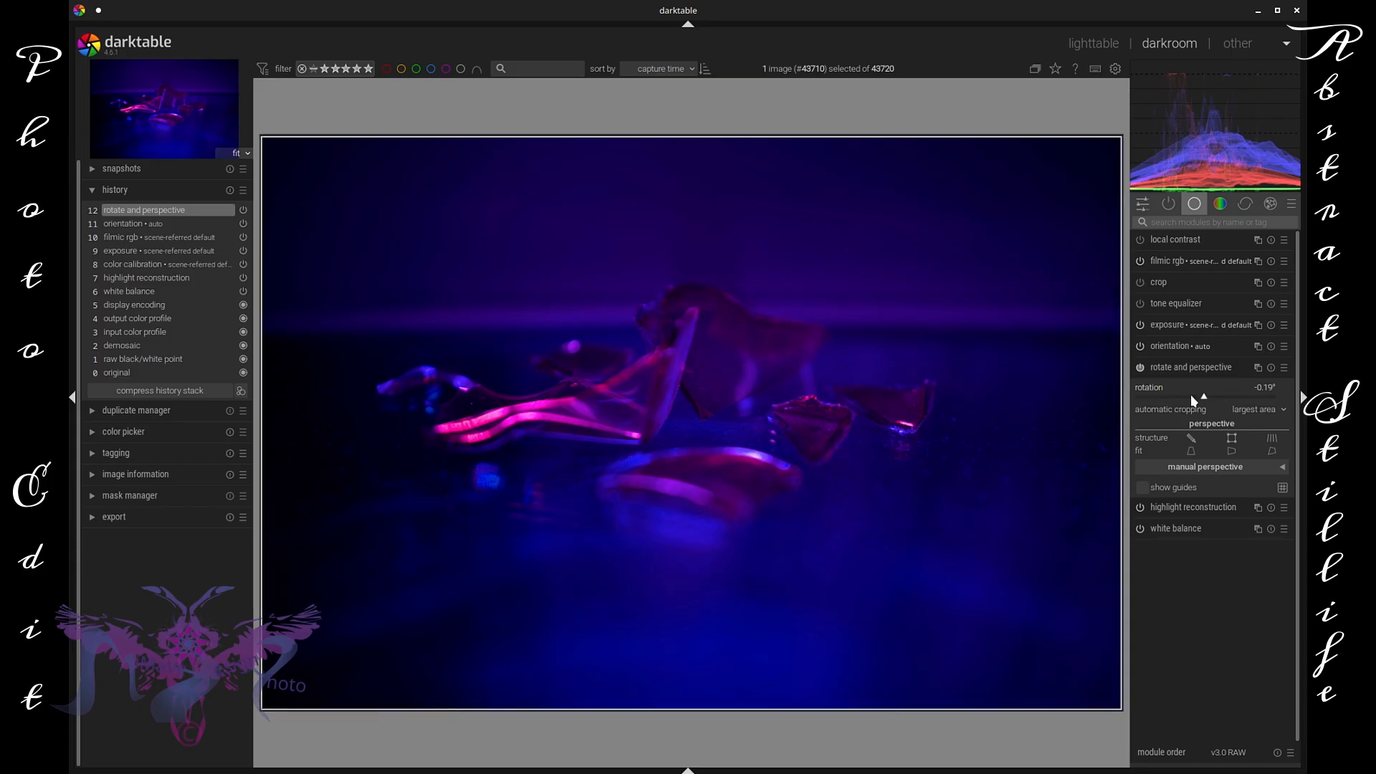
scroll(1189, 394, "down", 1)
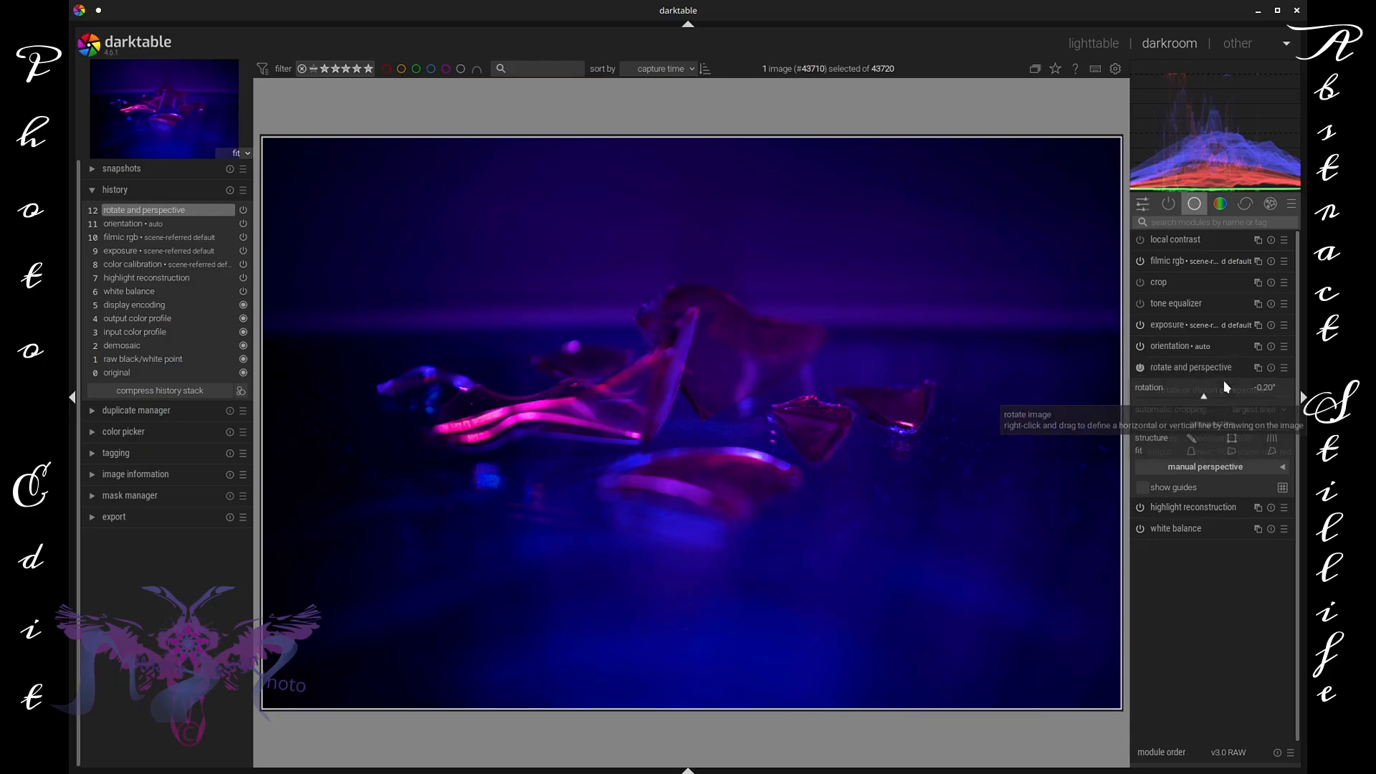
left_click(1230, 373)
left_click(1291, 204)
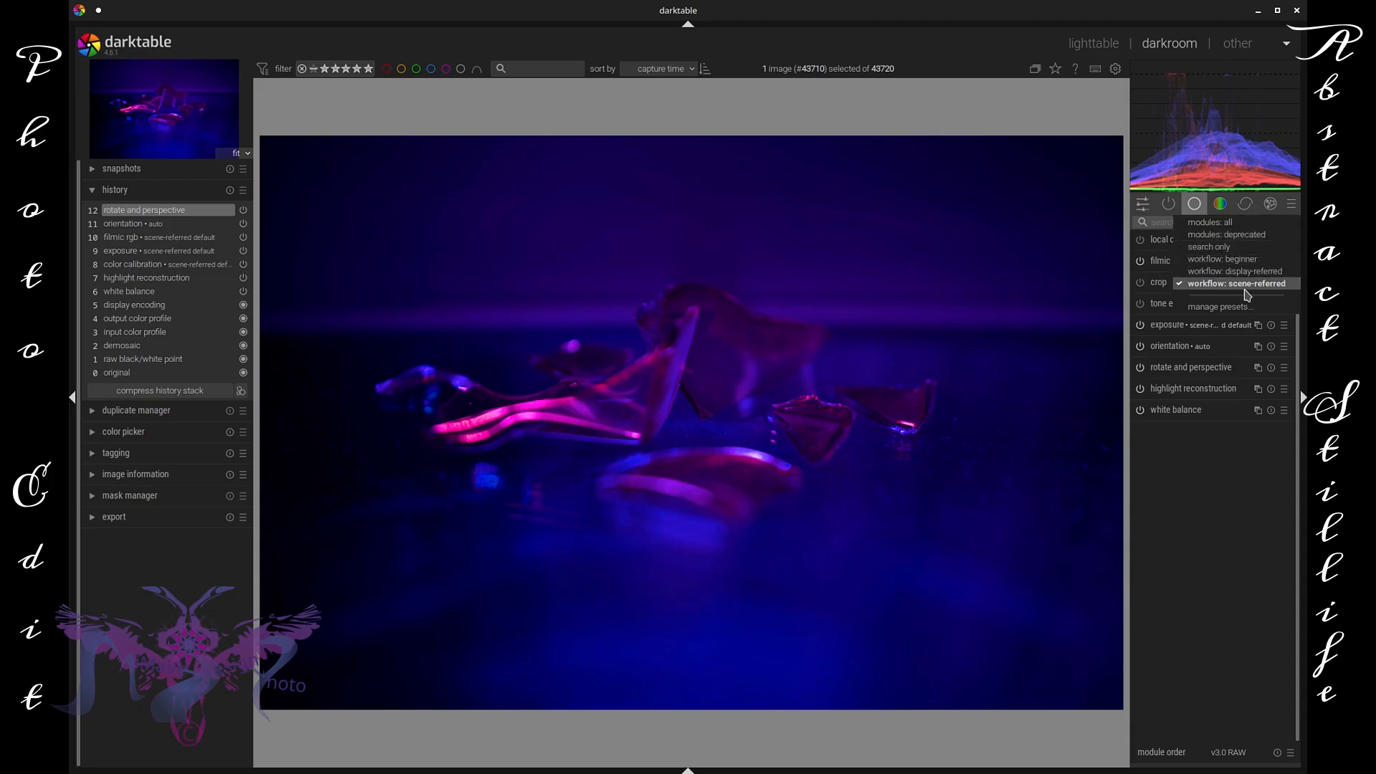
left_click(1292, 206)
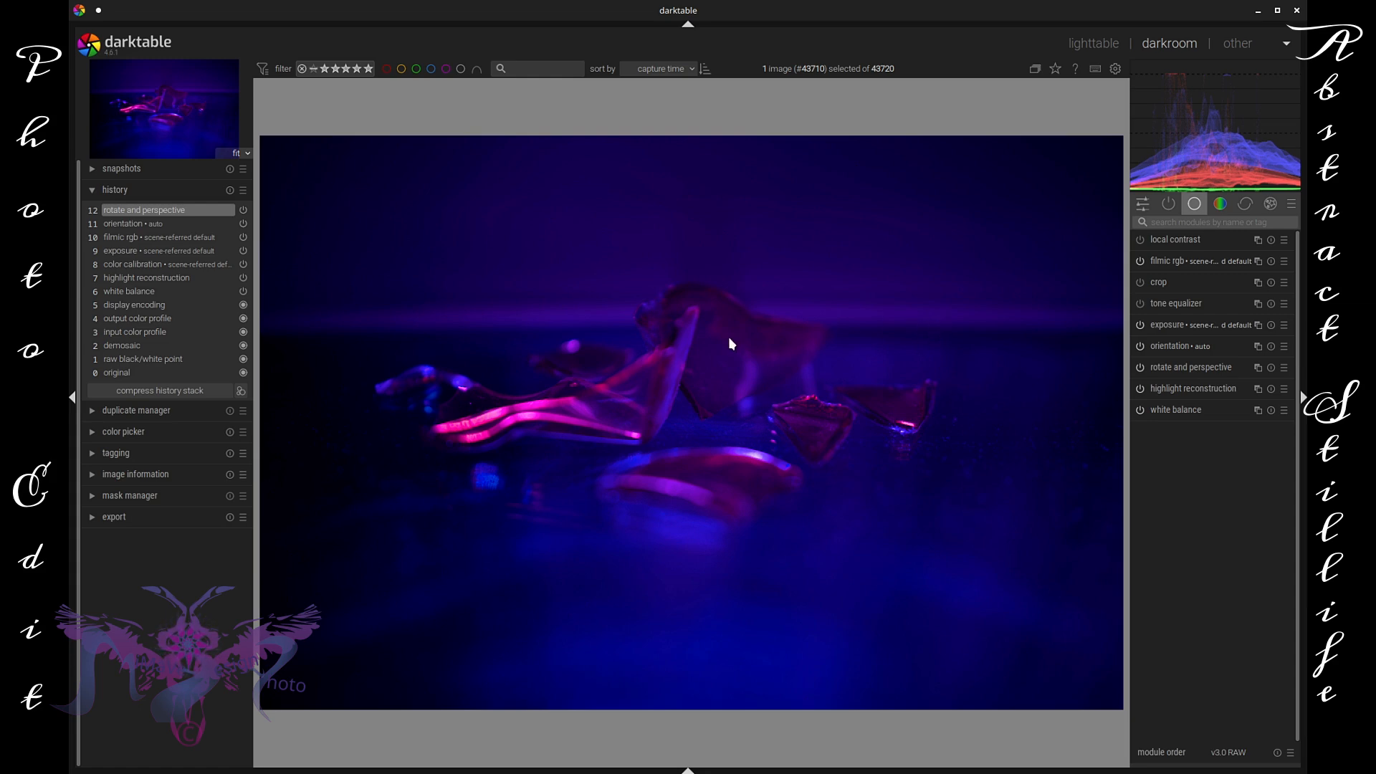
scroll(788, 473, "up", 4)
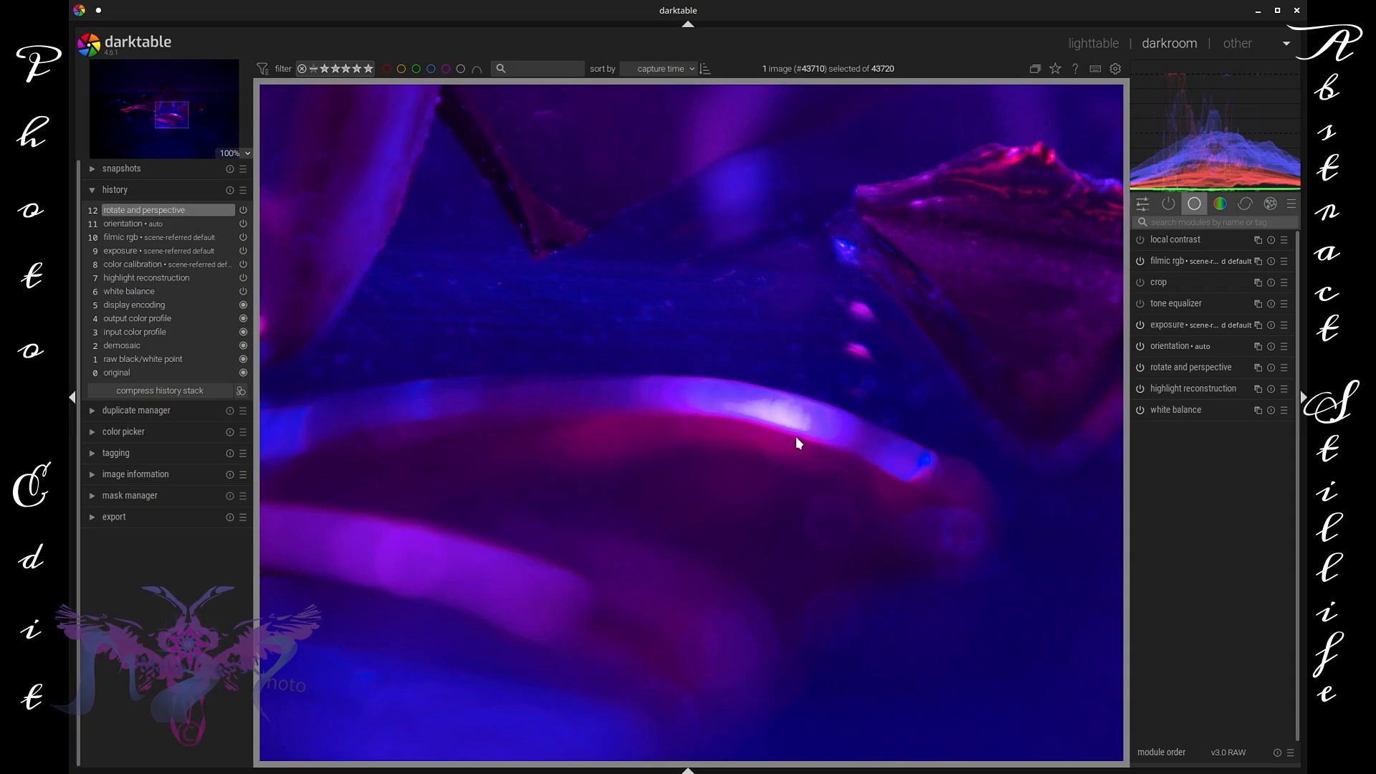
scroll(796, 437, "down", 4)
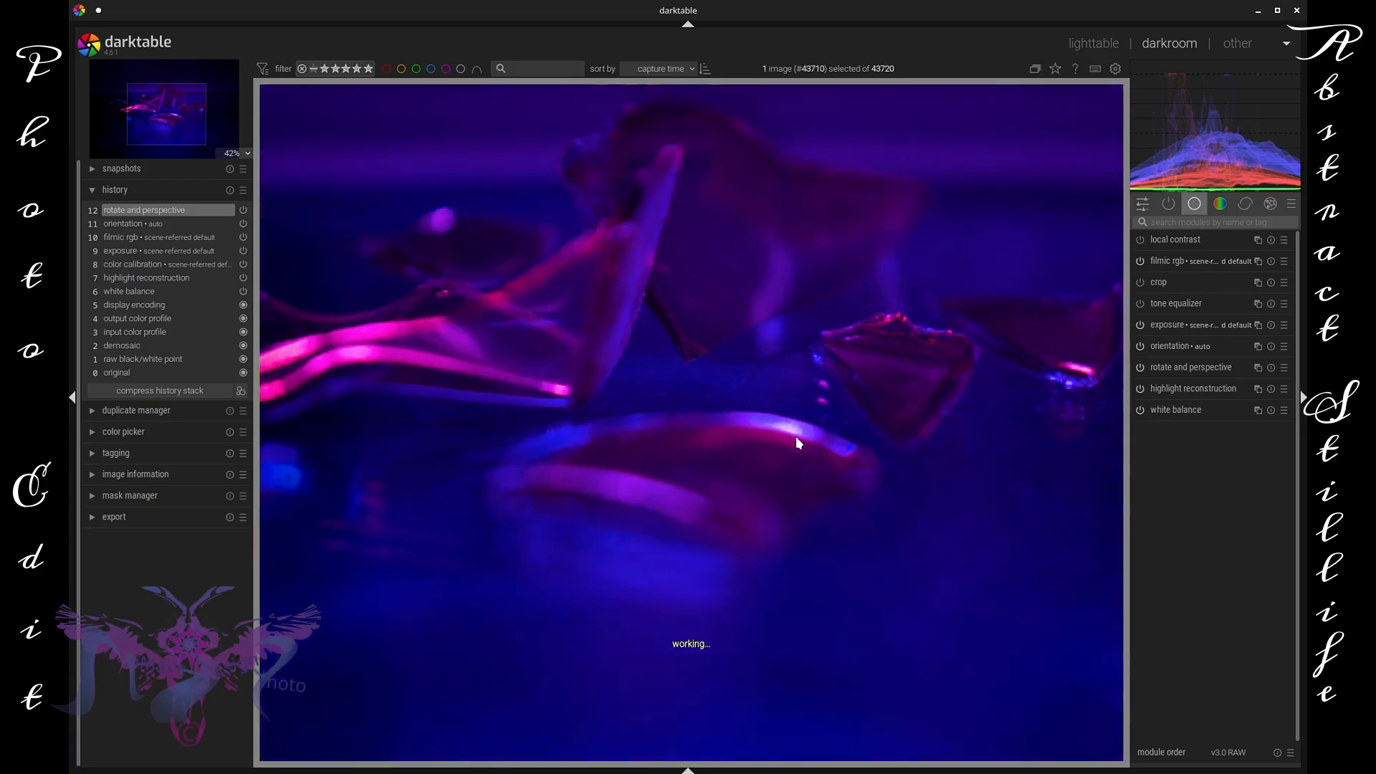
In filmic rgb's highlight reconstruction, set the threshold to +4.57 EV, transition to 4.84 EV, and structure/texture balance to +100%
left_click(1226, 261)
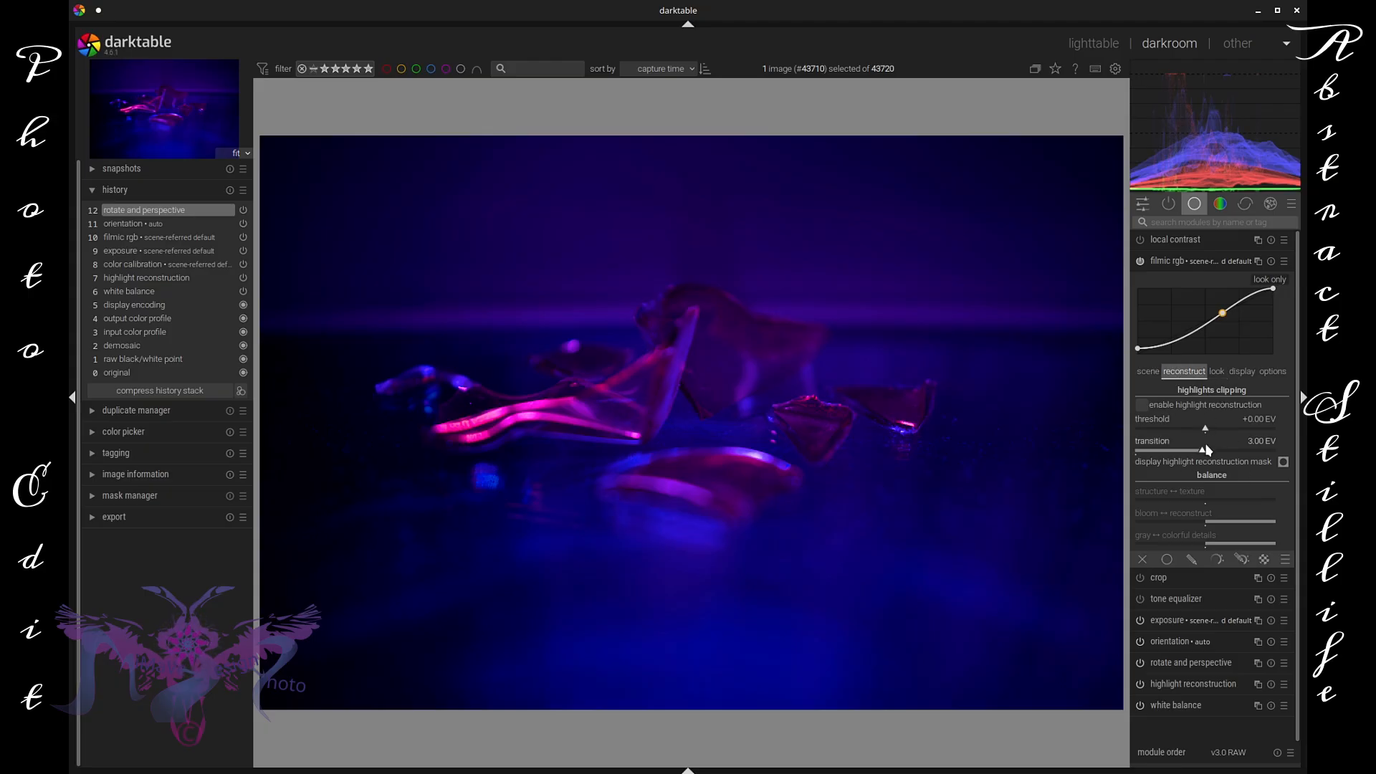
scroll(866, 467, "up", 3)
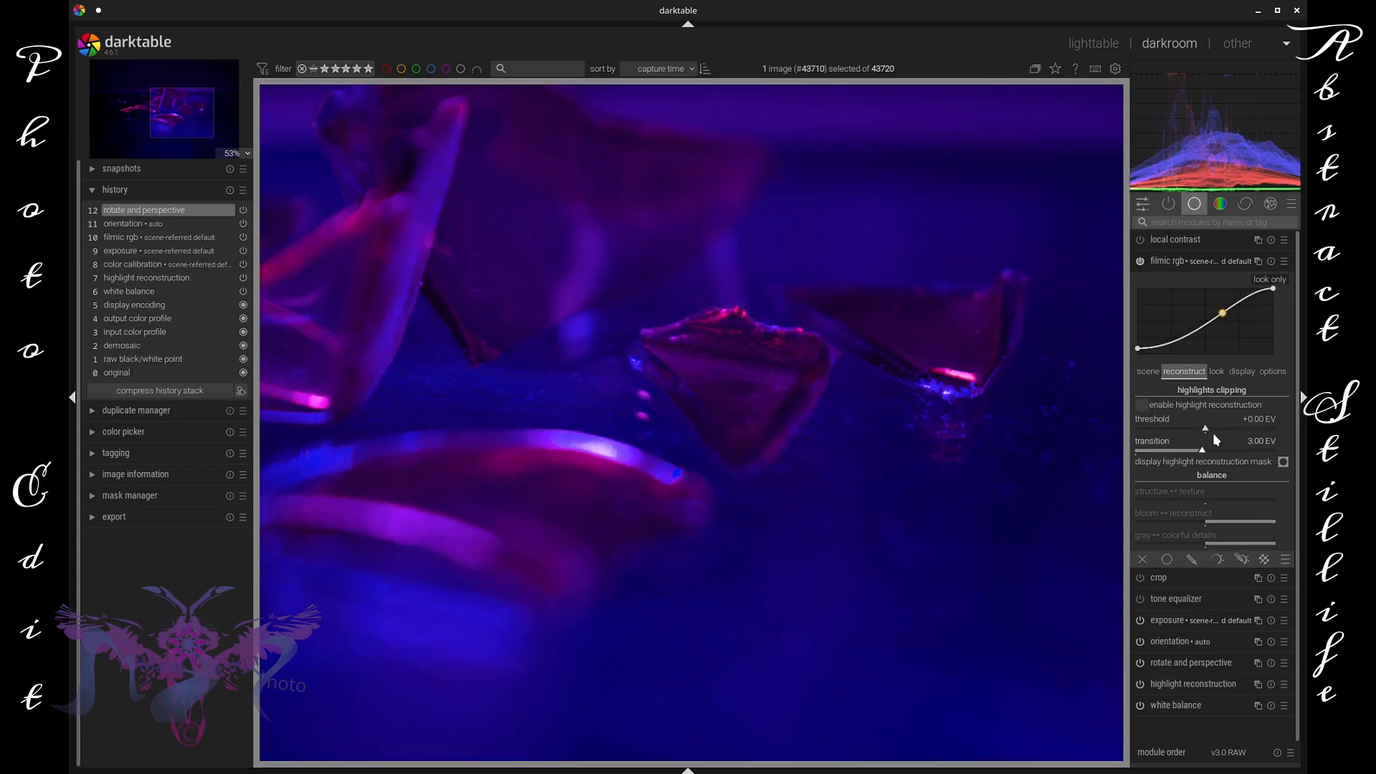
left_click_drag(1206, 426, 1160, 424)
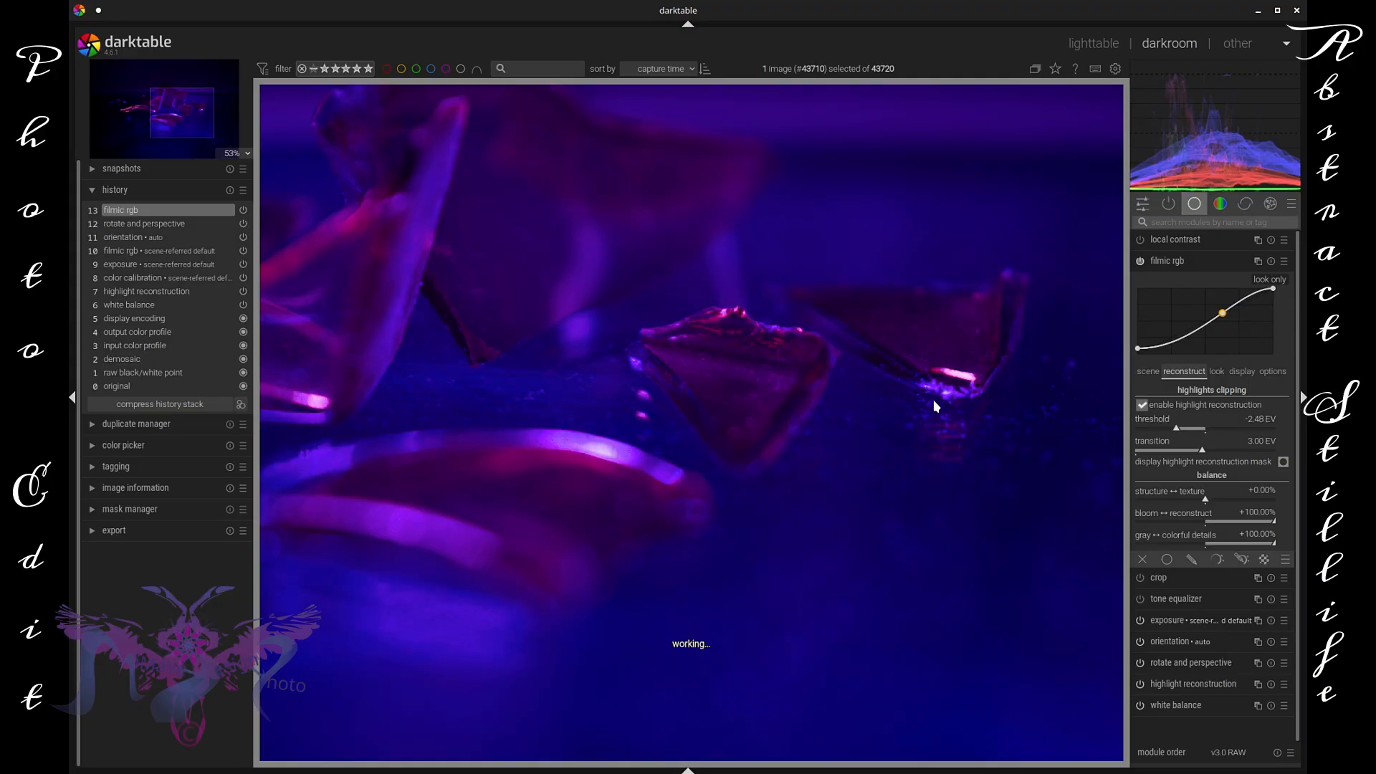
scroll(937, 403, "down", 2)
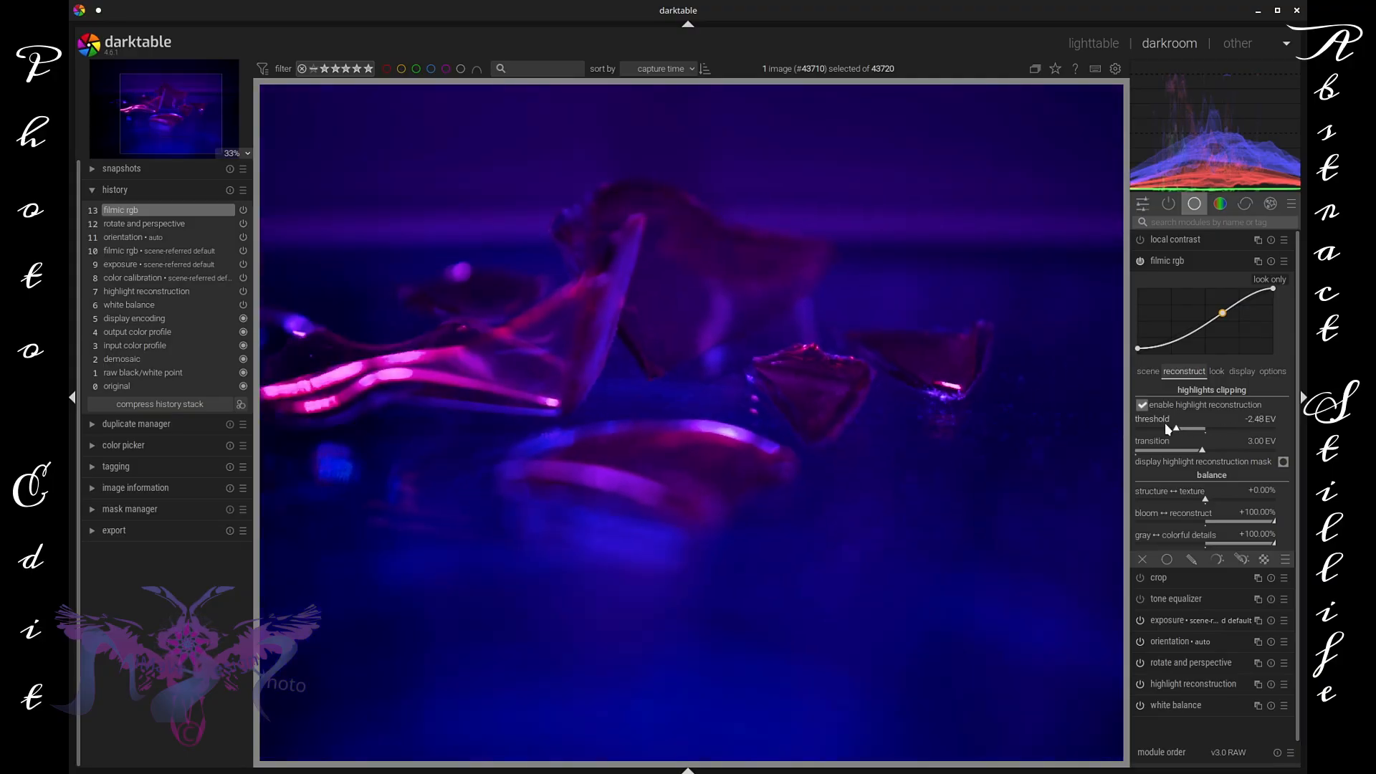
left_click_drag(1166, 428, 1233, 430)
left_click_drag(1206, 502, 1272, 507)
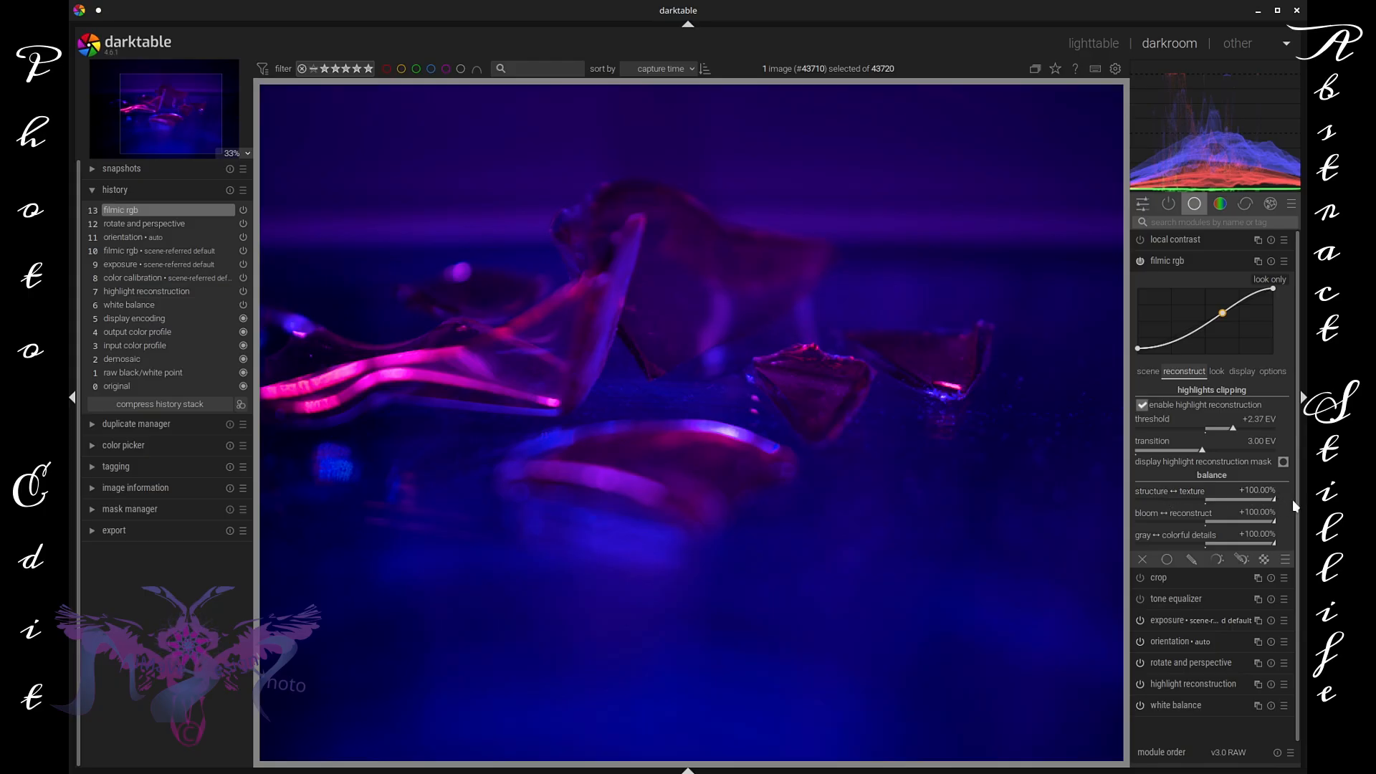
mouse_move(1238, 427)
left_mouse_down()
mouse_move(1261, 430)
mouse_move(1209, 450)
mouse_move(1252, 452)
mouse_move(1147, 451)
mouse_move(1263, 454)
left_mouse_up()
Try other bloom/reconstruct and gray/colorful details balances in filmic rgb, and restore both to +100%
scroll(730, 435, "up", 3)
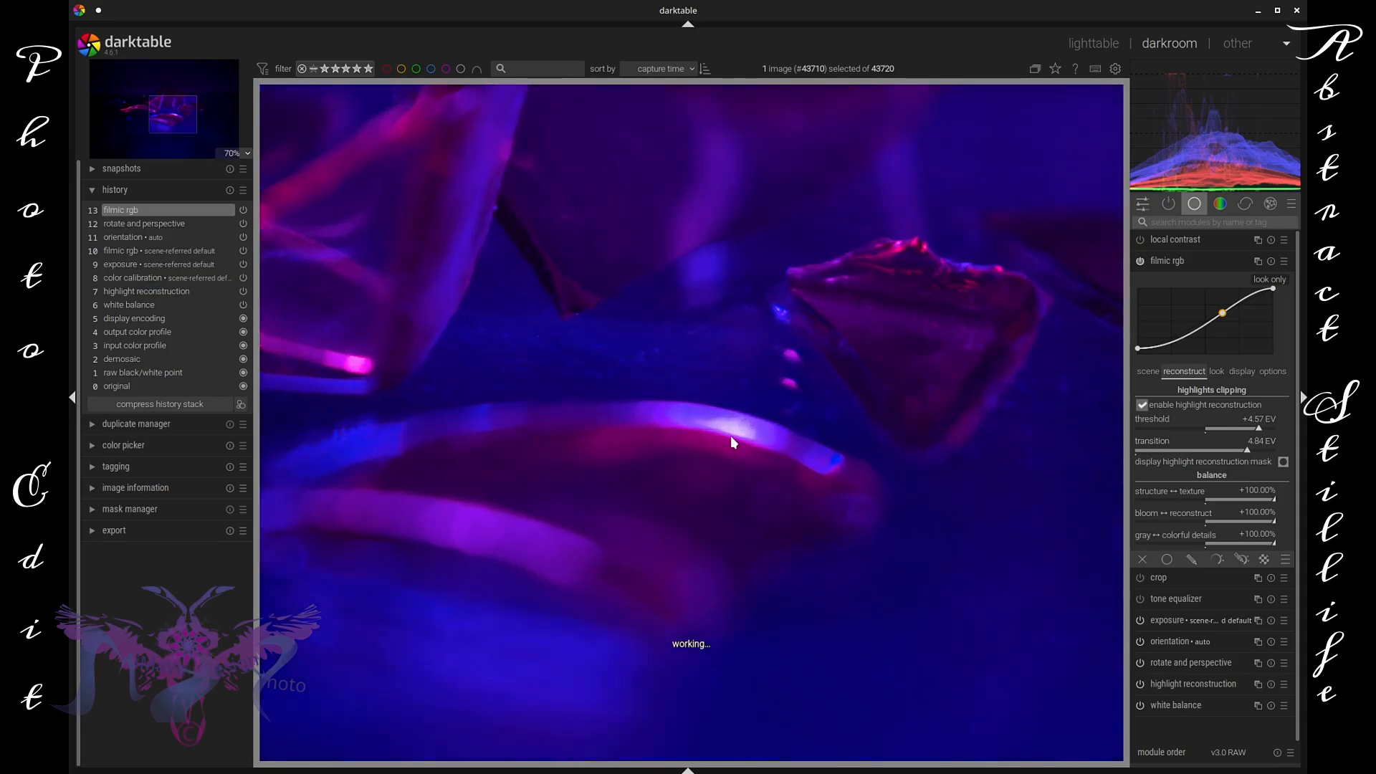
left_click(1264, 520)
double_click(1187, 527)
left_click_drag(1275, 542, 1161, 531)
double_click(1219, 539)
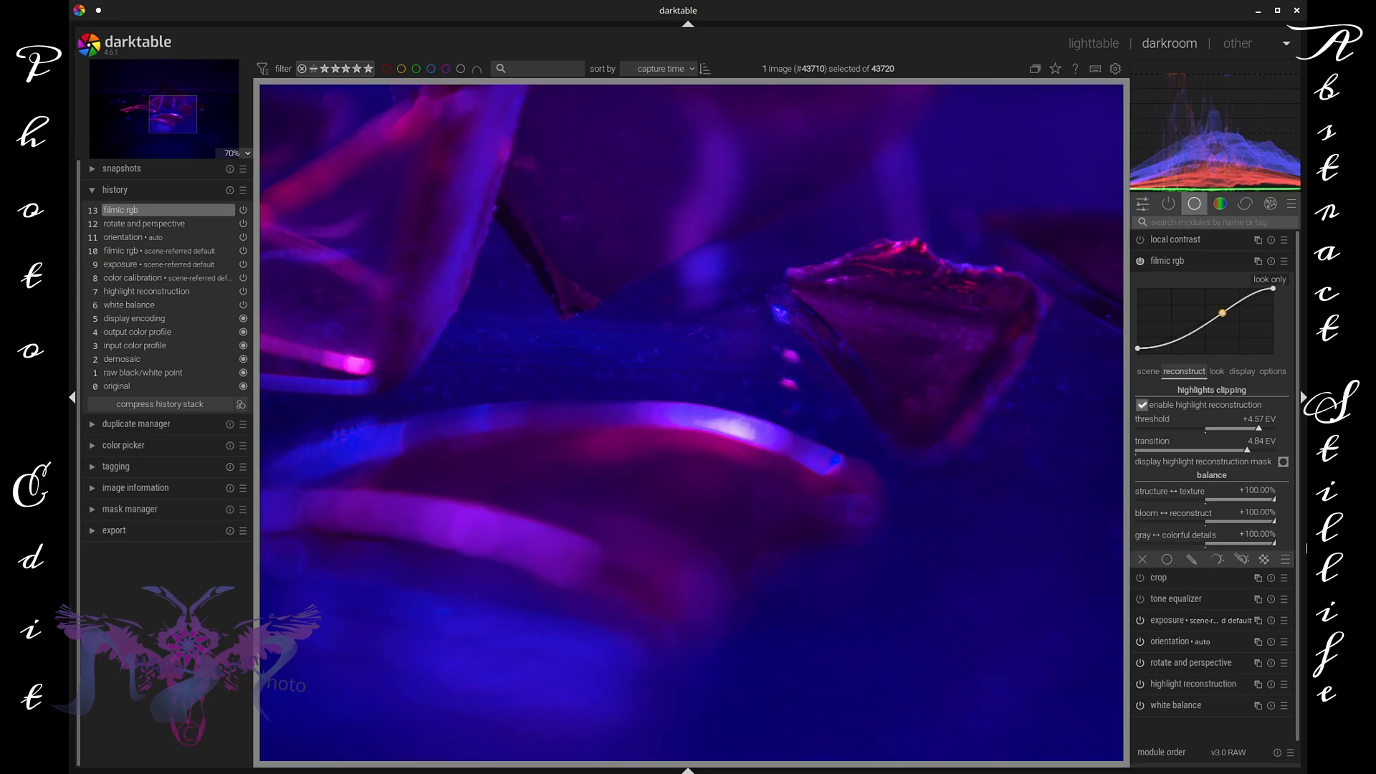
scroll(862, 385, "down", 3)
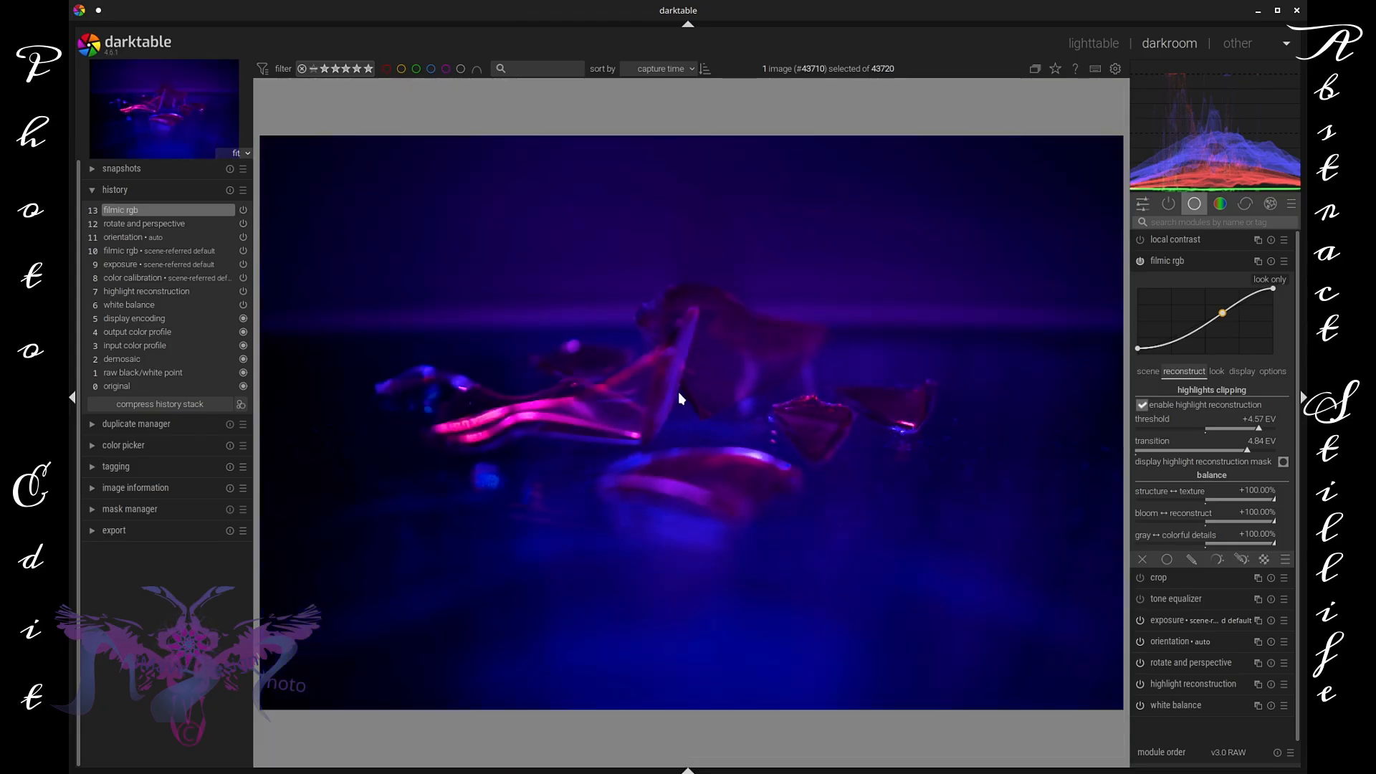
left_click(1210, 263)
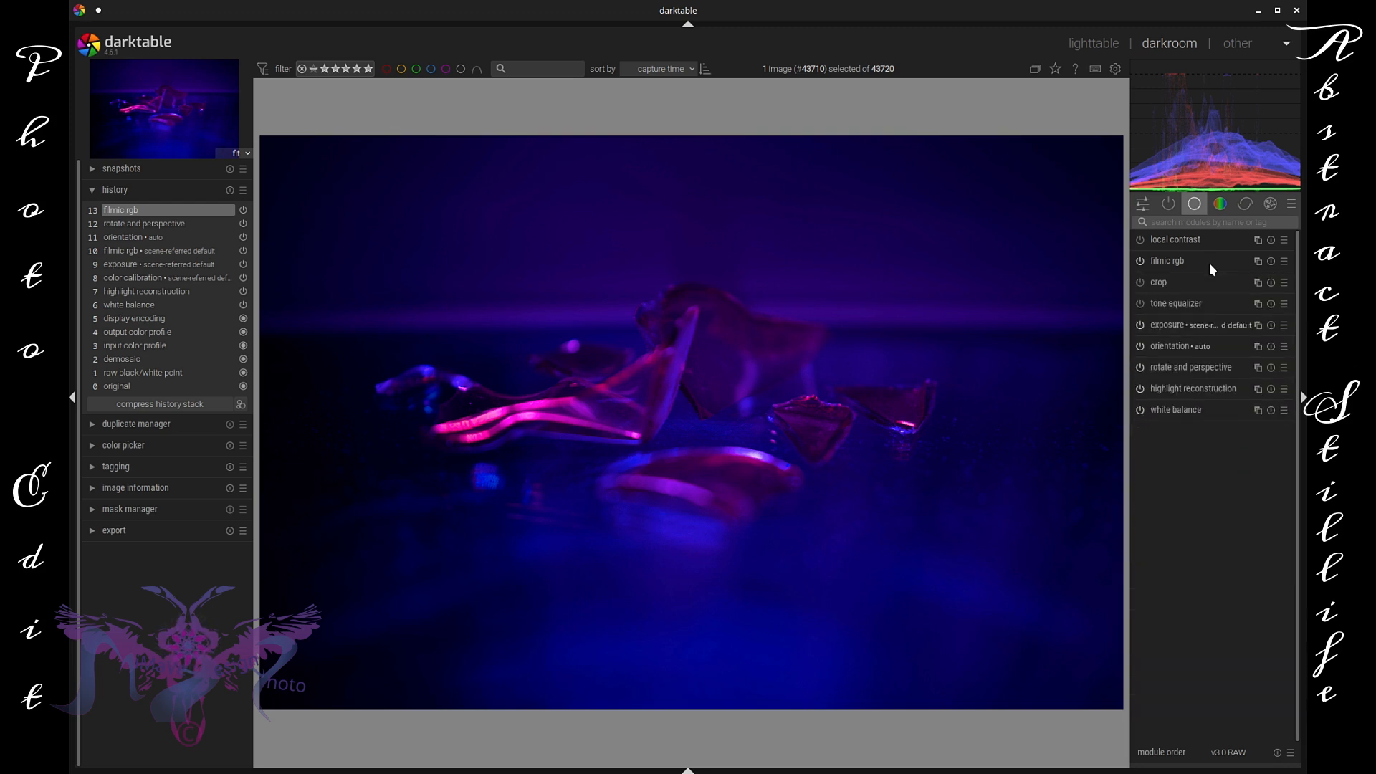
In color balance rgb, set chroma shadows +26.61%, mid-tones -31.19%, highlights +30.28%, and saturation shadows -13.76%, mid-tones +44.95%, highlights +31.19%
left_click(1220, 206)
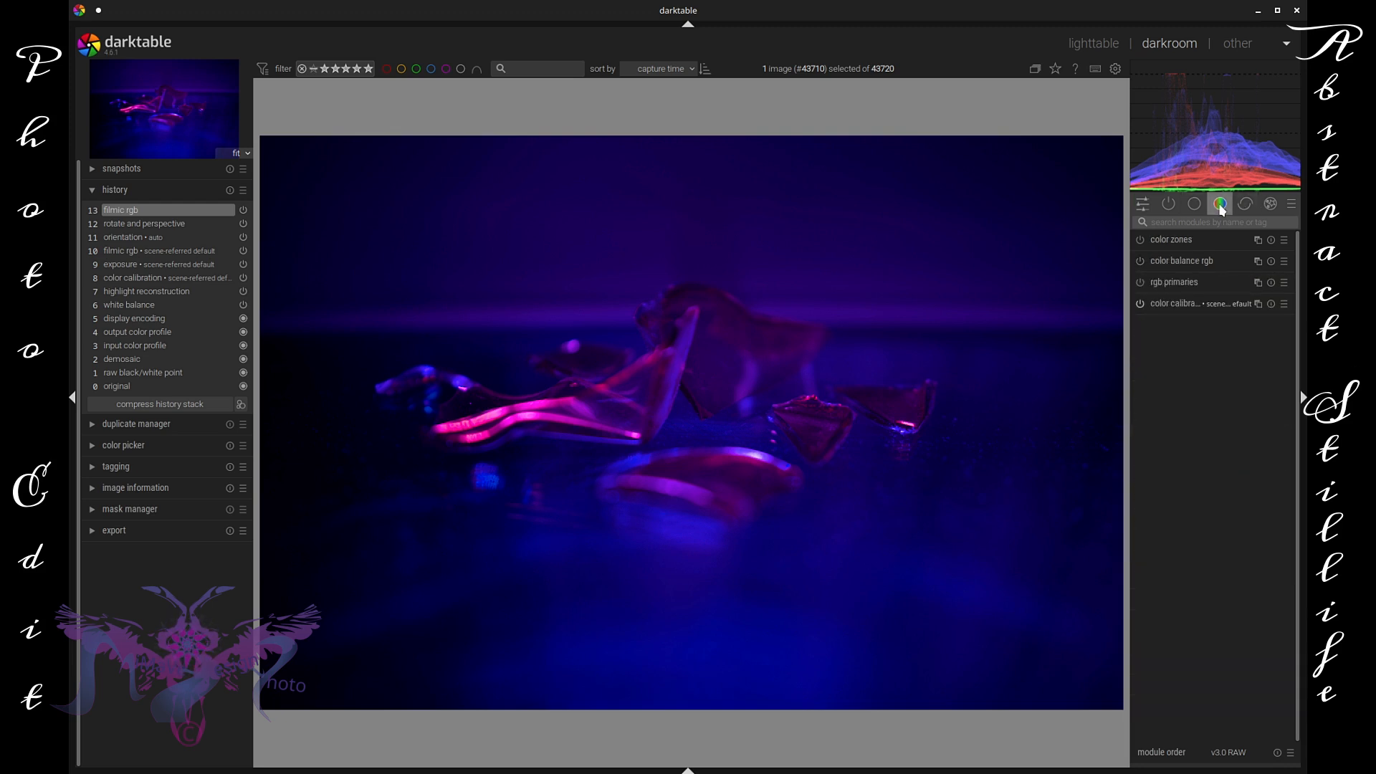
left_click(1224, 261)
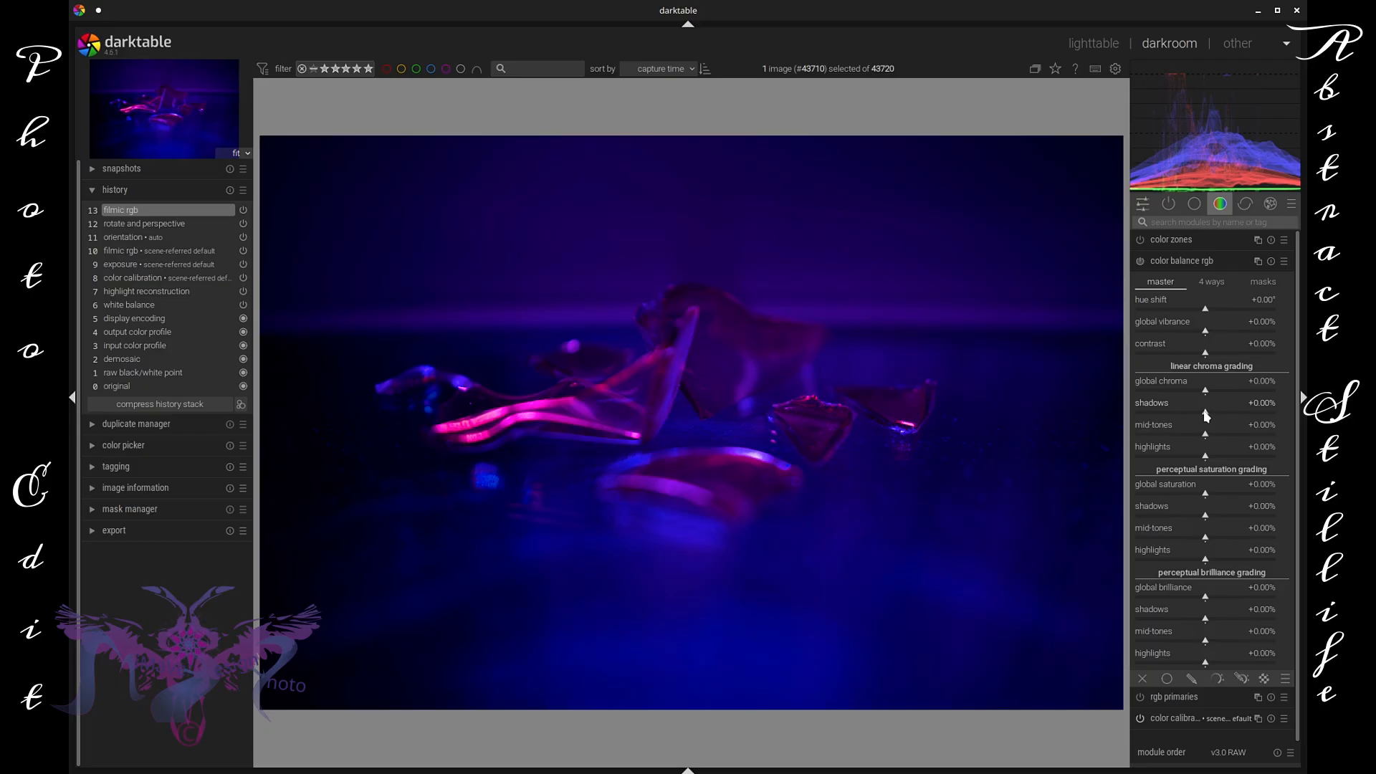
left_click_drag(1206, 414, 1225, 416)
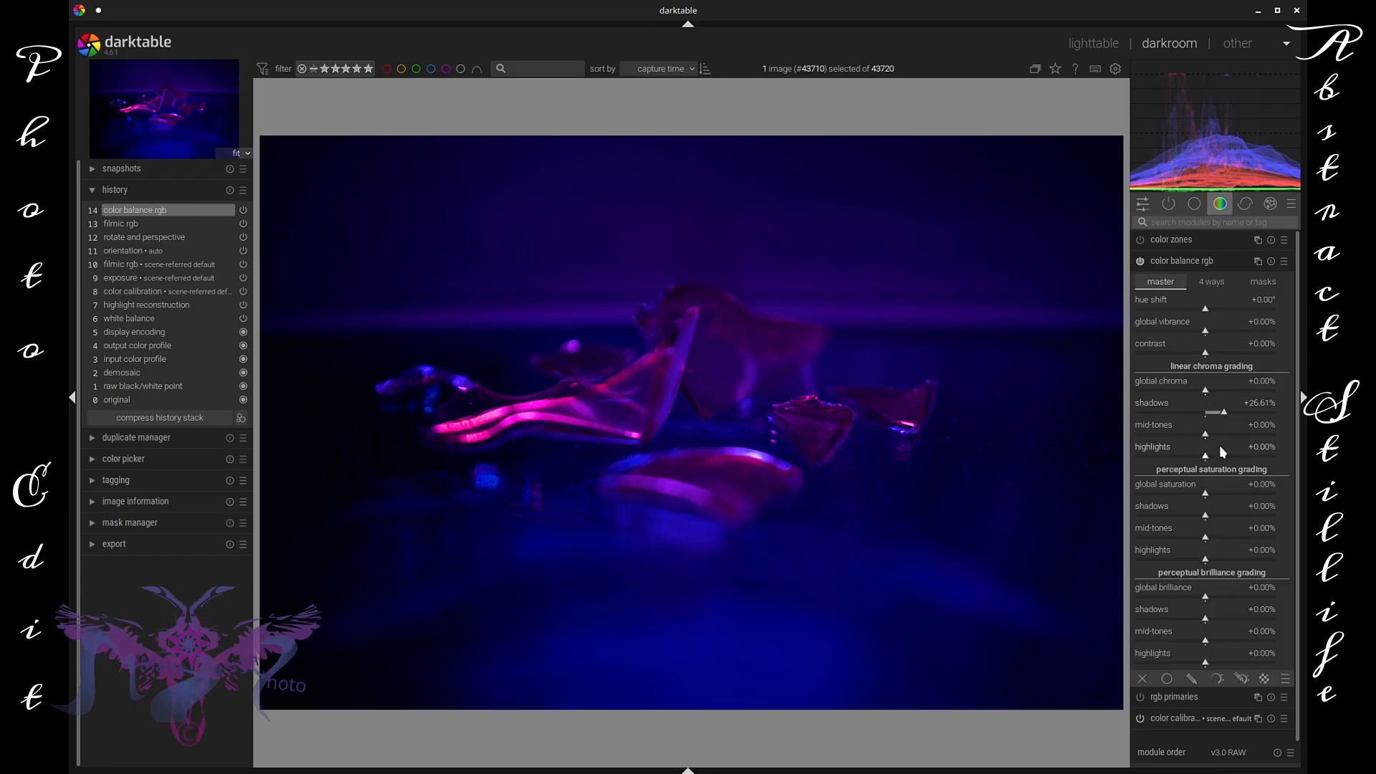
left_click_drag(1219, 435, 1227, 465)
left_click_drag(1221, 514, 1227, 564)
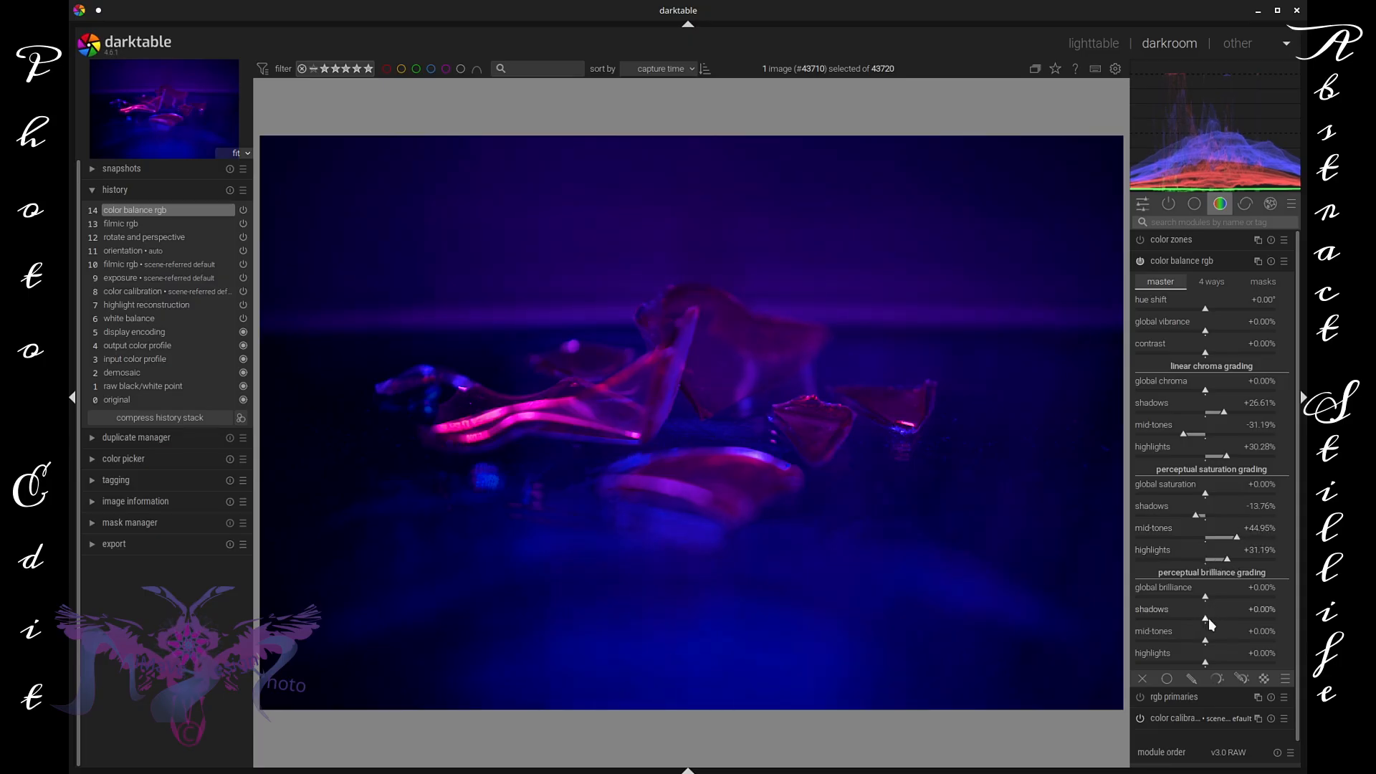
Set perceptual brilliance to -32.11% global, +33.94% shadows, +32.11% mid-tones and +61.47% highlights
left_click_drag(1209, 619, 1269, 666)
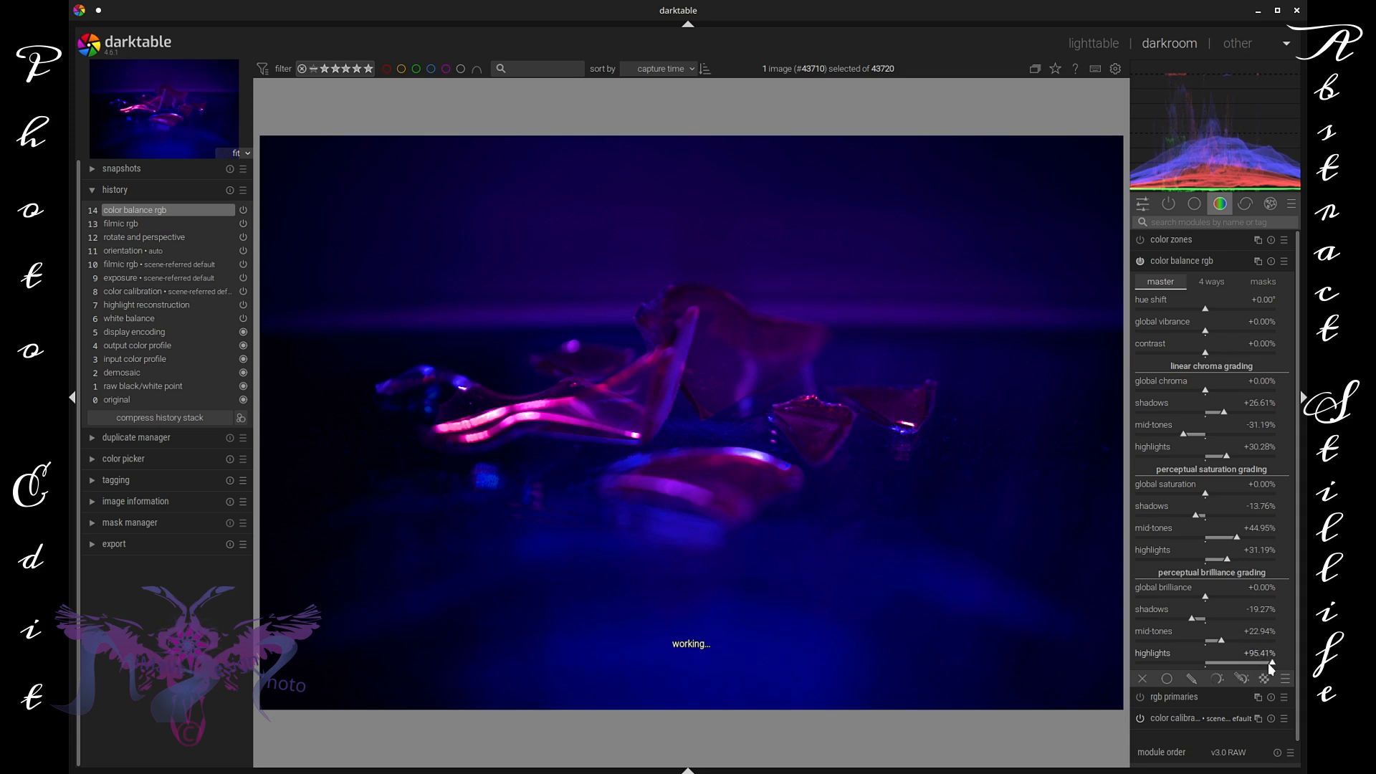
mouse_move(1193, 618)
left_mouse_down()
mouse_move(1221, 621)
mouse_move(1190, 598)
mouse_move(1230, 638)
mouse_move(1253, 639)
mouse_move(1216, 641)
mouse_move(1231, 622)
mouse_move(1183, 602)
left_mouse_up()
left_click(1194, 596)
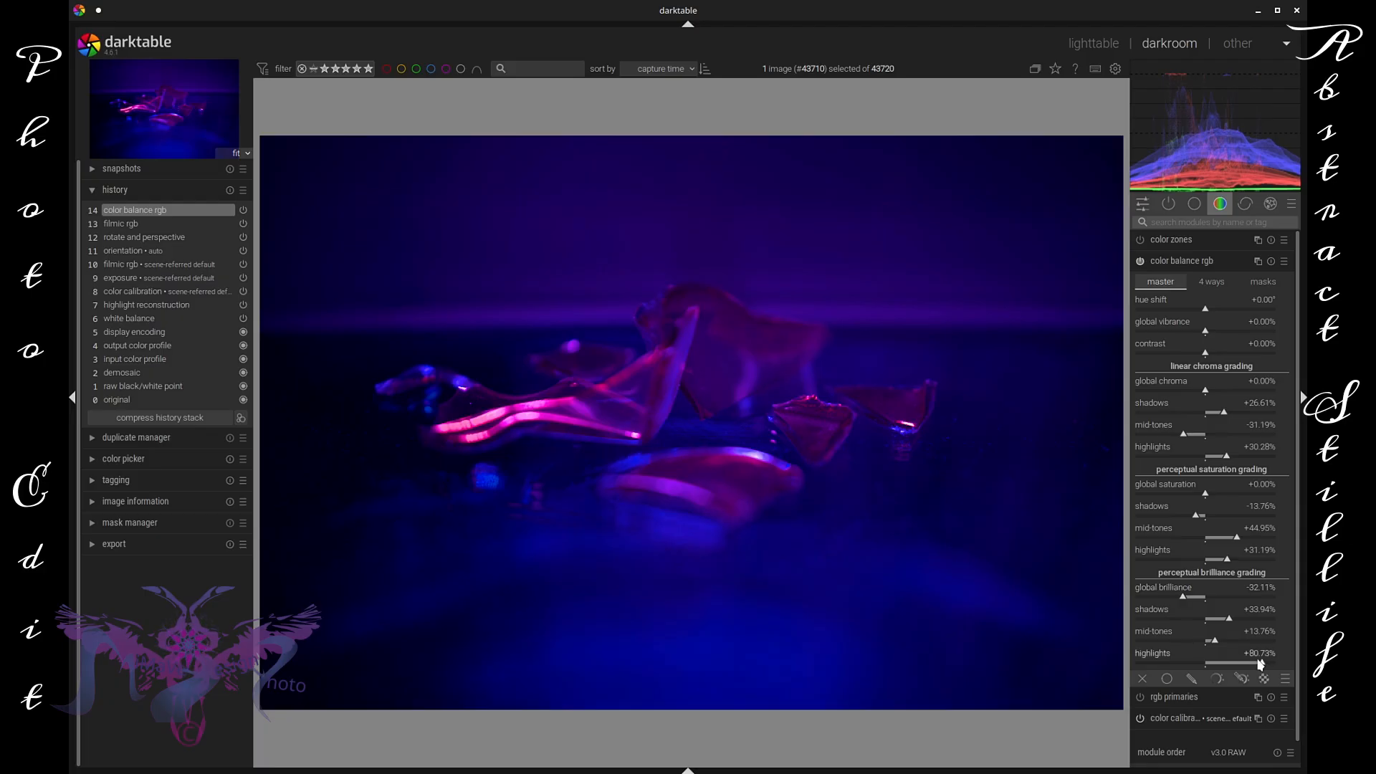
left_click_drag(1259, 663, 1229, 644)
Adjust the image's exposure, and set global chroma to +5.96% and shadows chroma to 0%
left_click_drag(1213, 411, 1224, 416)
left_click_drag(1206, 387, 1209, 392)
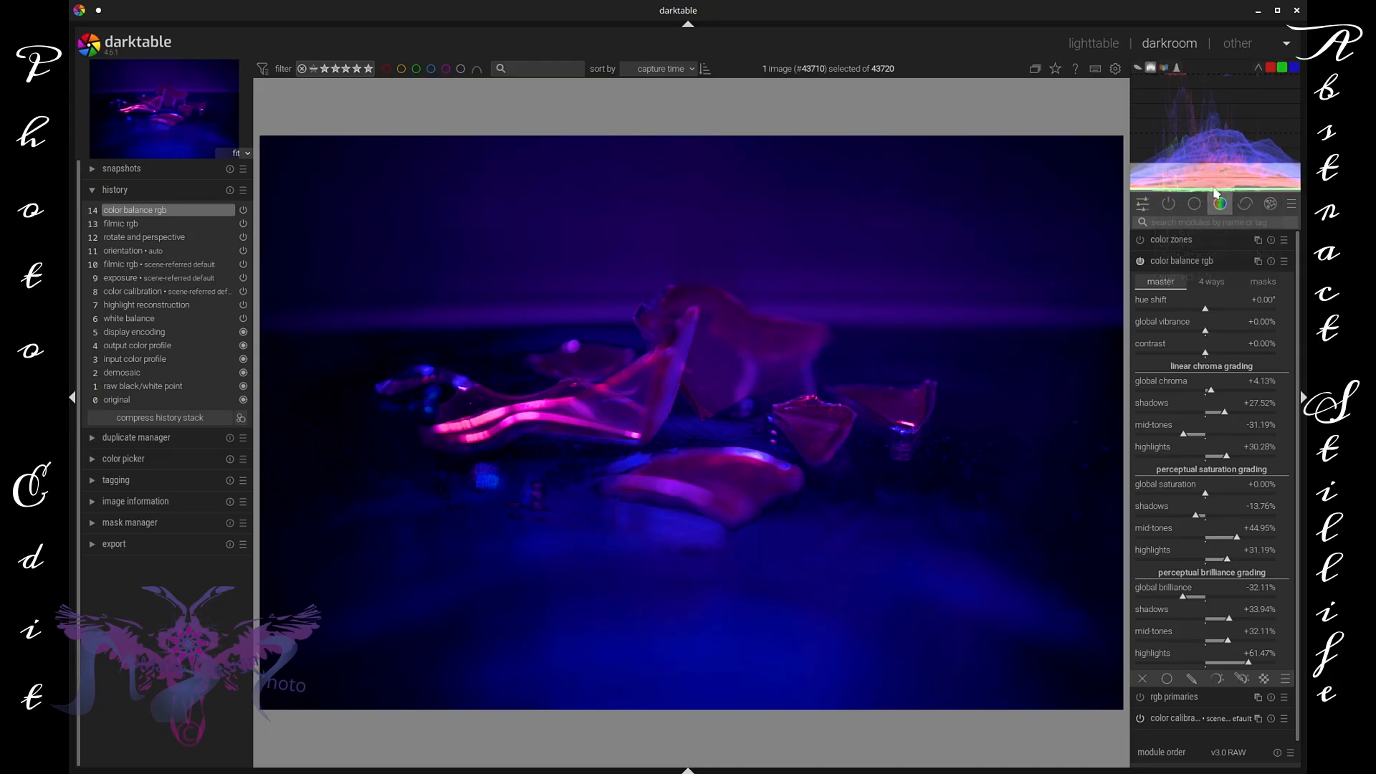
scroll(1216, 192, "up", 3)
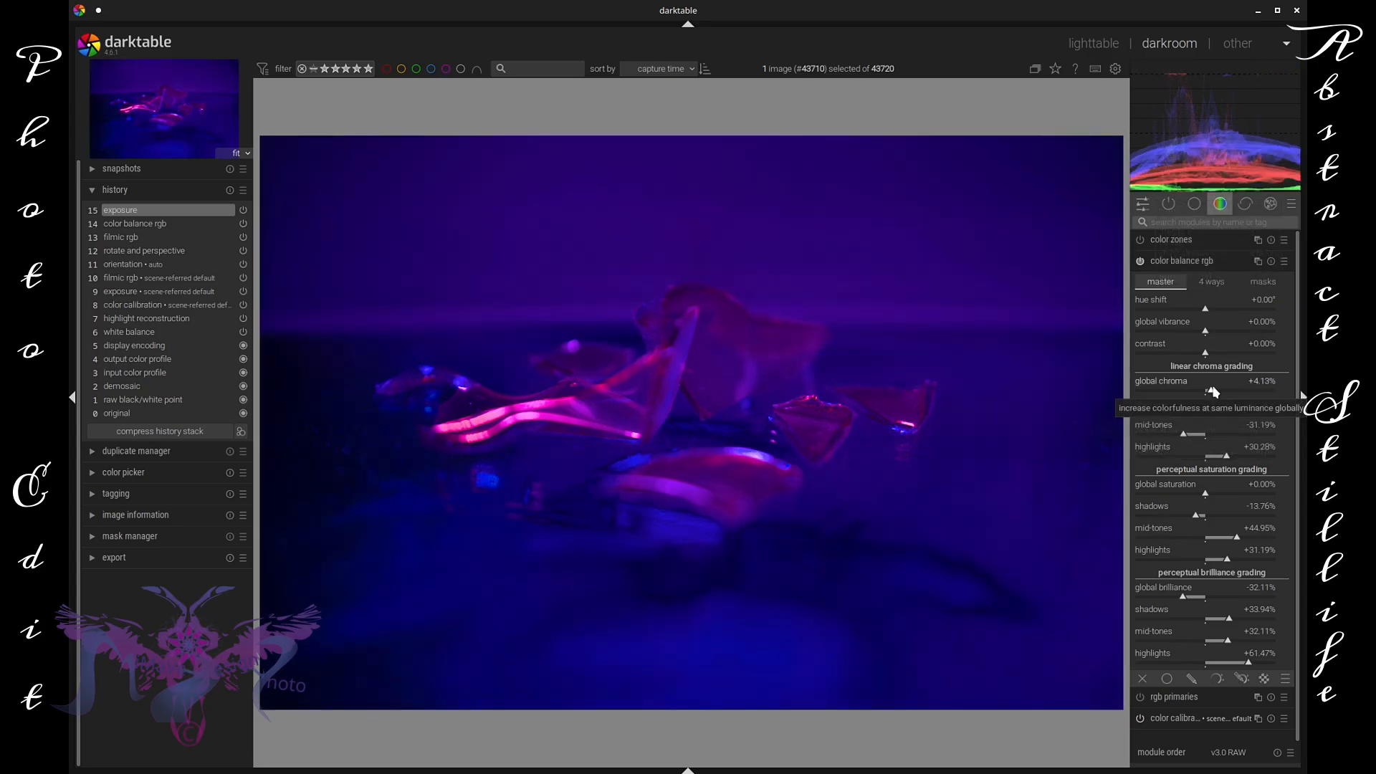
mouse_move(1225, 417)
left_mouse_down()
mouse_move(1206, 421)
mouse_move(1214, 398)
left_mouse_up()
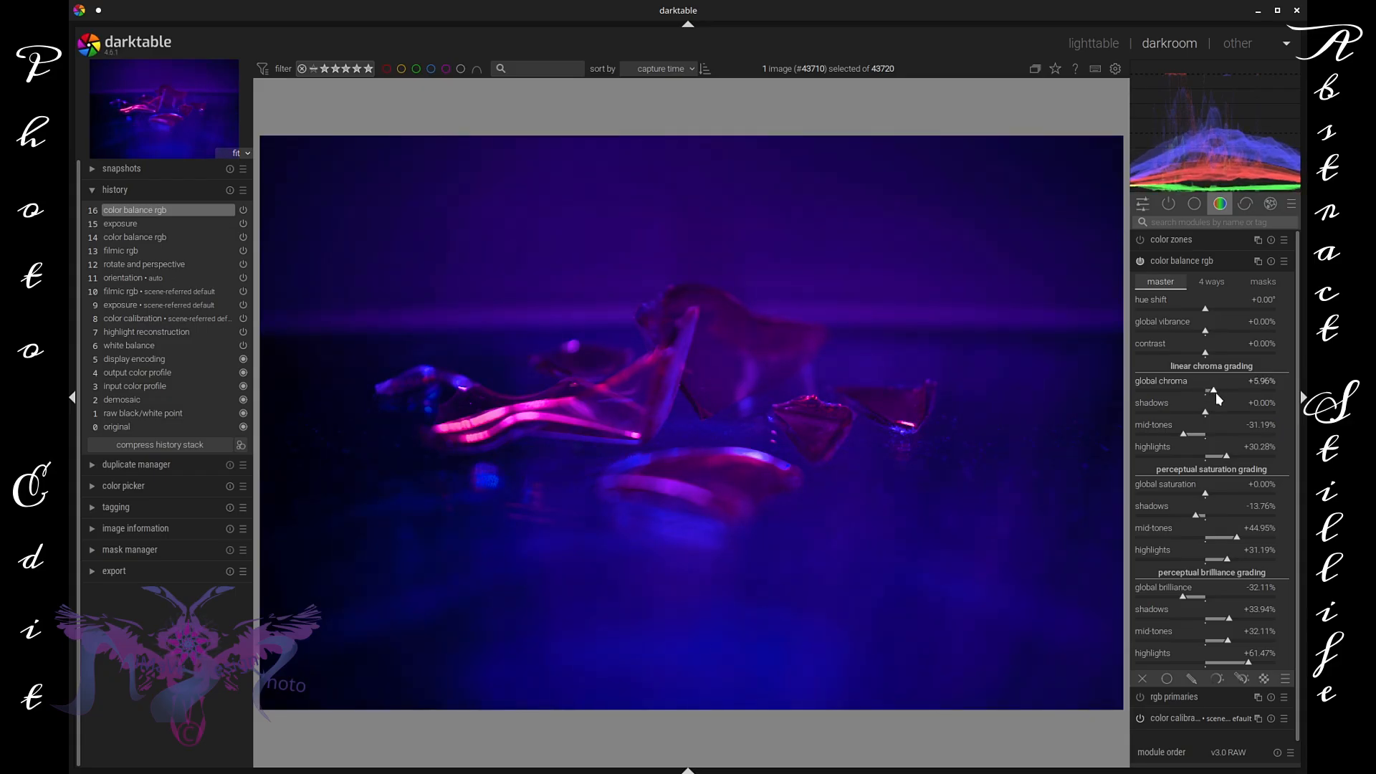
Refine perceptual brilliance to -58.72% global, +32.11% shadows, +61.47% mid-tones and +71.56% highlights
mouse_move(1234, 109)
left_click(1218, 617)
left_click(1217, 620)
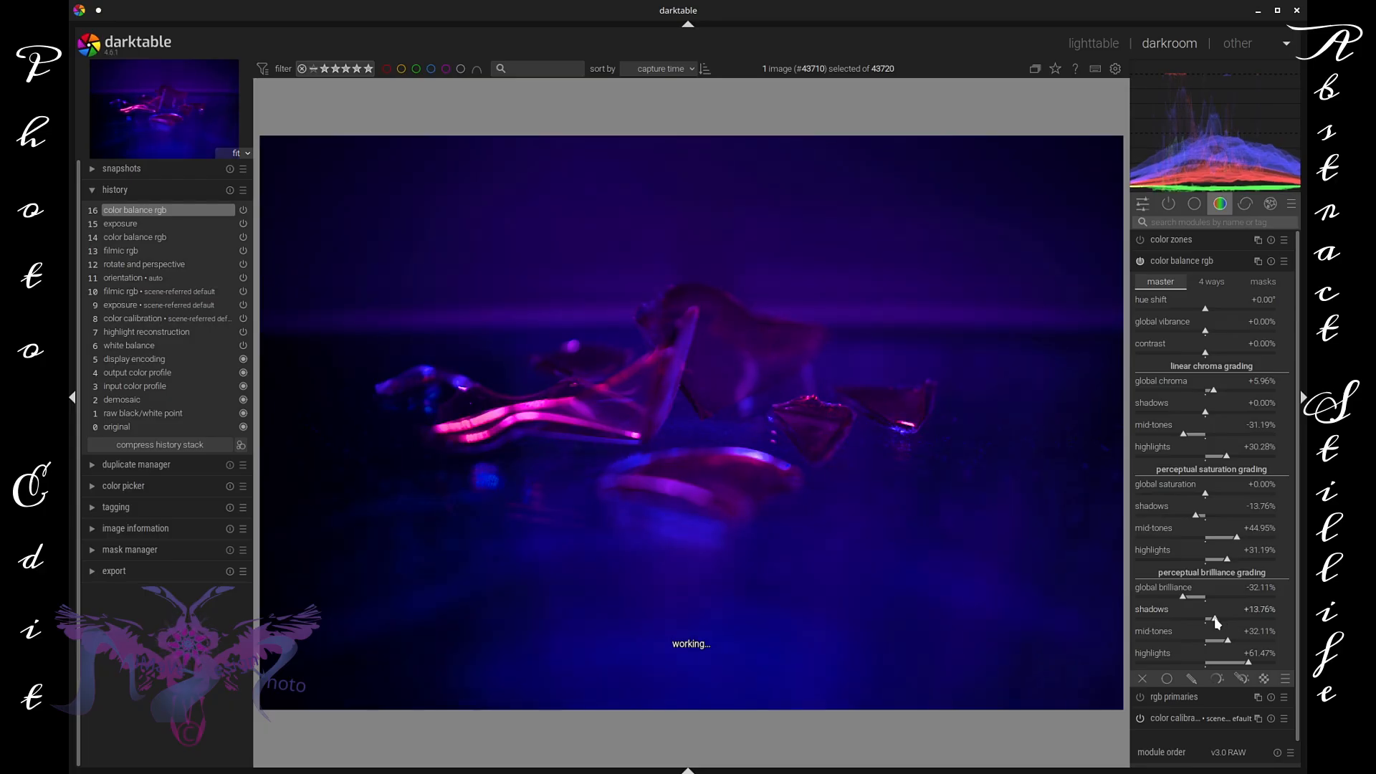
left_click(1179, 598)
left_click(1178, 599)
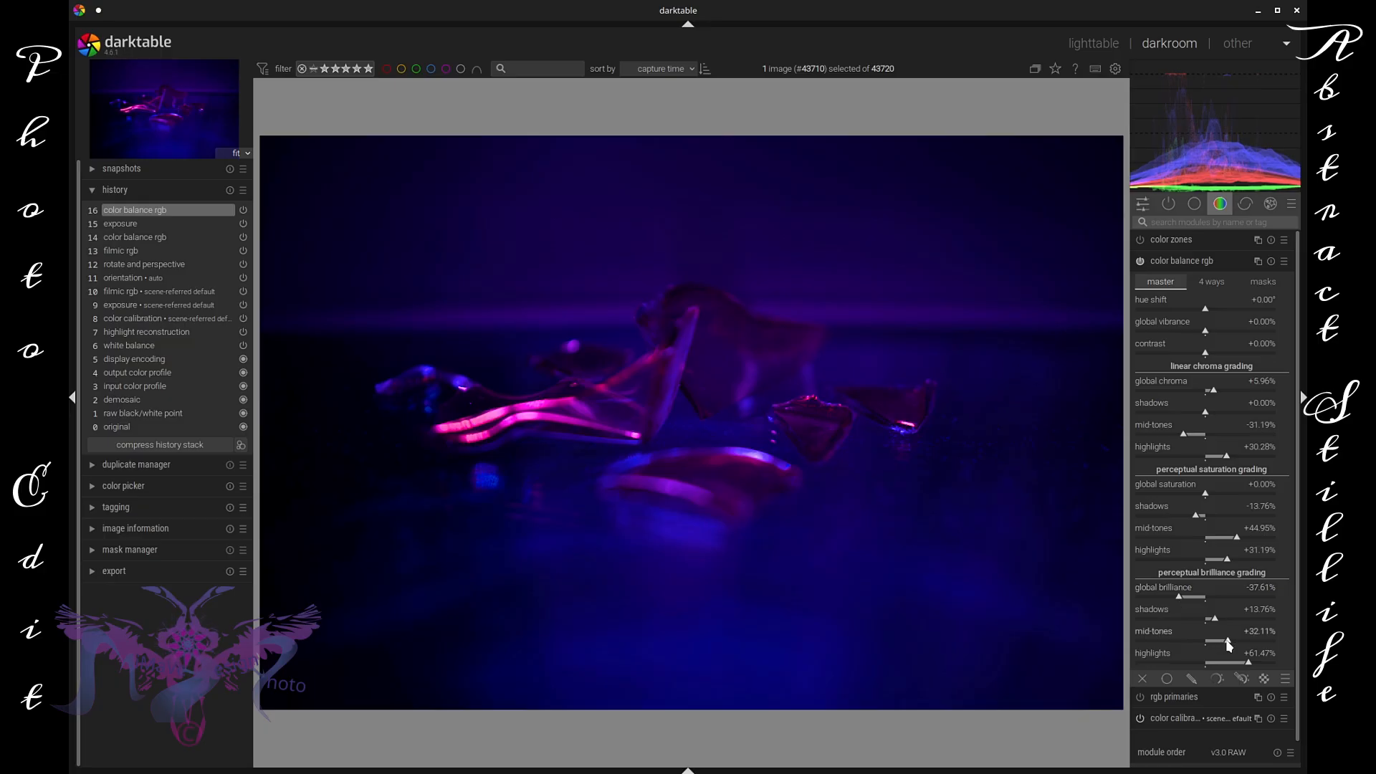
left_click_drag(1226, 642, 1254, 664)
left_click_drag(1216, 621, 1171, 601)
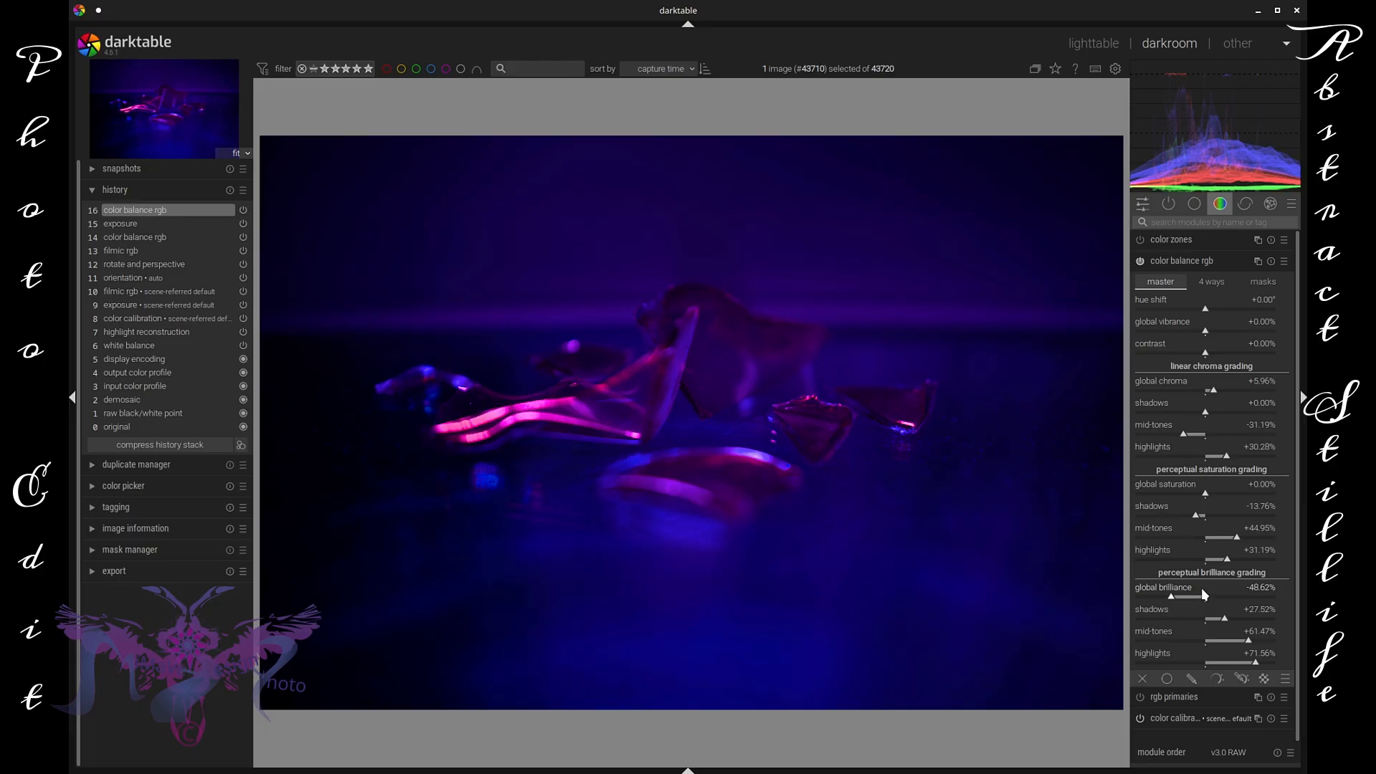
left_click(1227, 622)
left_click_drag(1227, 622, 1163, 597)
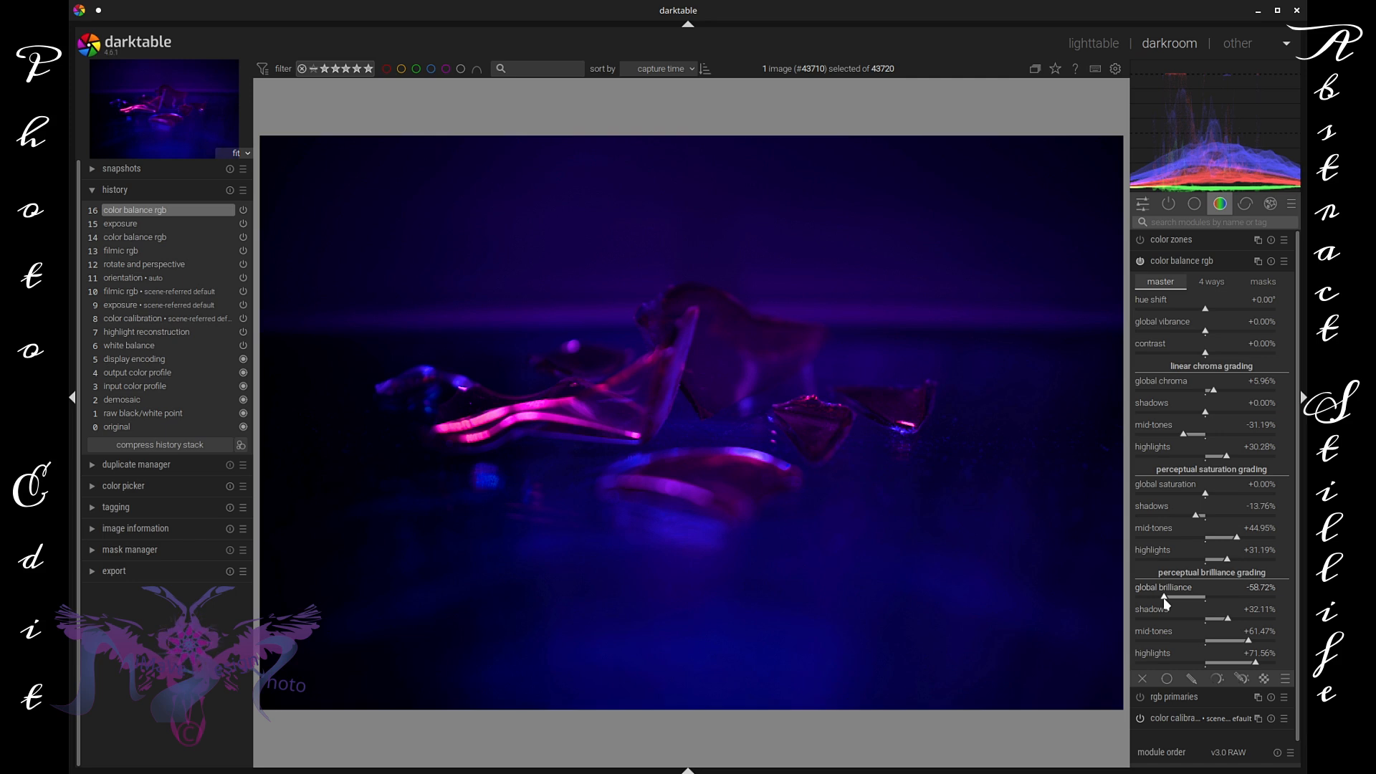
left_click(1201, 261)
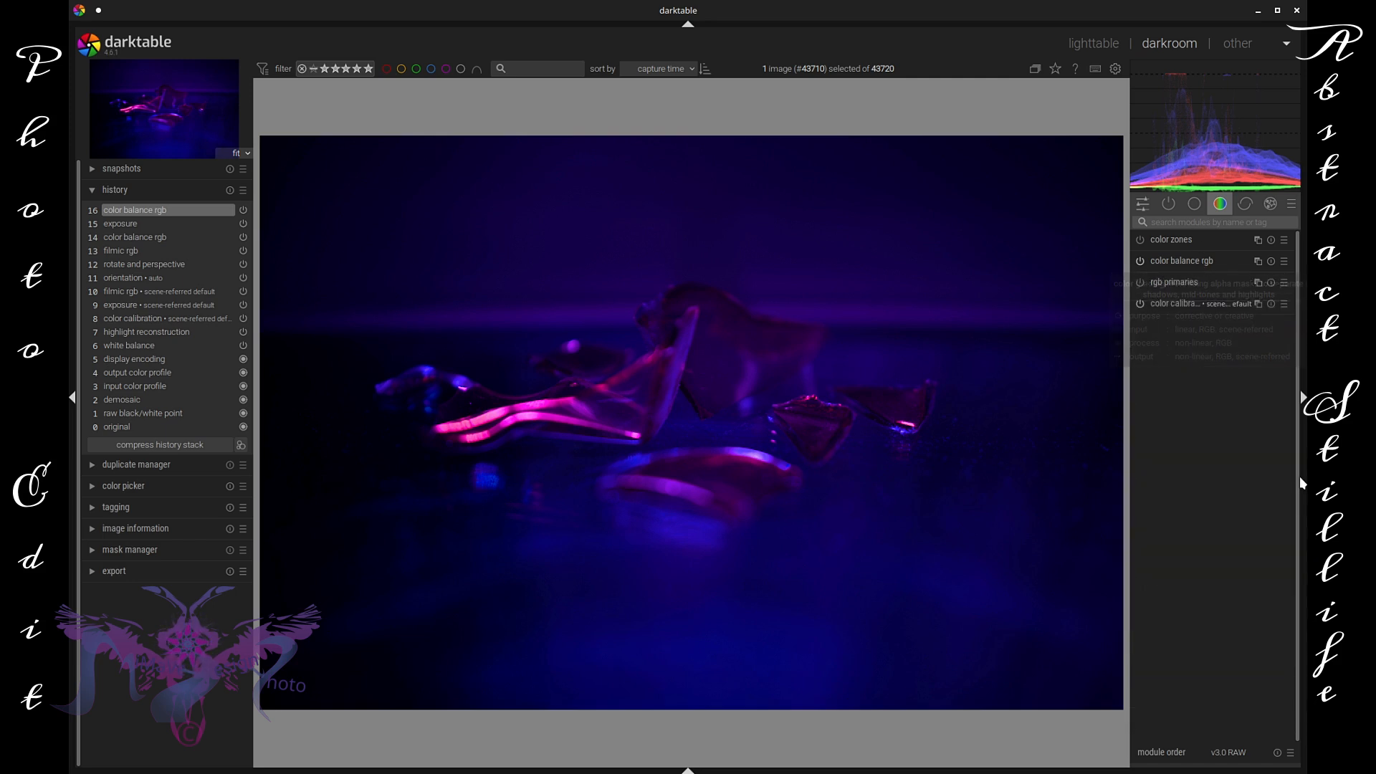
Raise the luma curve slightly from coarse to fine detail in the contrast equalizer to increase the photo's local contrast
left_click(1271, 205)
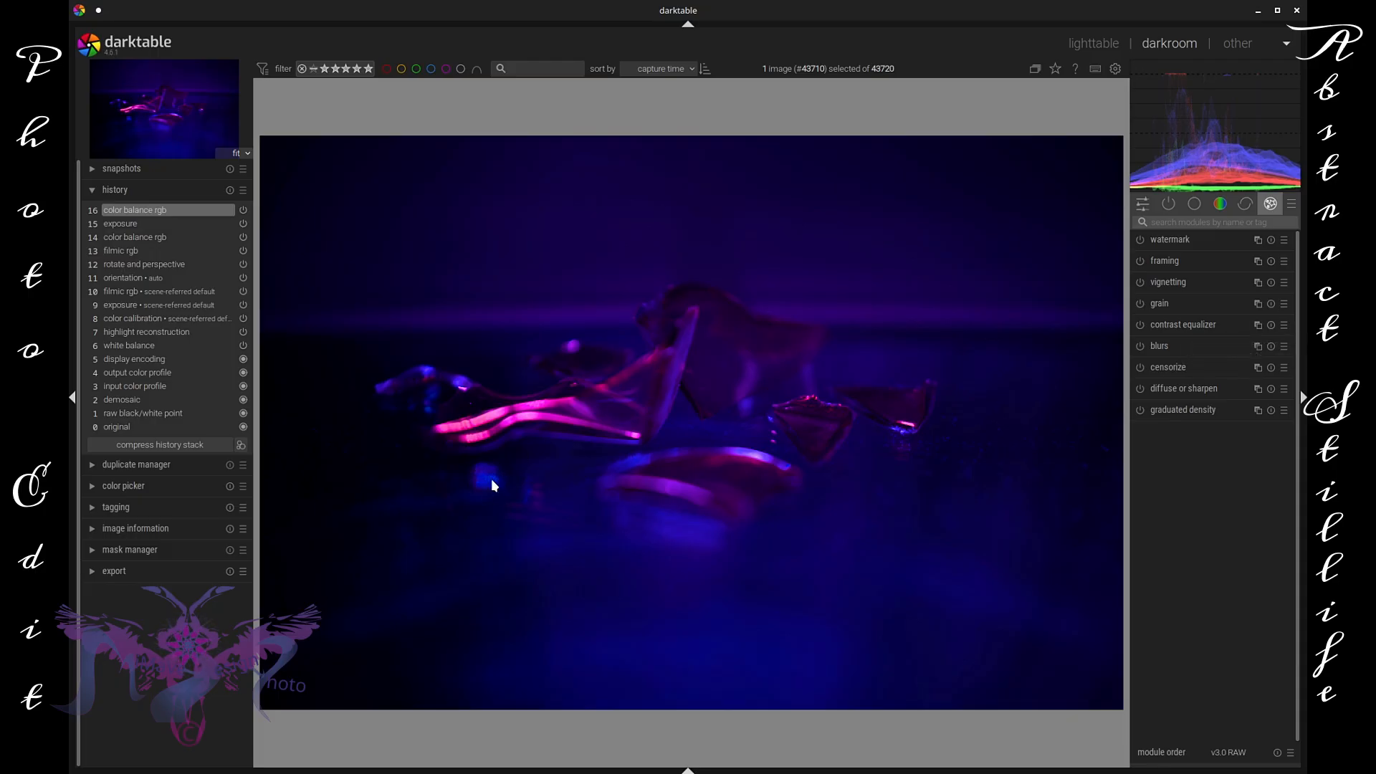
scroll(480, 490, "up", 5)
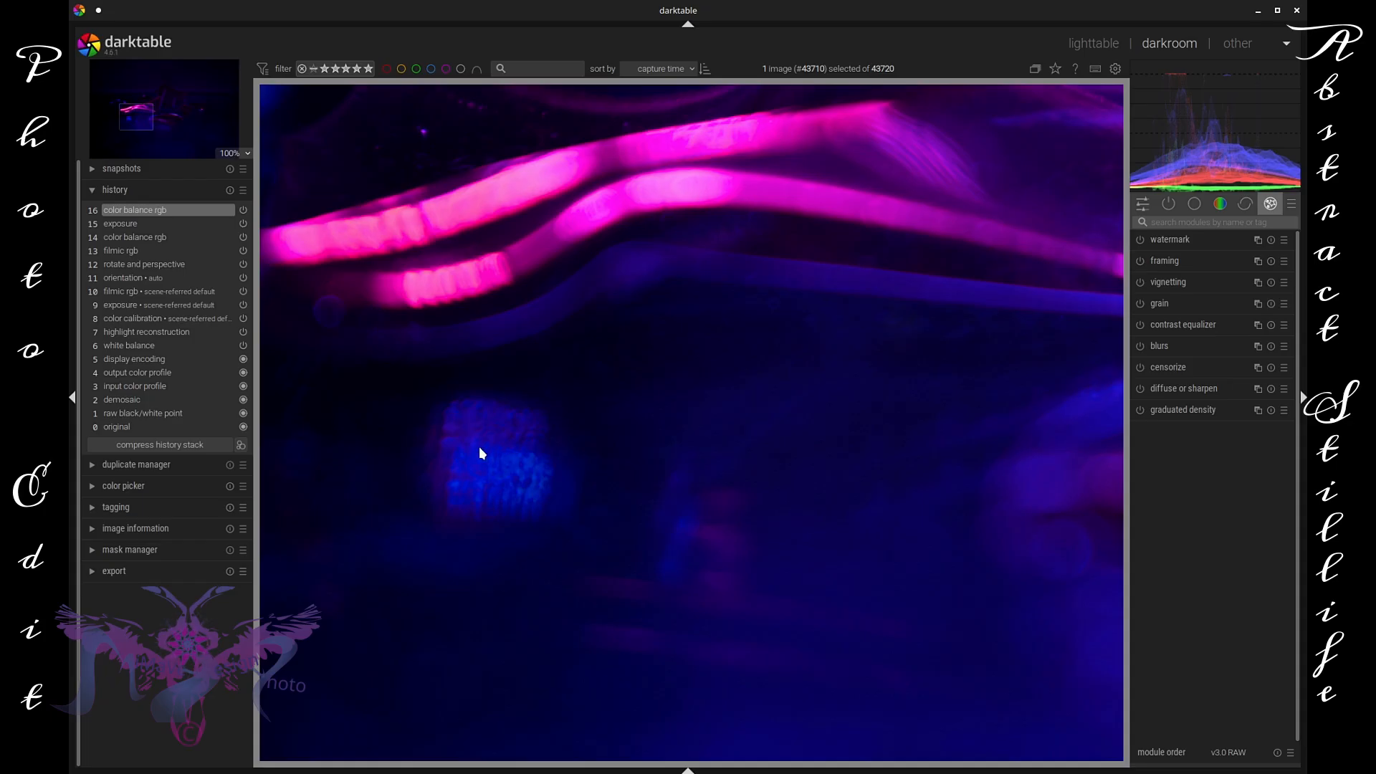
scroll(478, 445, "down", 5)
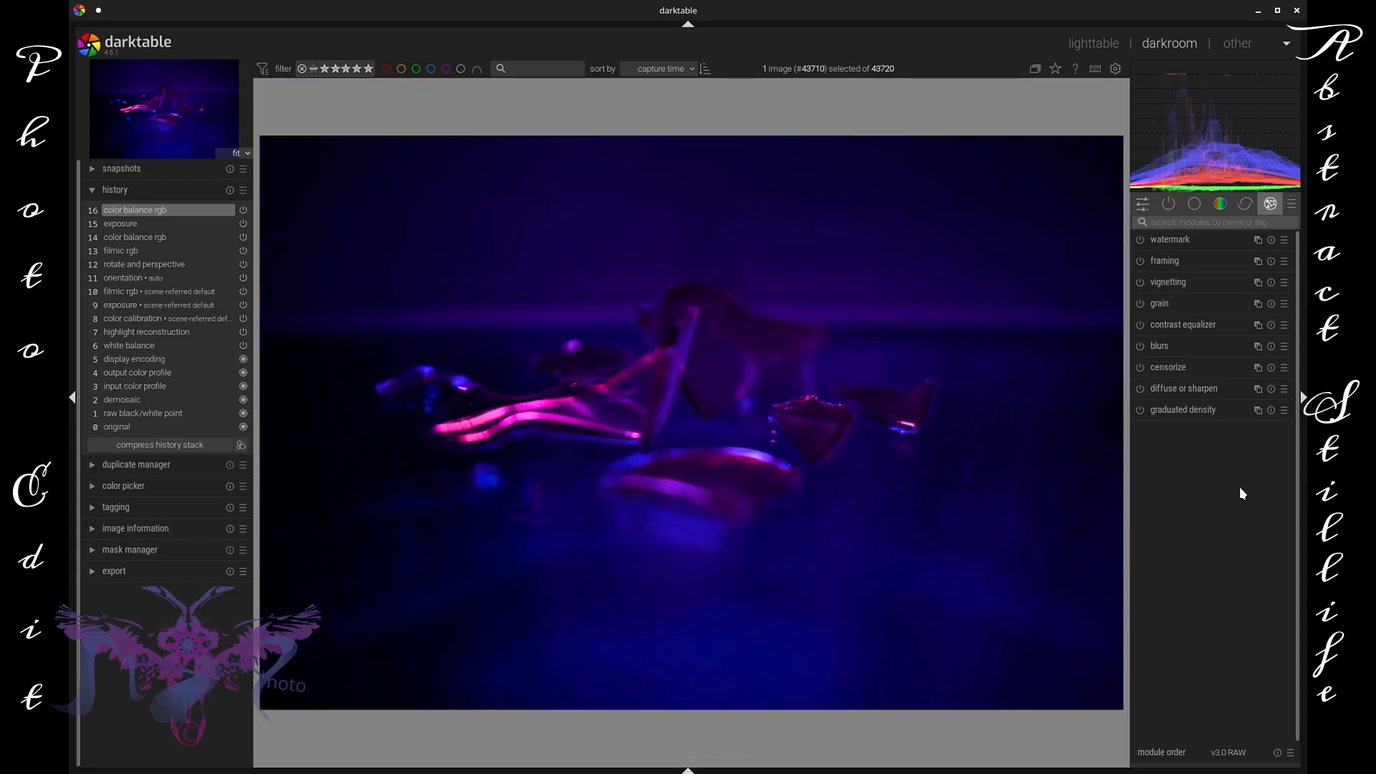
left_click(1190, 325)
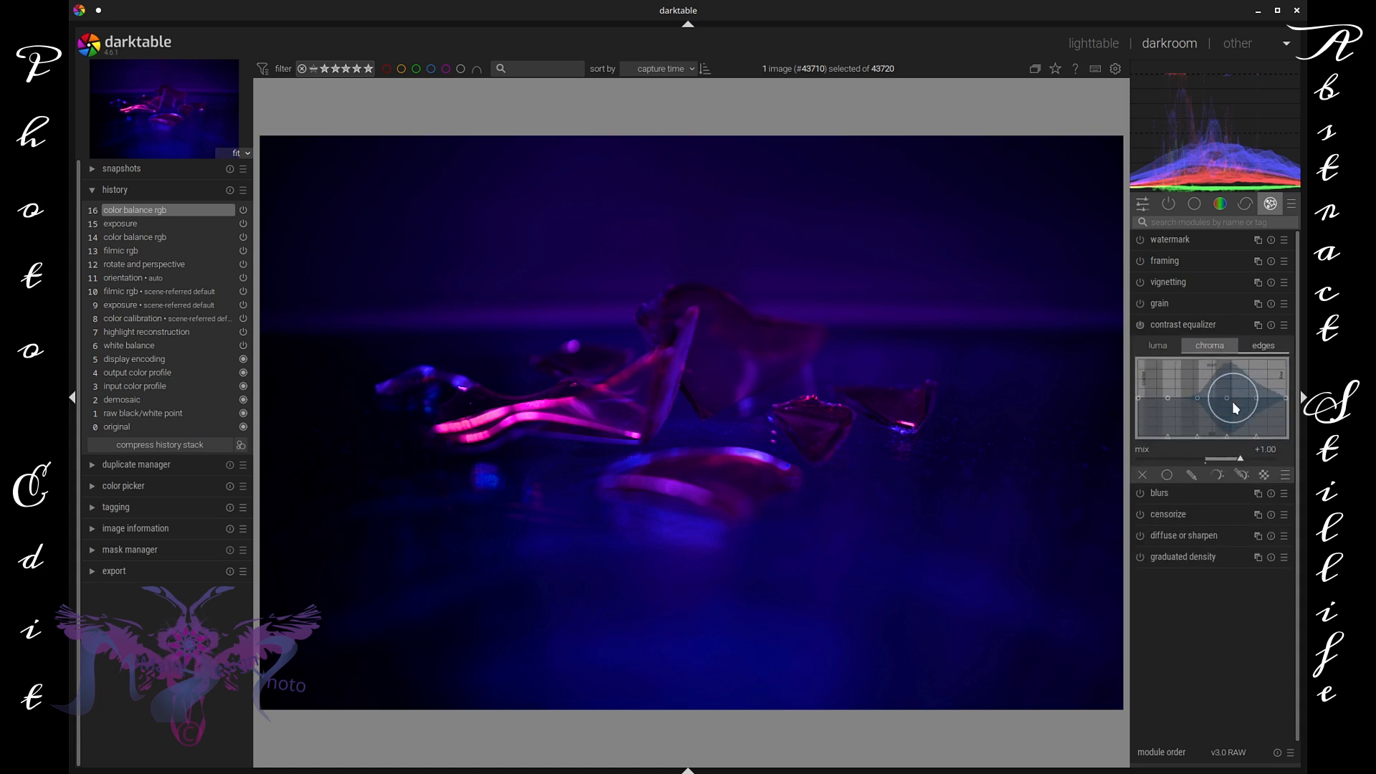
left_click(1151, 350)
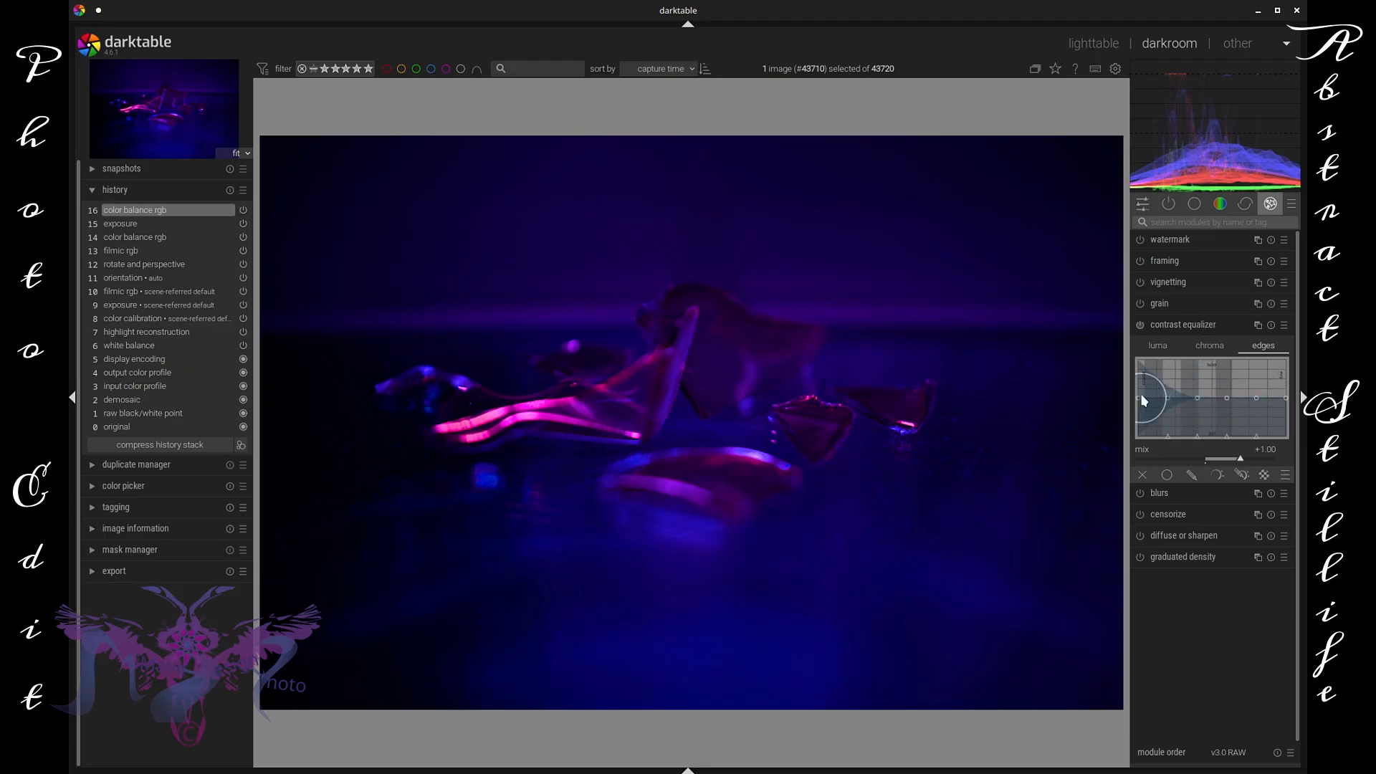
left_click(1157, 346)
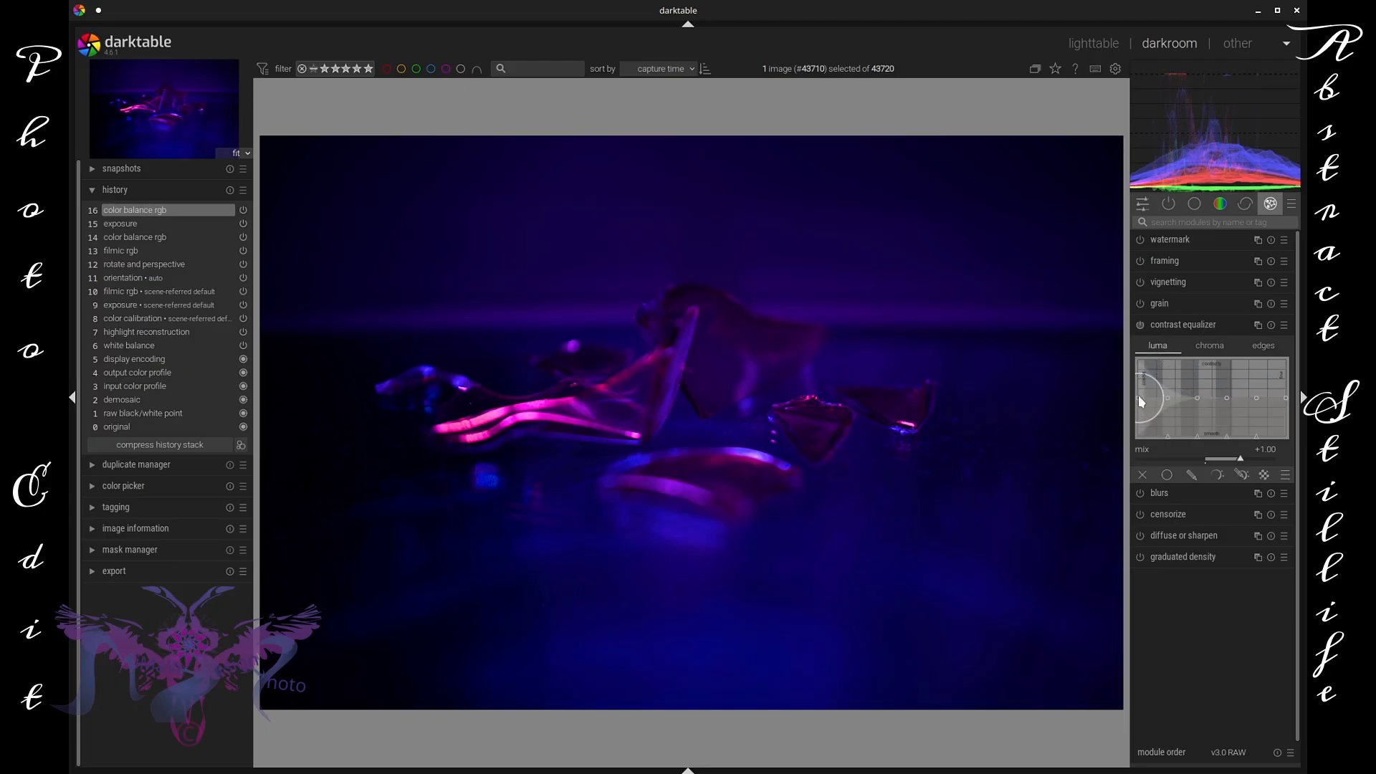
left_click_drag(1140, 400, 1142, 384)
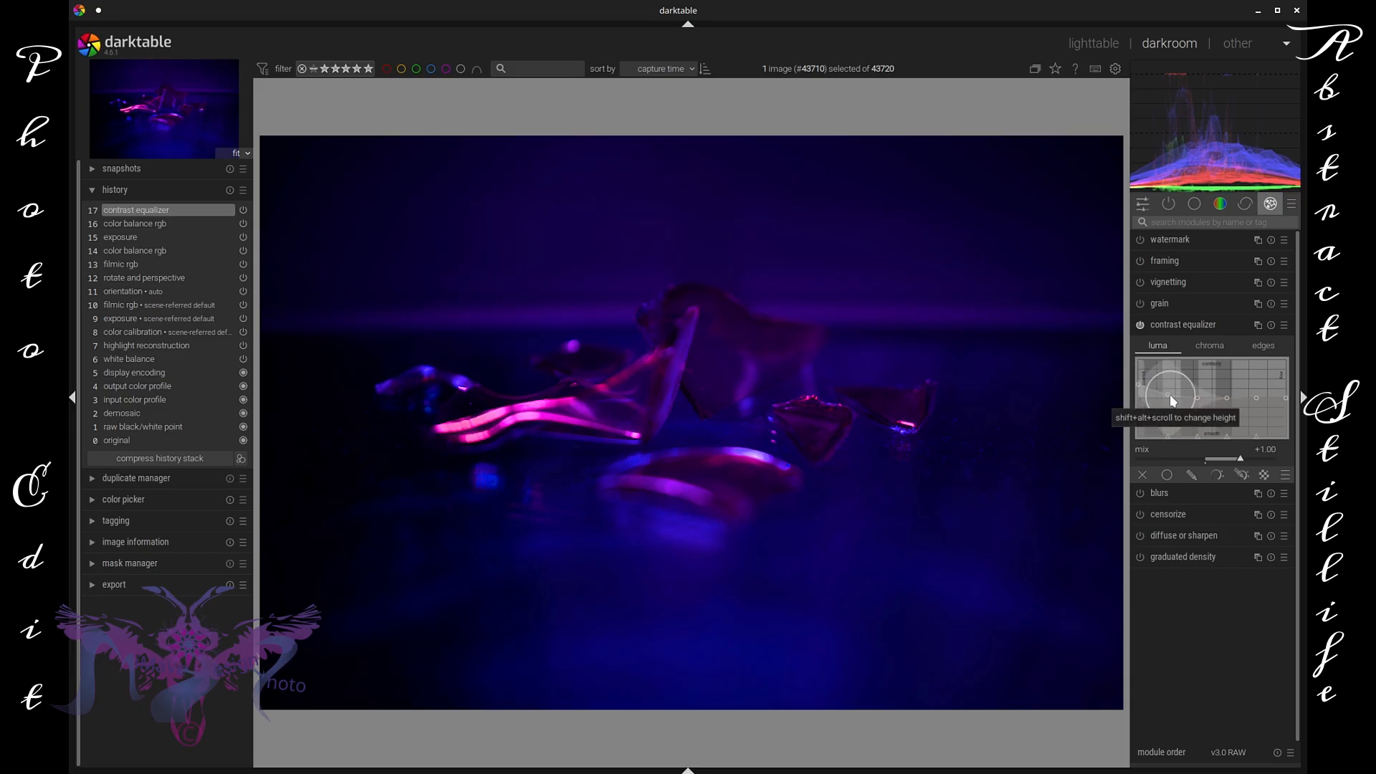
left_click_drag(1165, 390, 1170, 392)
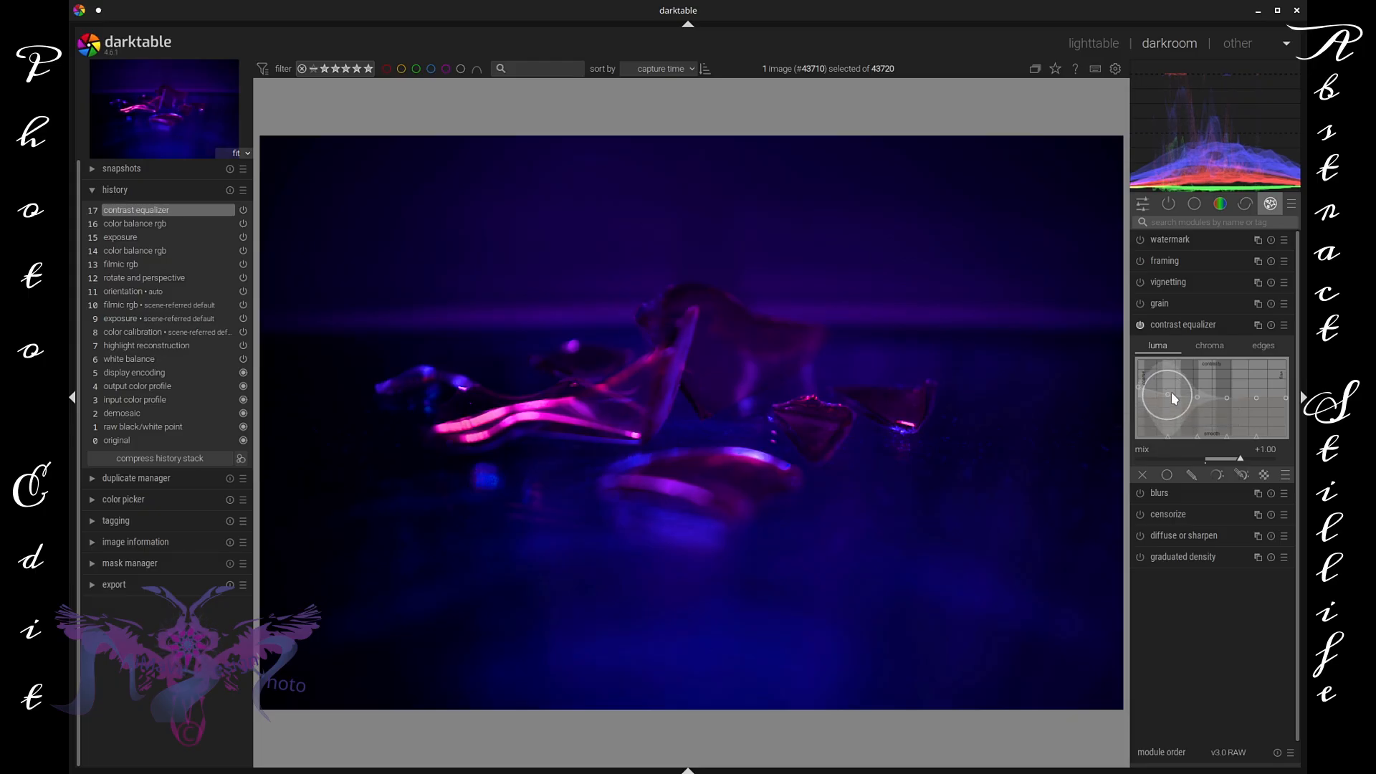
left_click_drag(1197, 397, 1199, 394)
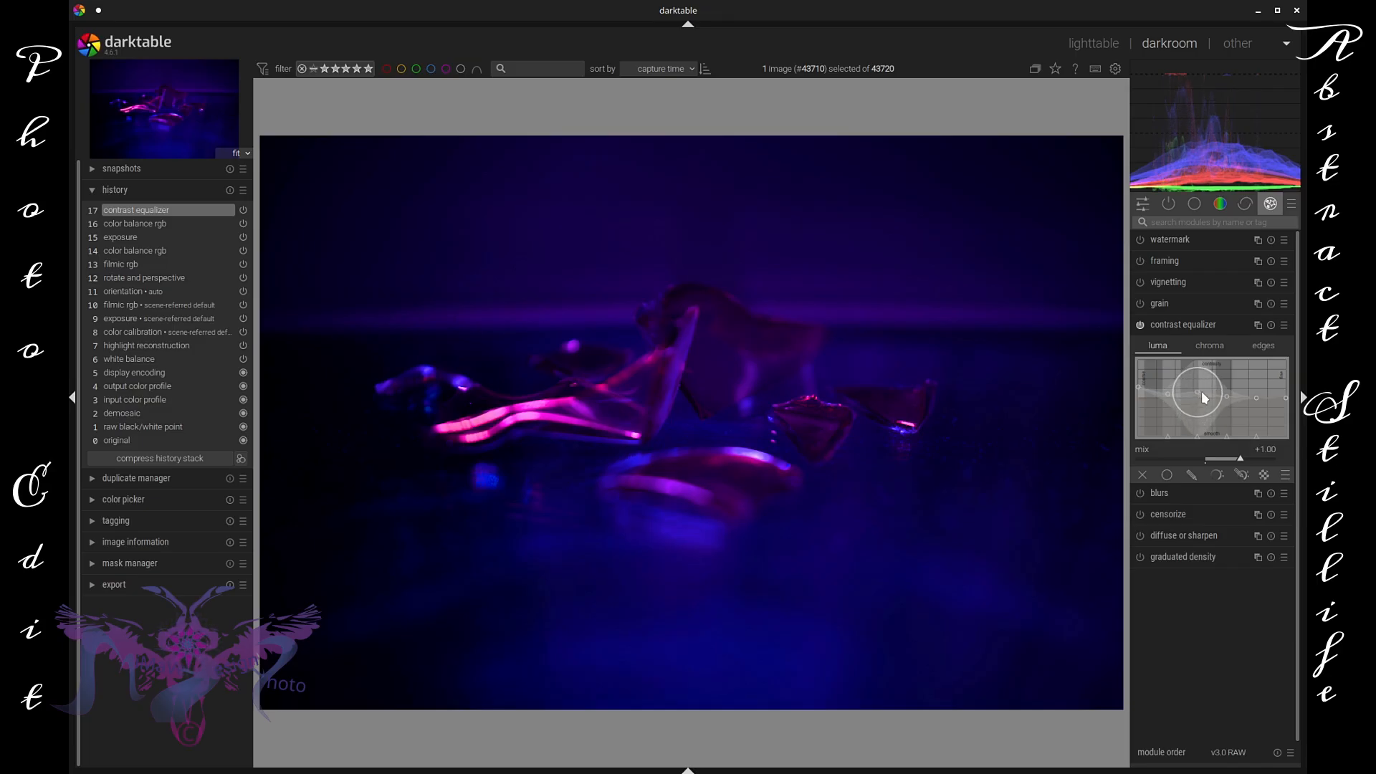
left_click_drag(1202, 392, 1226, 394)
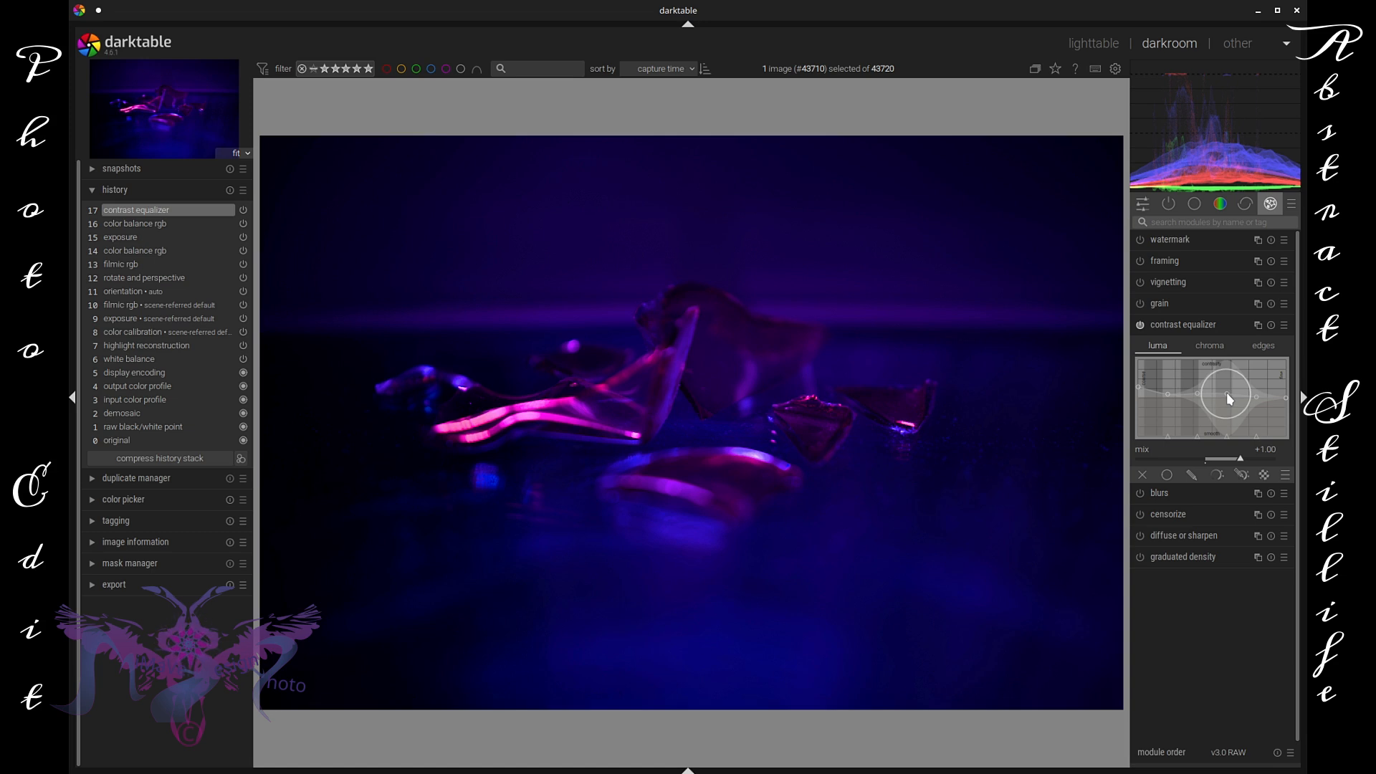
left_click_drag(1253, 397, 1252, 391)
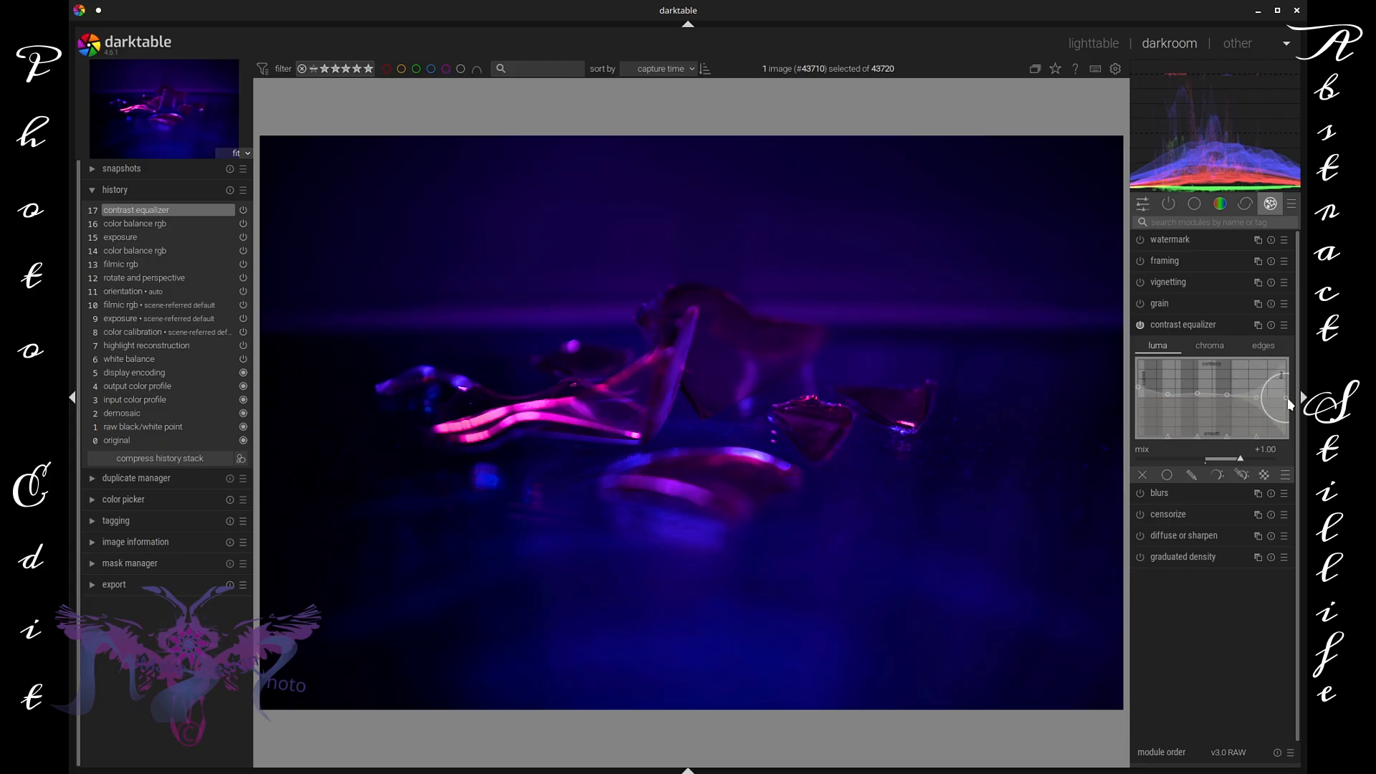
mouse_move(1287, 385)
left_mouse_down()
mouse_move(1285, 411)
mouse_move(1288, 391)
left_mouse_up()
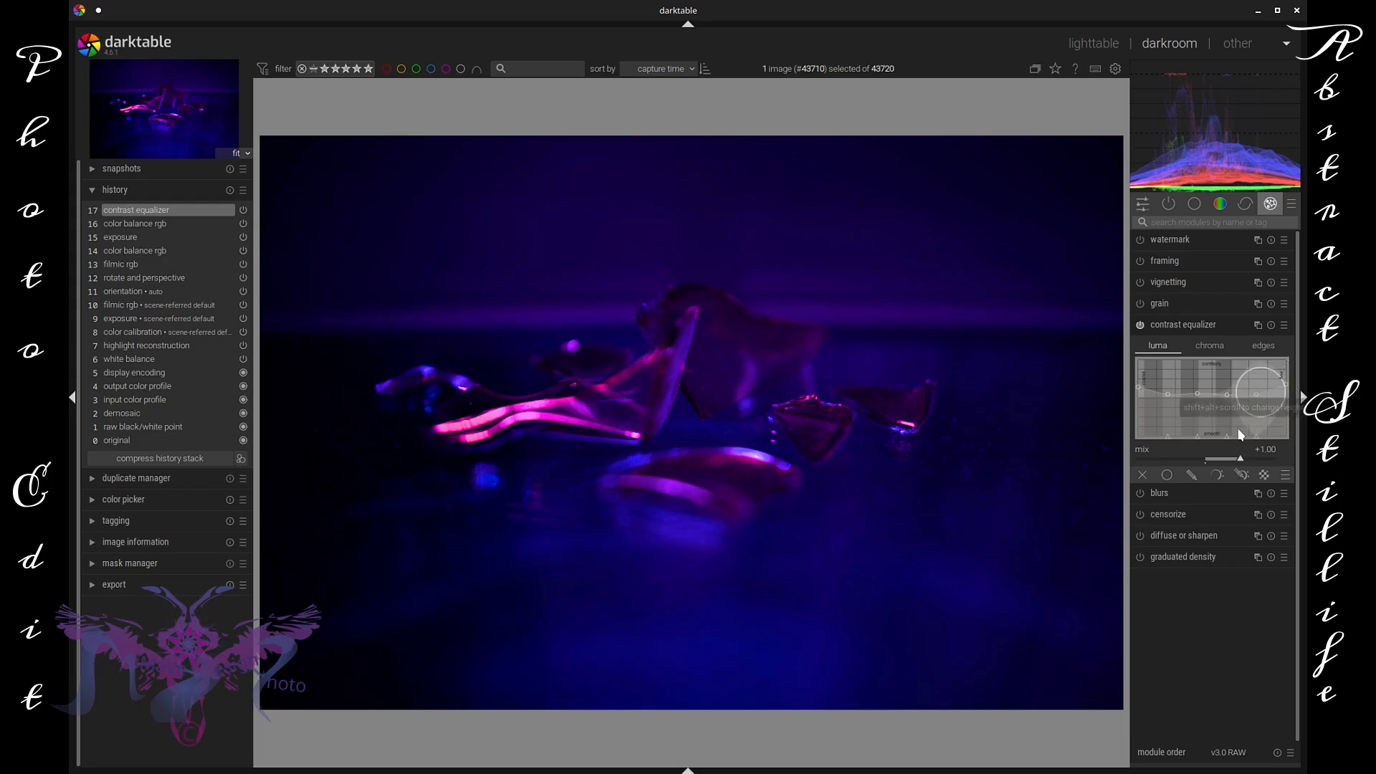
left_click_drag(1166, 437, 1215, 440)
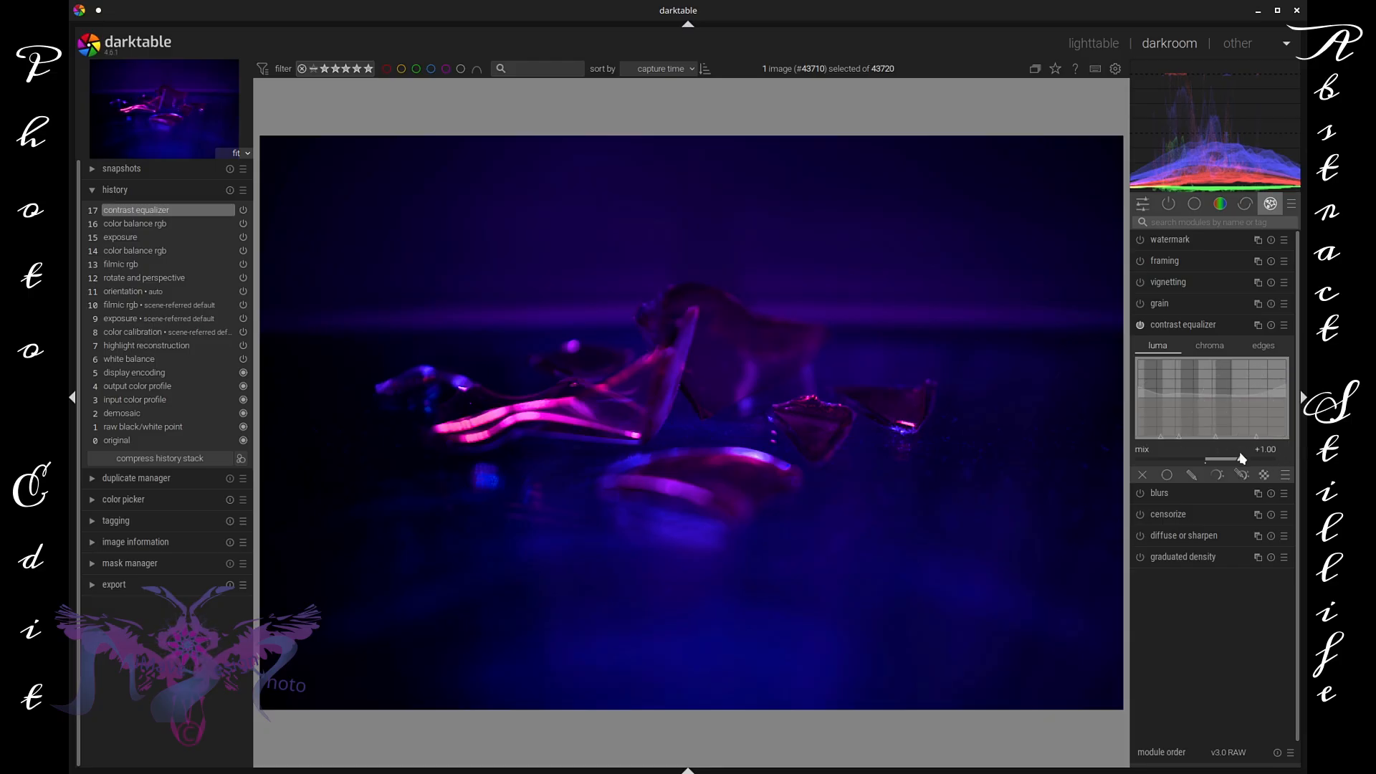
Set the contrast equalizer's mix to +1.47 and collapse the module
mouse_move(1242, 461)
left_mouse_down()
mouse_move(1258, 459)
mouse_move(1133, 467)
mouse_move(1298, 469)
mouse_move(1262, 460)
left_mouse_up()
mouse_move(1256, 462)
left_mouse_down()
mouse_move(1227, 462)
mouse_move(1258, 461)
left_mouse_up()
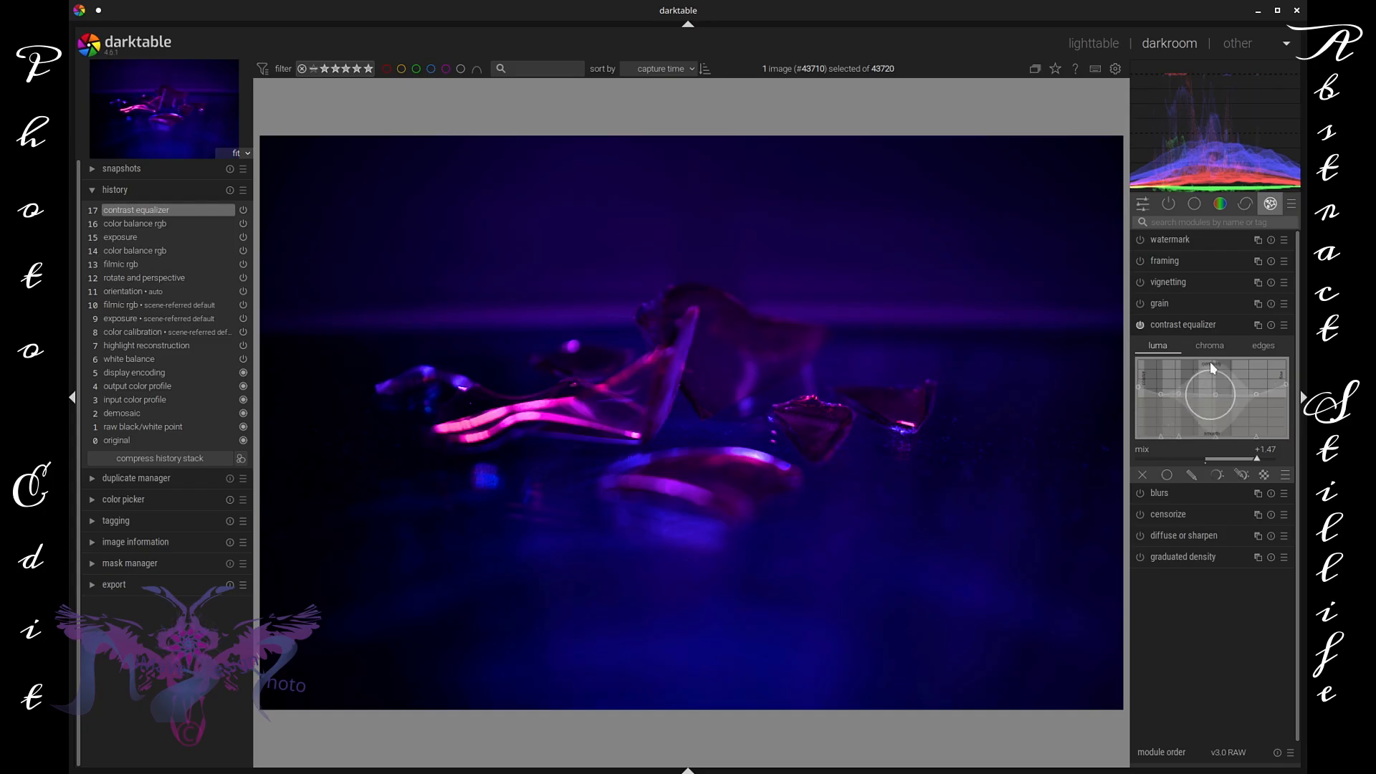
left_click(1198, 323)
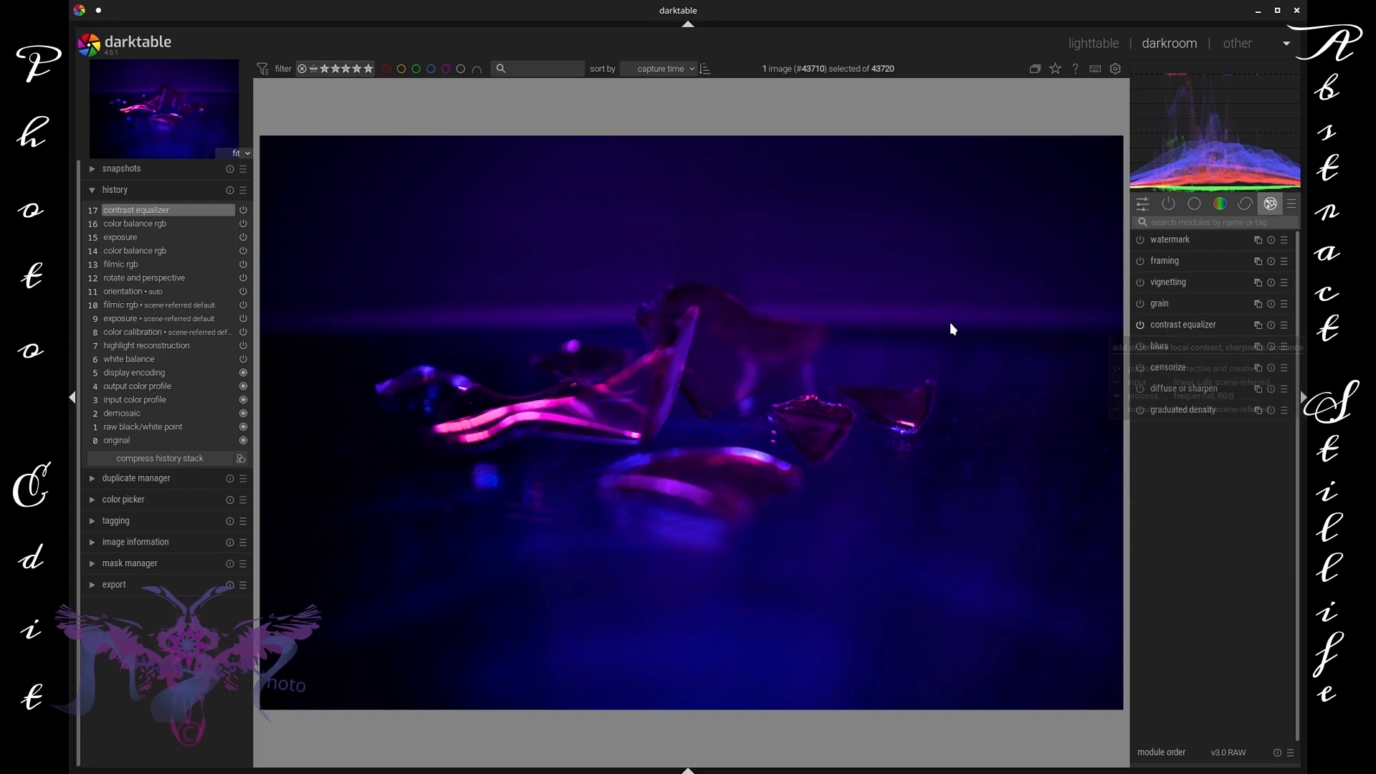
In diffuse or sharpen, set order speeds +30.28%, -49.54%, +56.88%, a lower negative fourth, and anisotropies +330.28%, +284.40%, -467.89%, +311.93%
left_click(1193, 389)
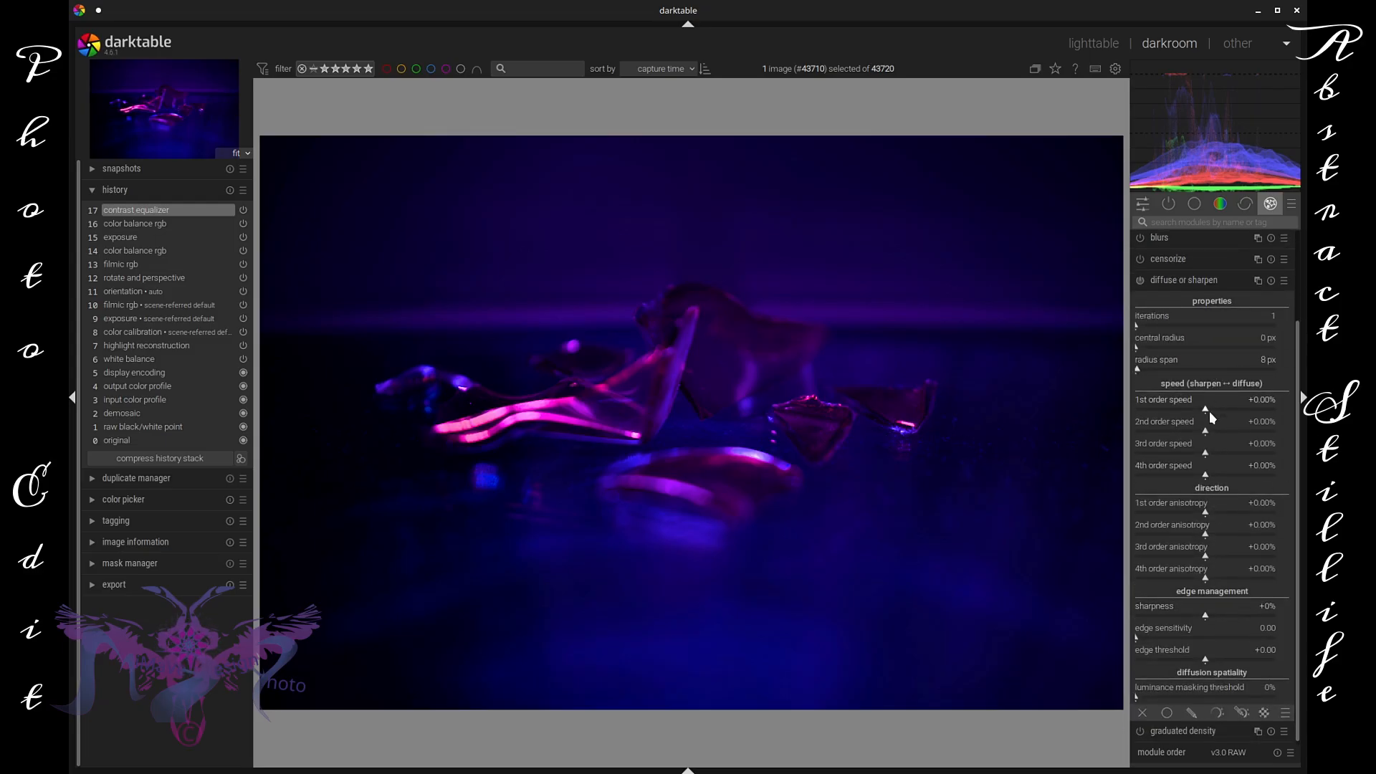
left_click_drag(1206, 412, 1232, 415)
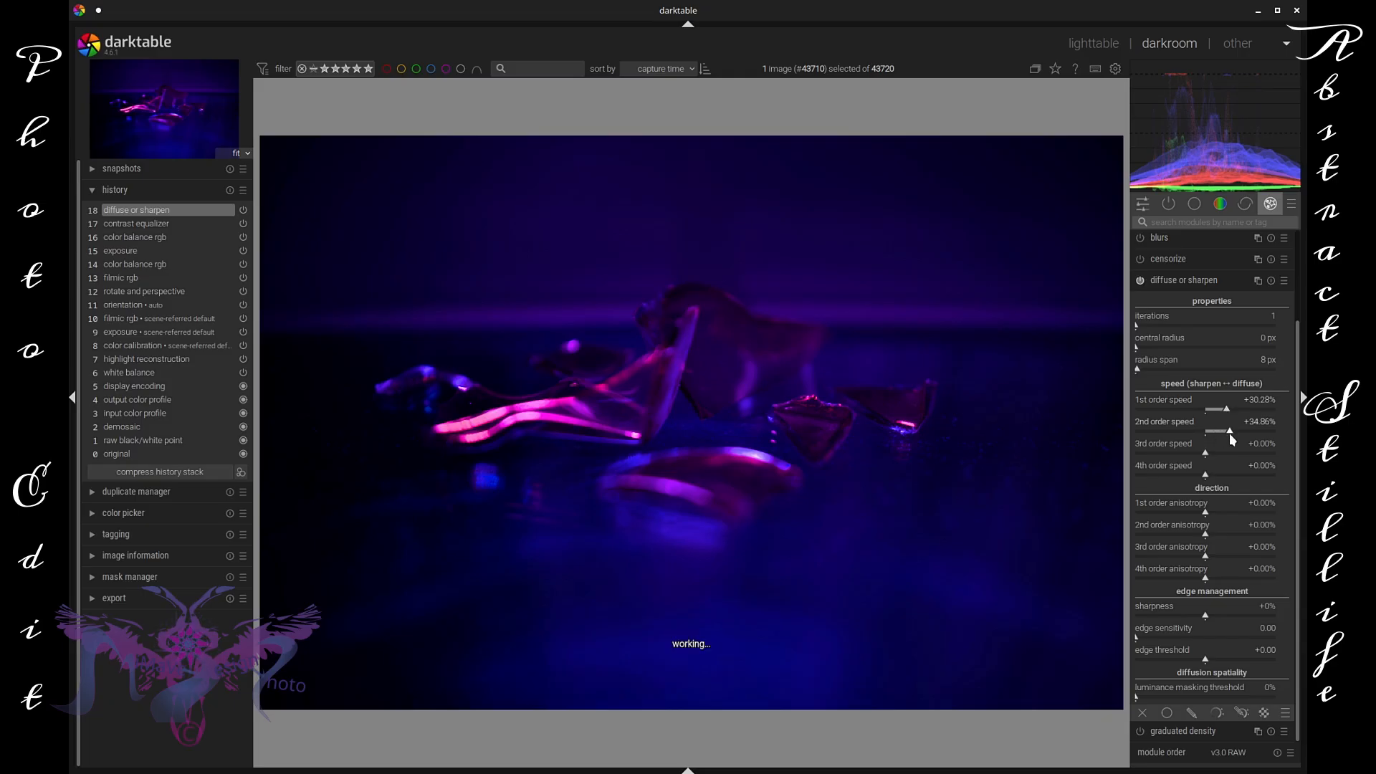
left_click_drag(1230, 432, 1244, 589)
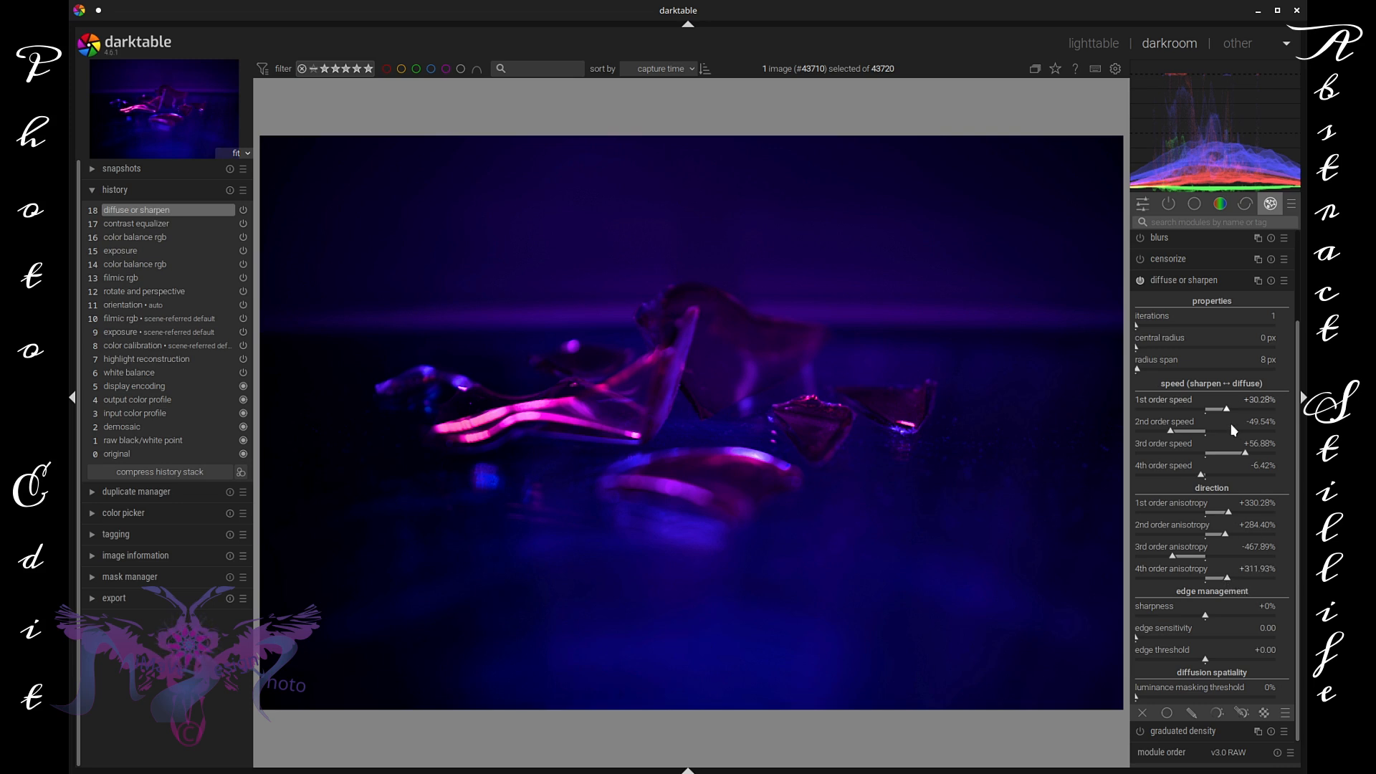
mouse_move(1201, 476)
left_mouse_down()
mouse_move(1179, 478)
mouse_move(1256, 480)
mouse_move(1155, 478)
mouse_move(1189, 478)
left_mouse_up()
left_click(1211, 279)
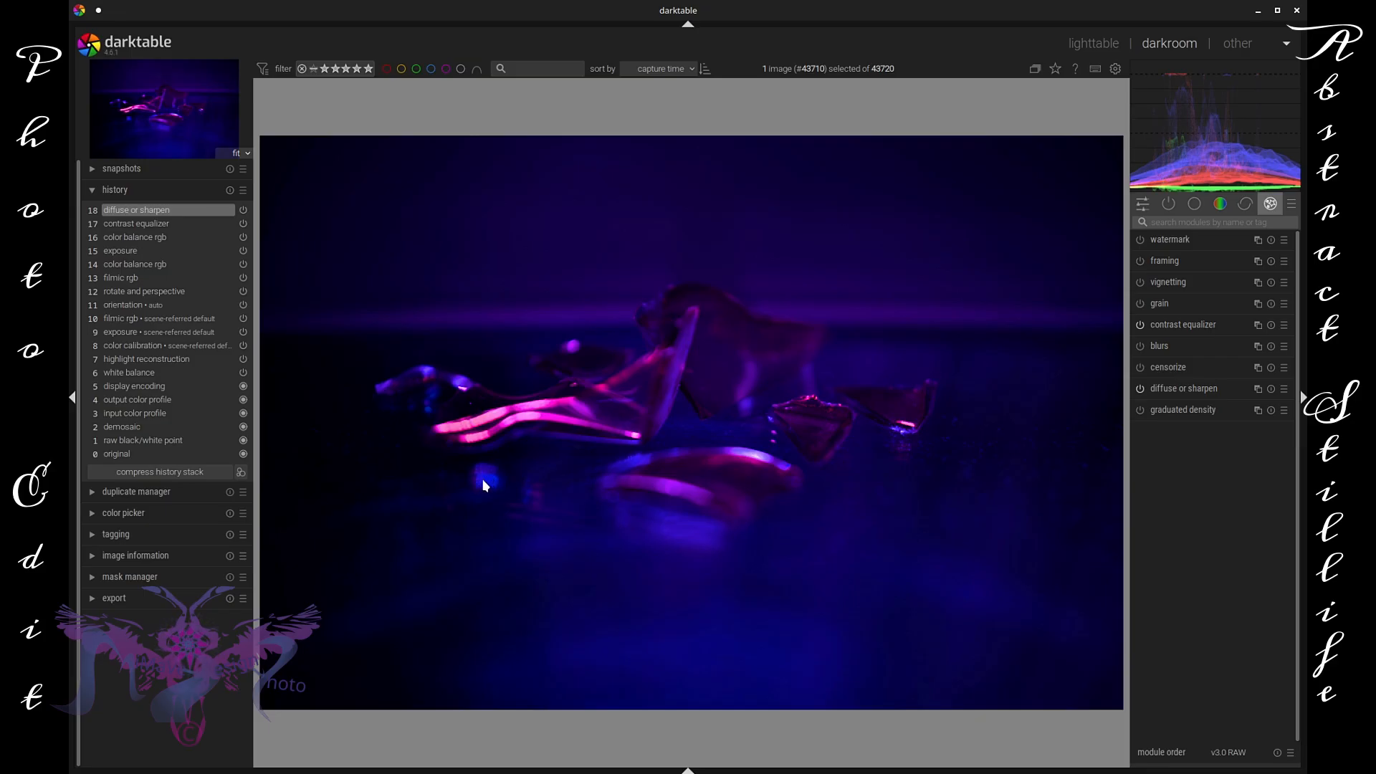
Retouch the blue light spot below the pink shard with a path shape, placing its source on the dark area beside it
left_click(1247, 202)
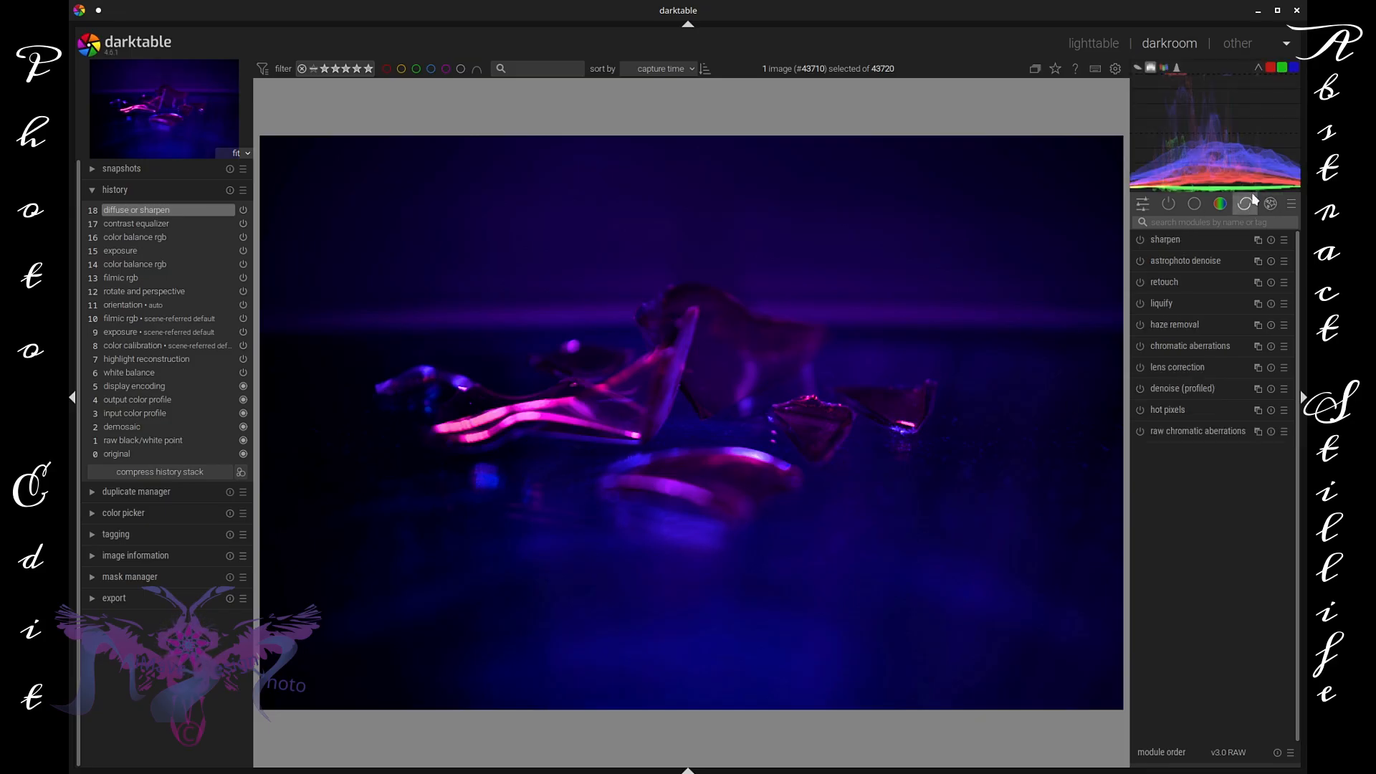
left_click(1194, 280)
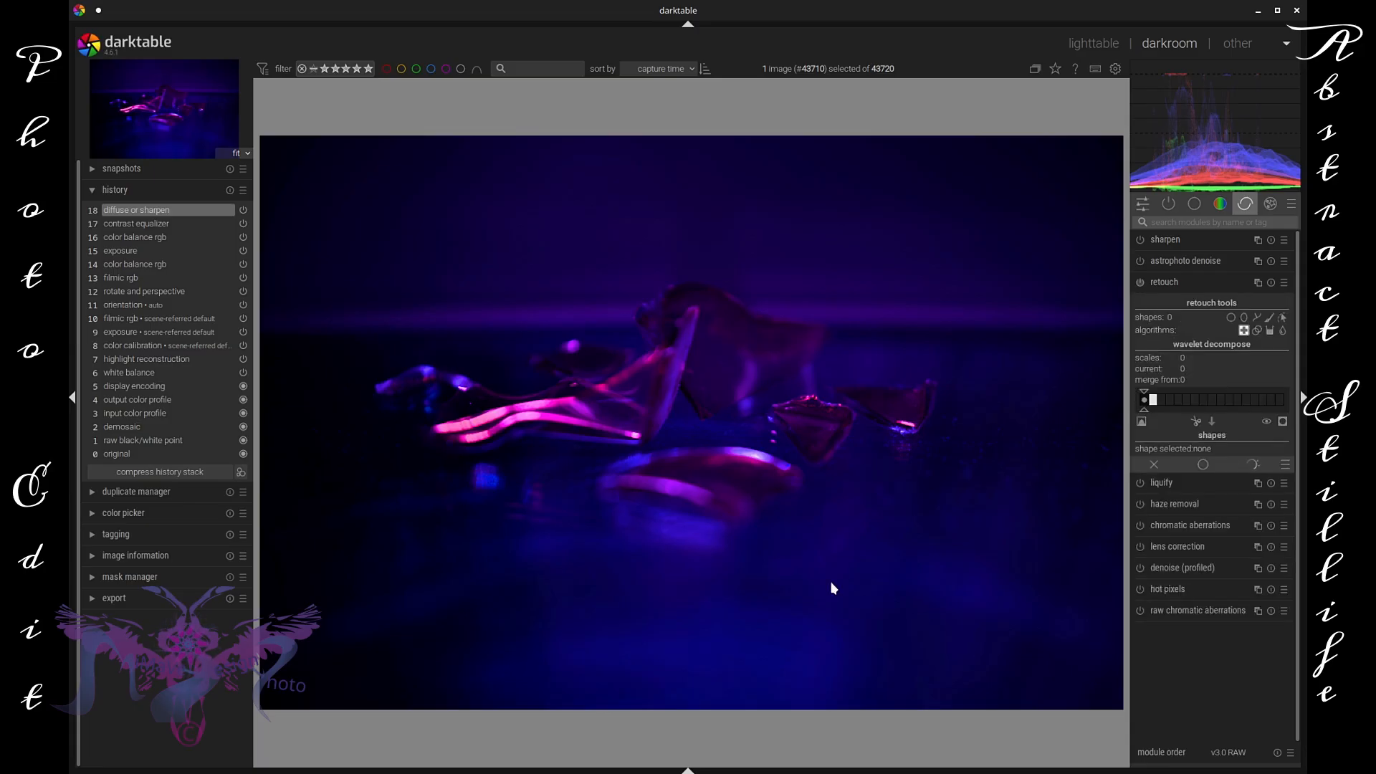
left_click(1258, 315)
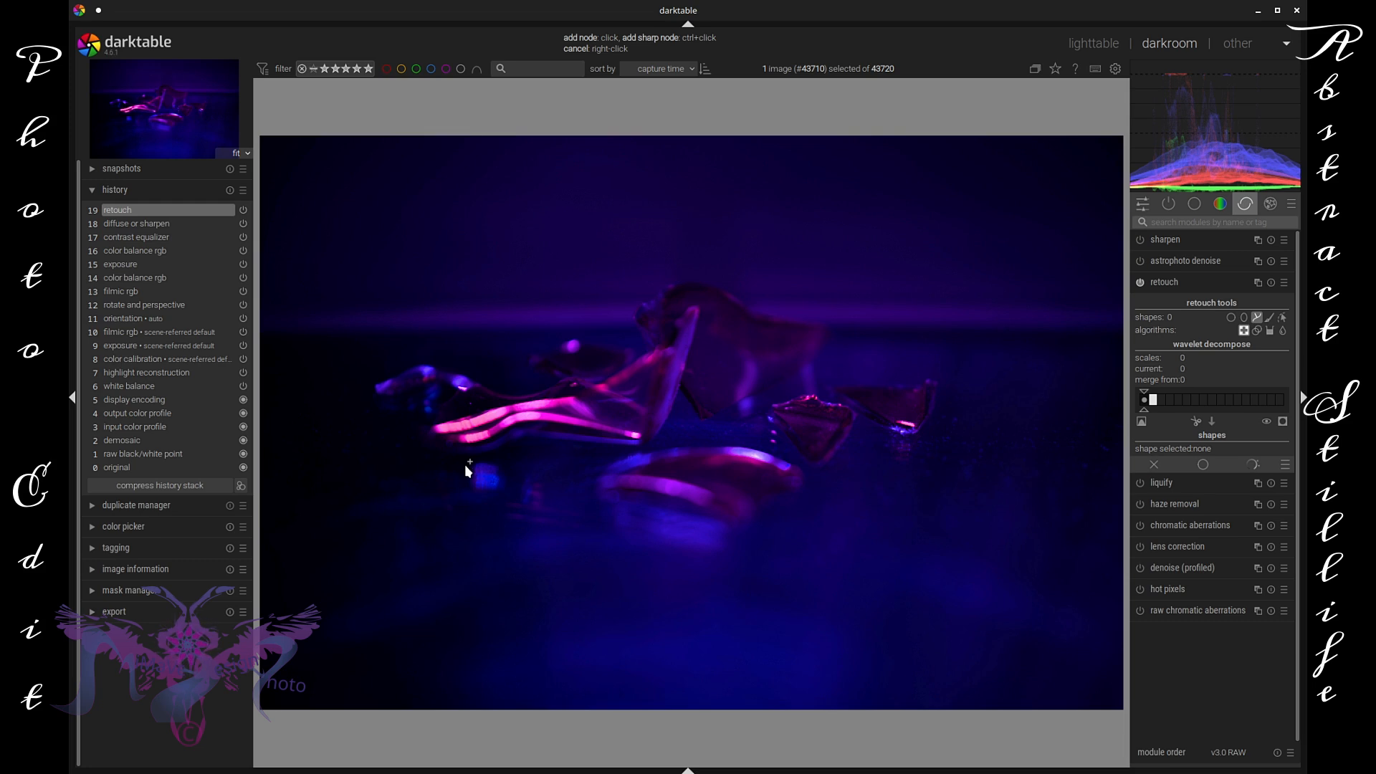
left_click(503, 487)
right_click(501, 464)
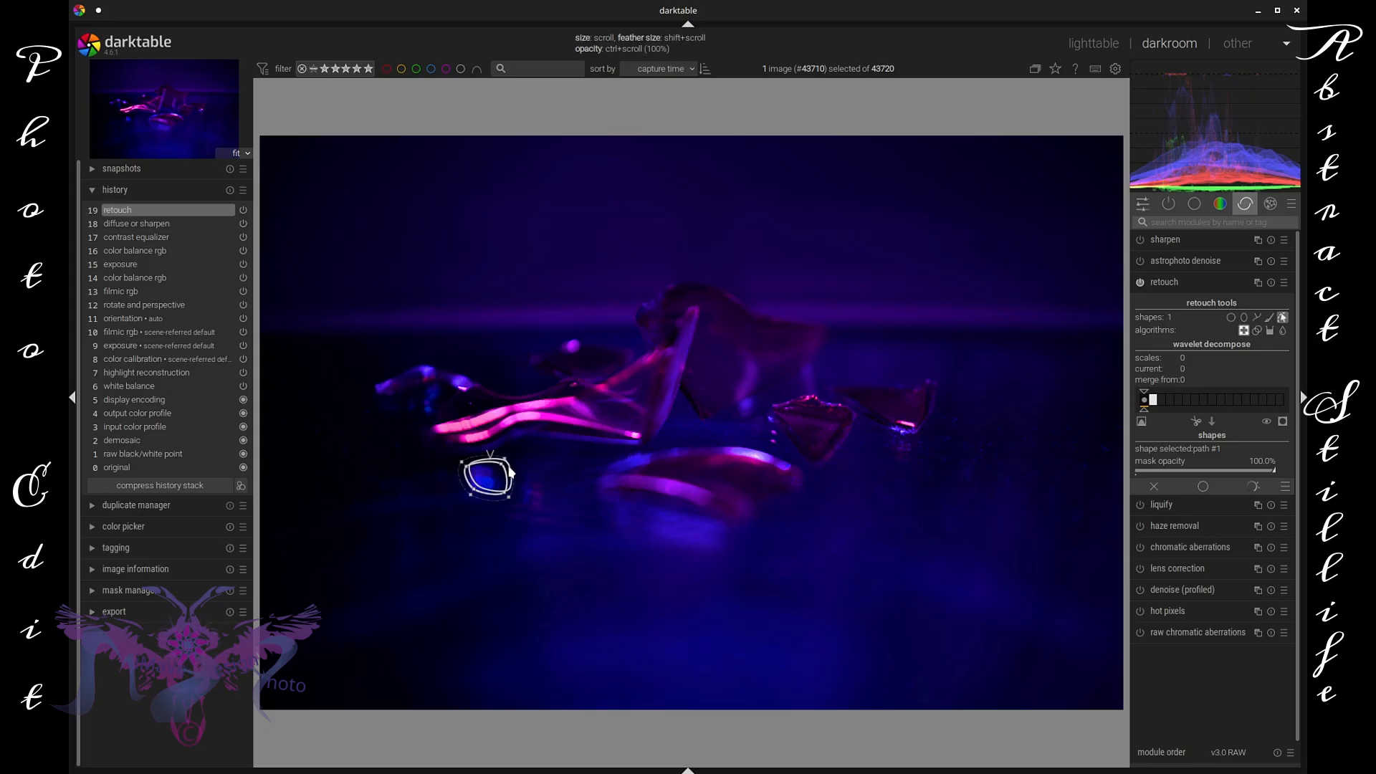
left_click_drag(508, 471, 564, 466)
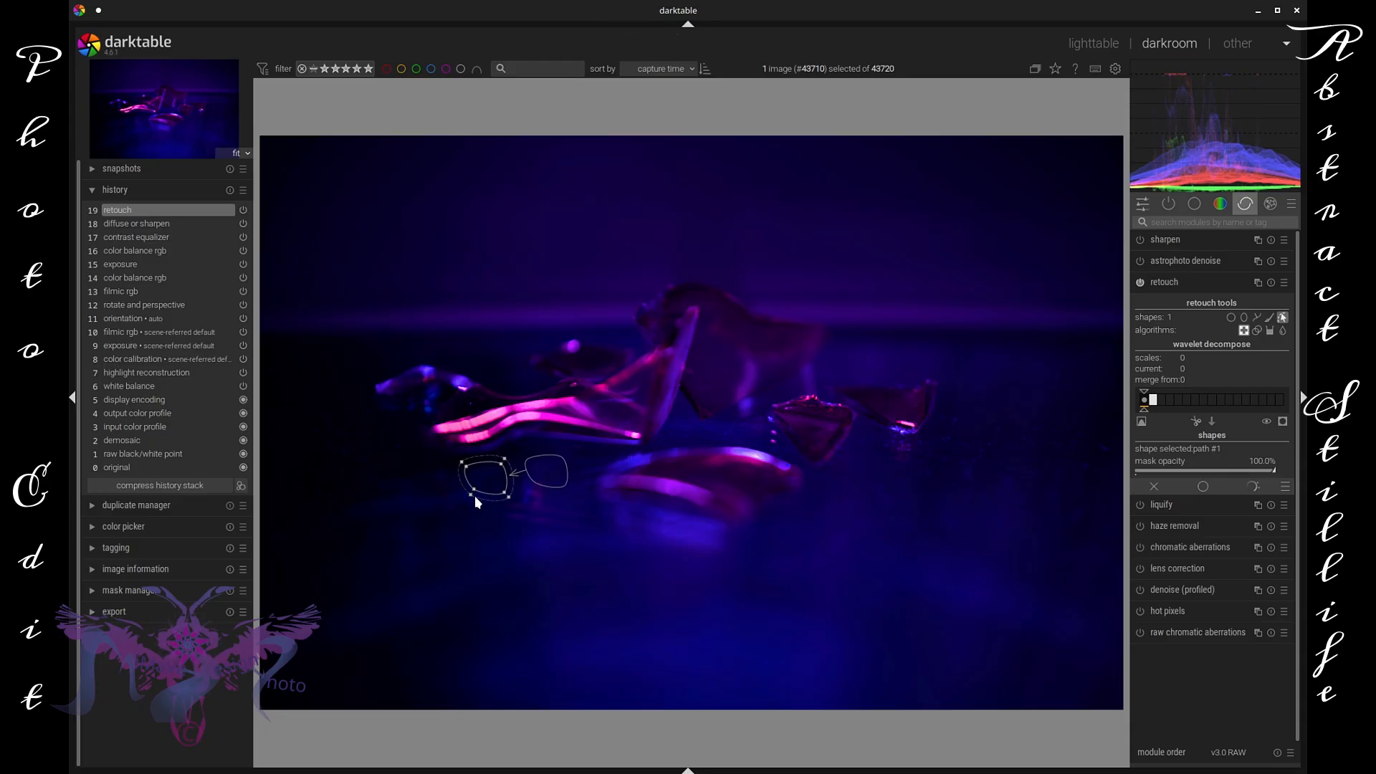
Widen the retouch path's feather and shift its source area slightly up and right, closing the retouch module
scroll(475, 496, "up", 1)
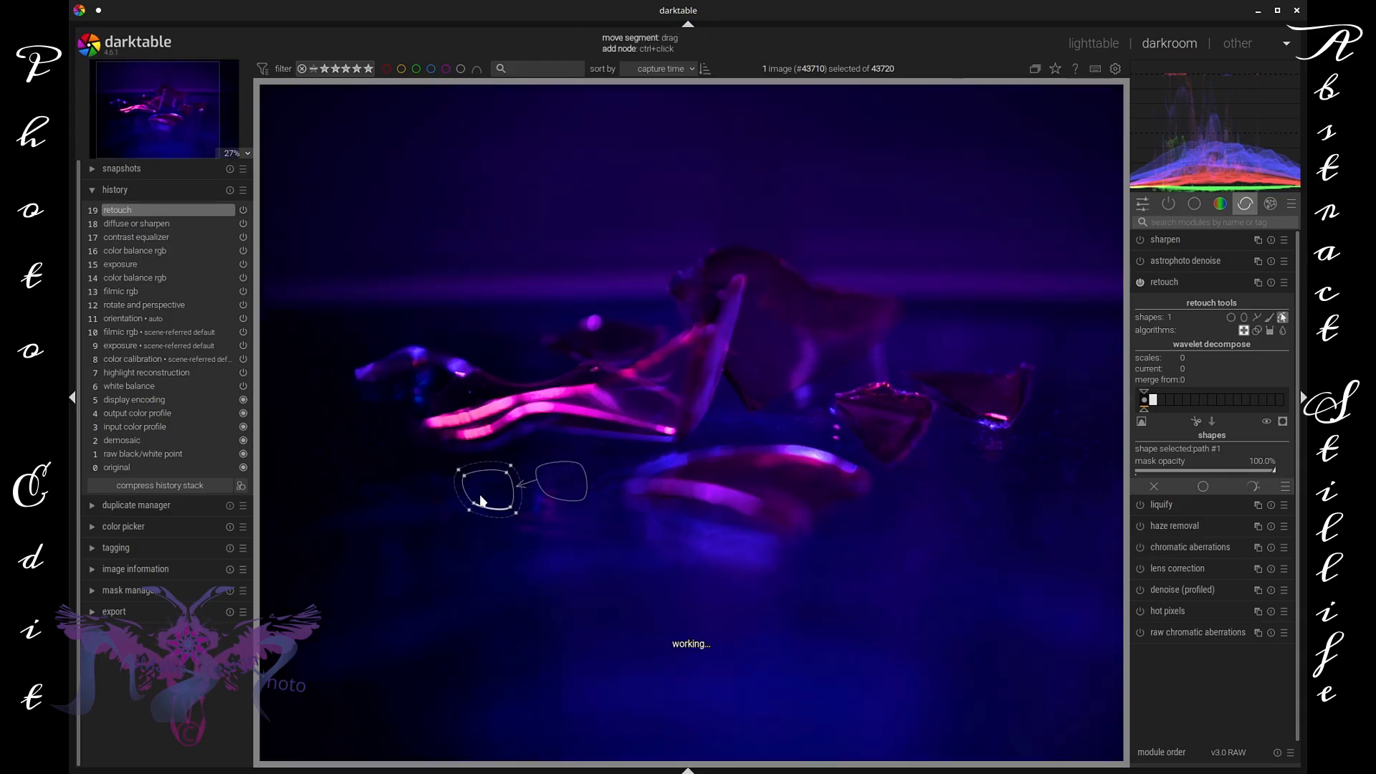
scroll(480, 496, "up", 2)
scroll(480, 499, "up", 6)
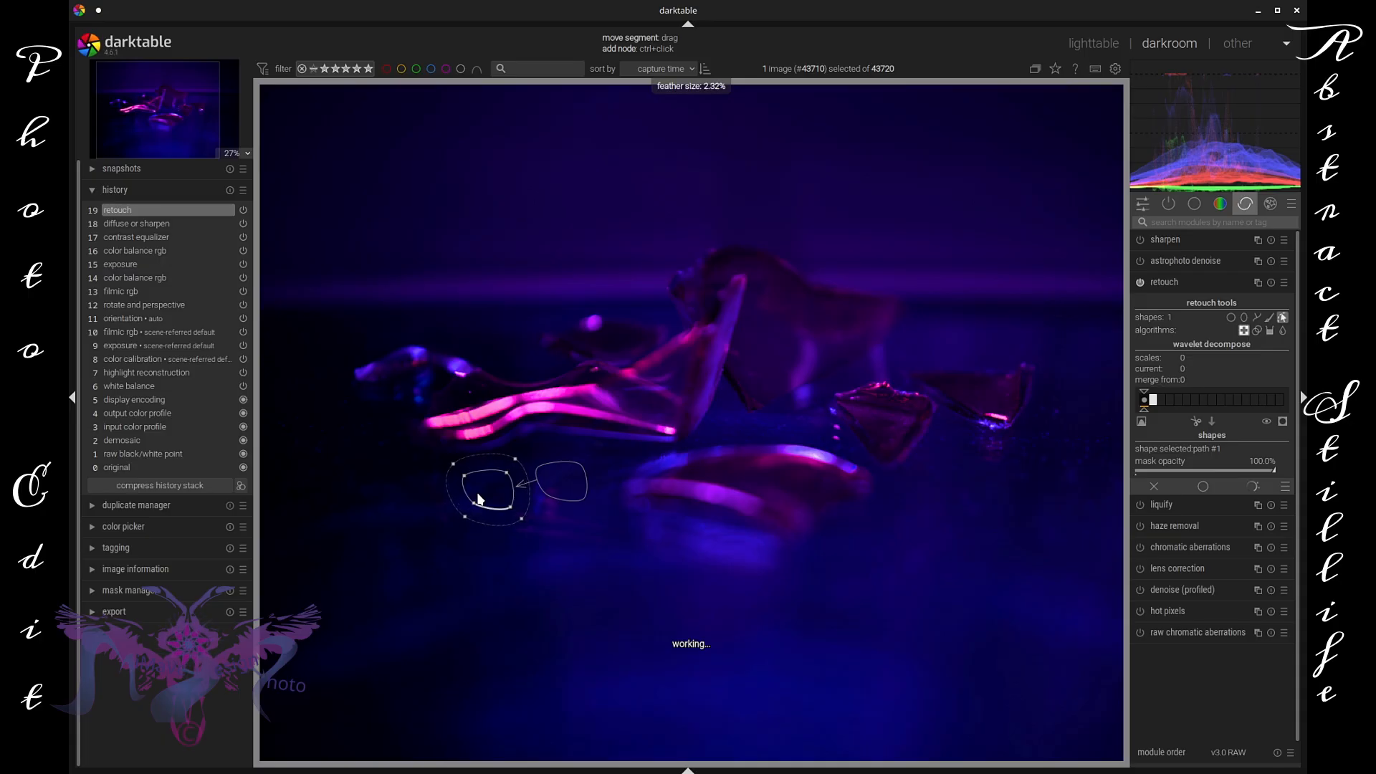
scroll(480, 500, "down", 3)
scroll(478, 498, "up", 3)
left_click_drag(578, 484, 587, 474)
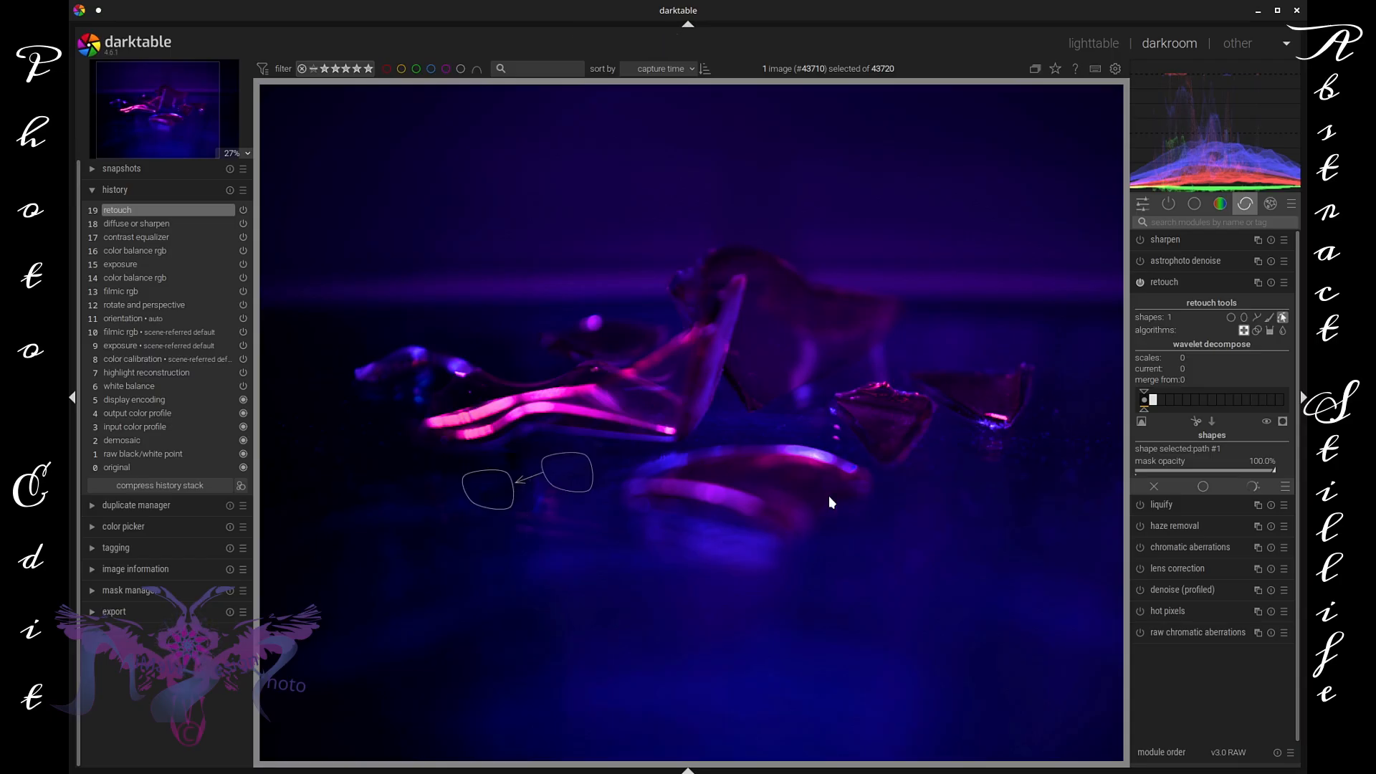
left_click(1207, 284)
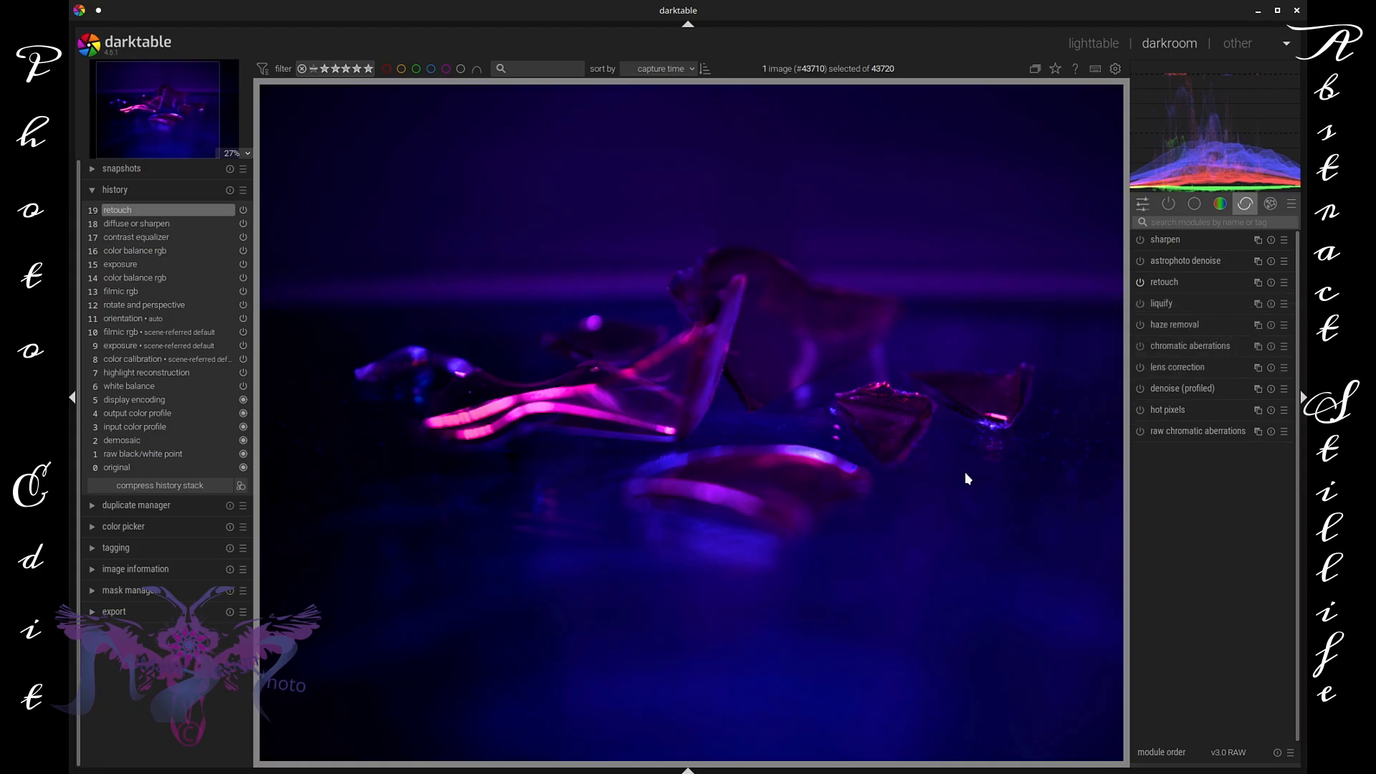
Open color zones and enable a combined drawn and parametric mask for it
scroll(965, 473, "down", 1)
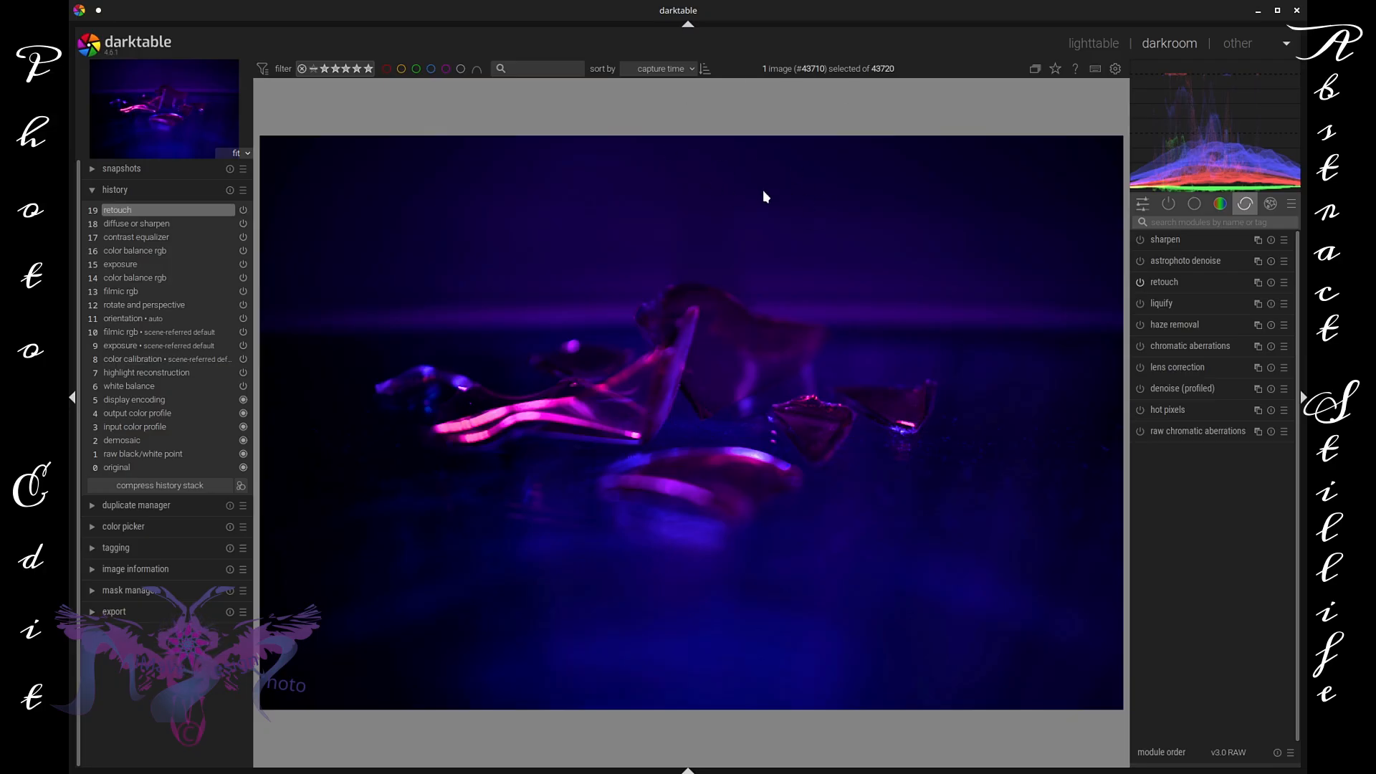
left_click(1221, 206)
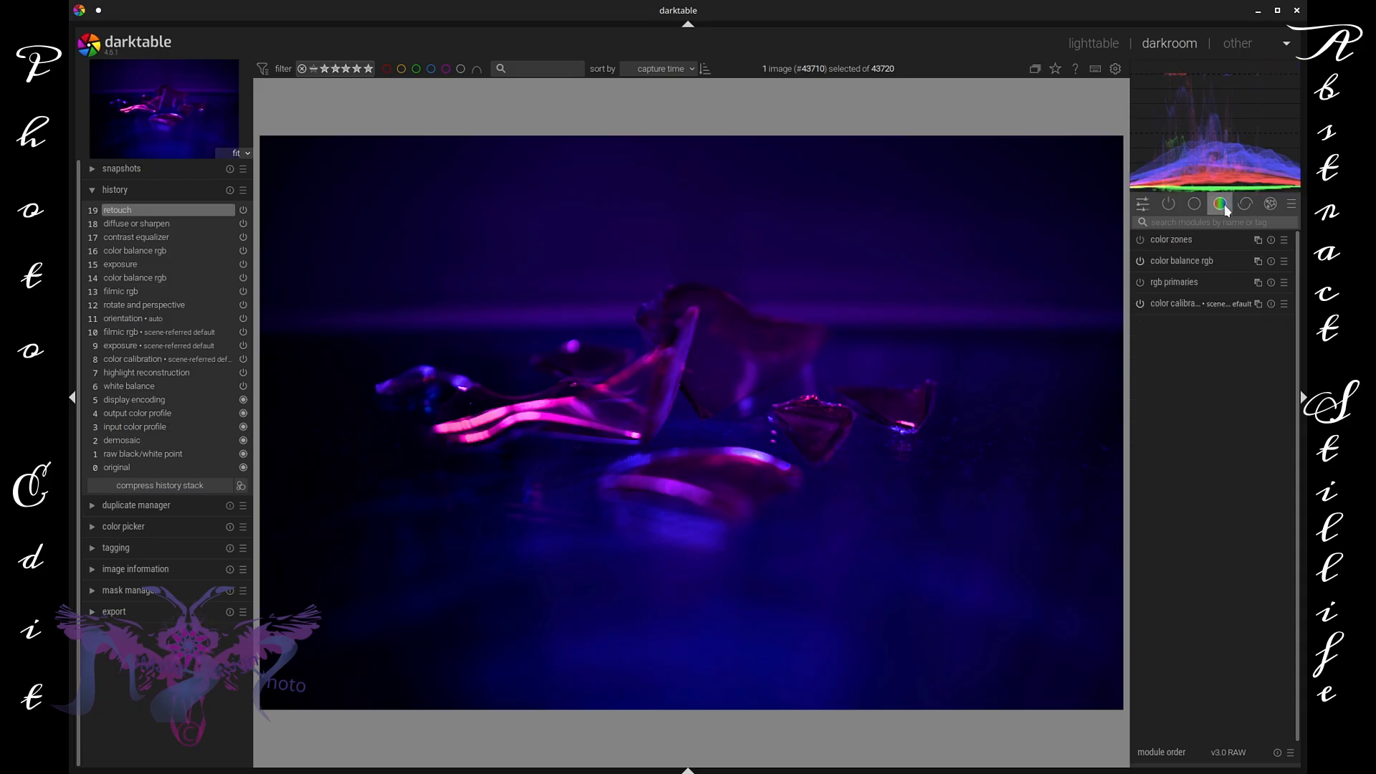
left_click(1209, 242)
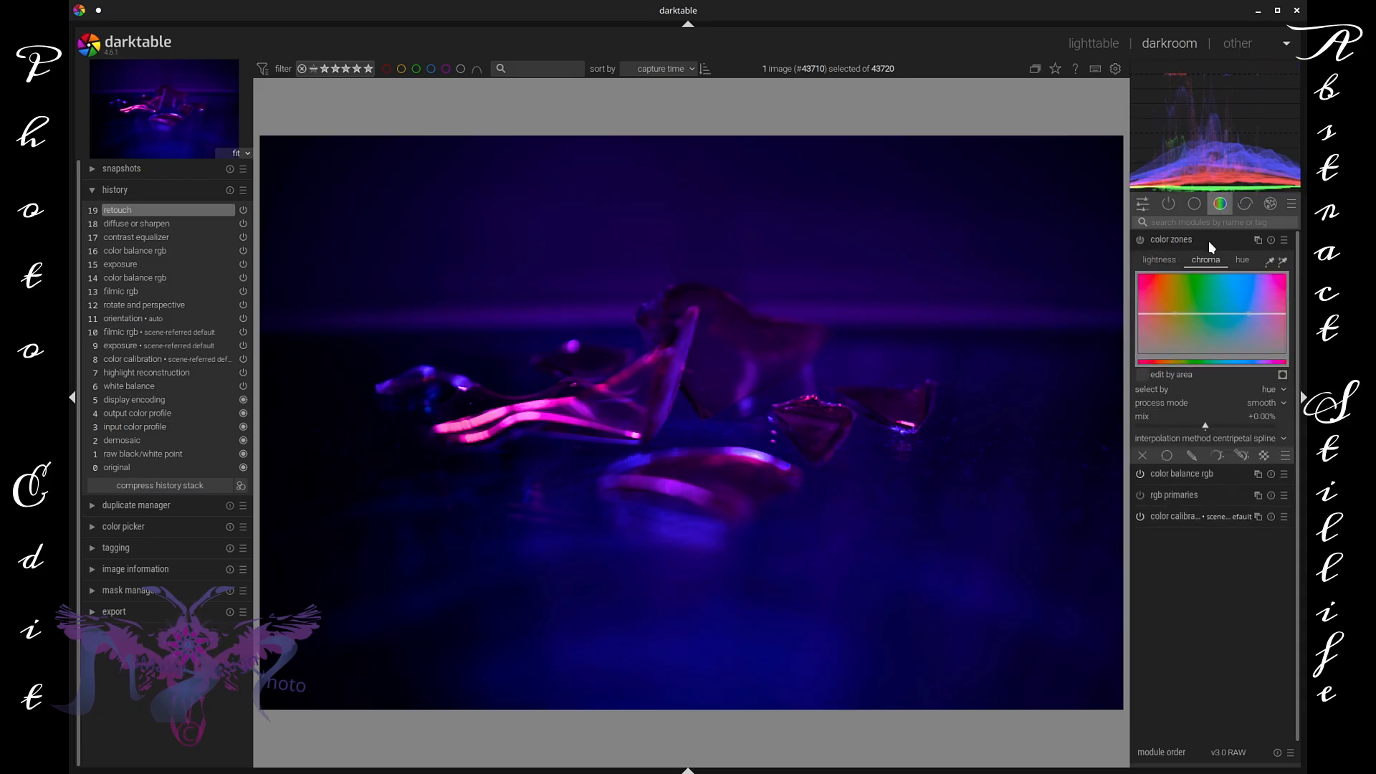
left_click(1244, 458)
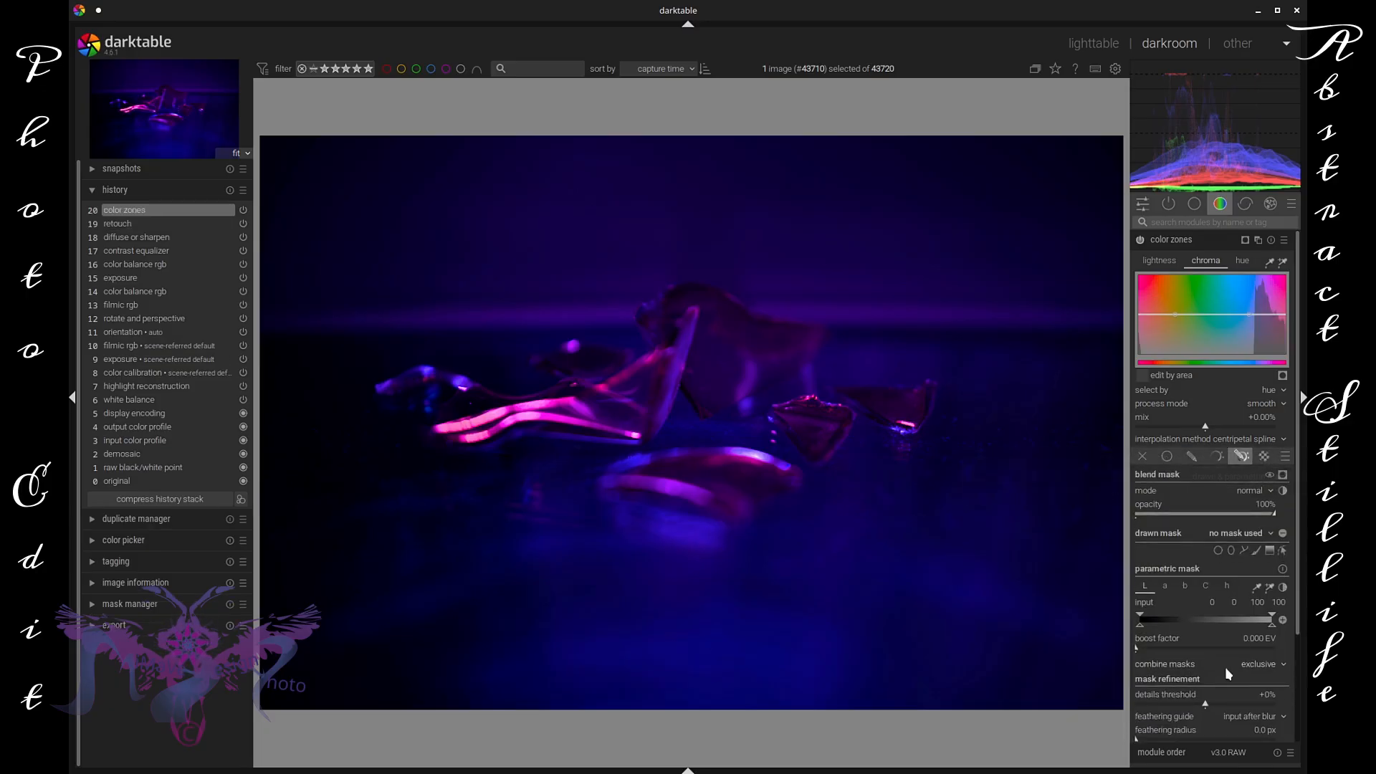
Draw a closed path mask over the upper background, following the horizon and the top of the rear glass shard
left_click(1244, 551)
left_click(260, 333)
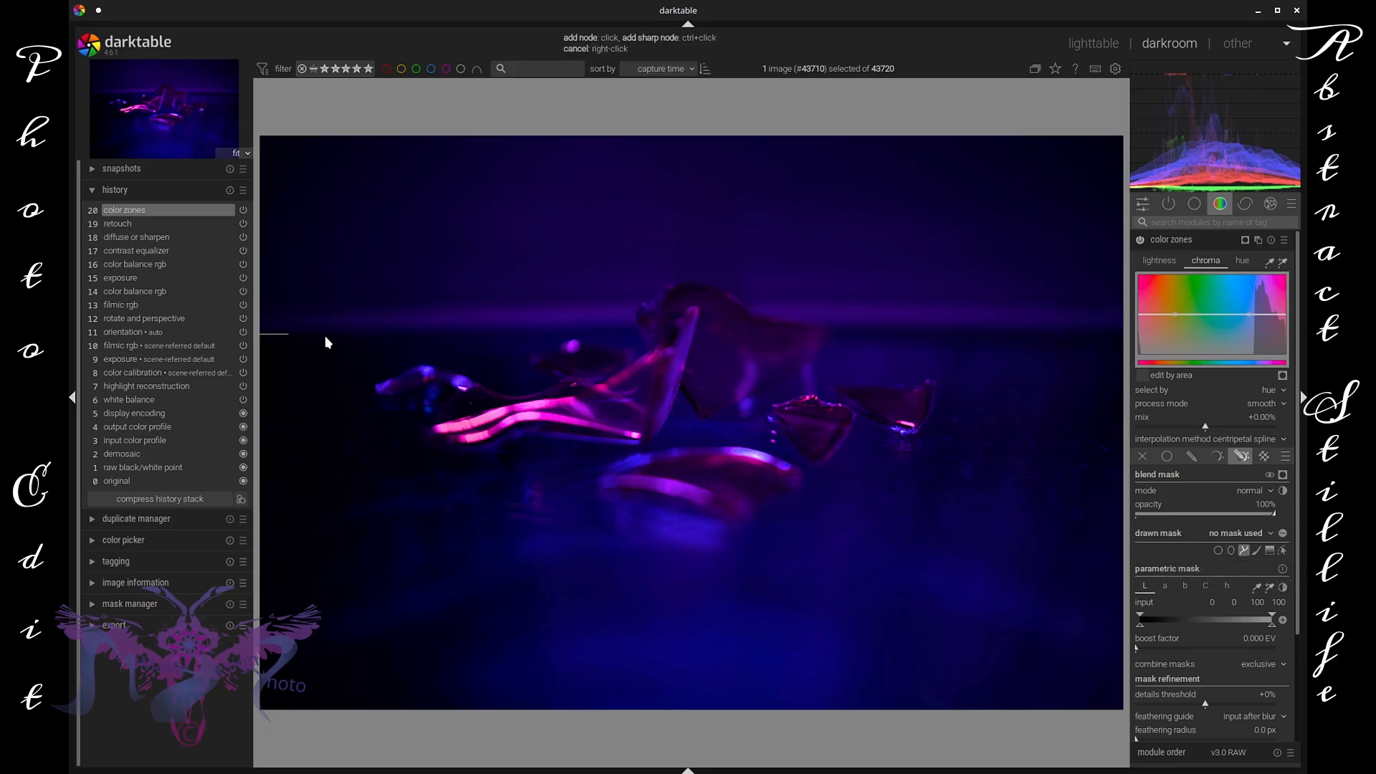
left_click(632, 331)
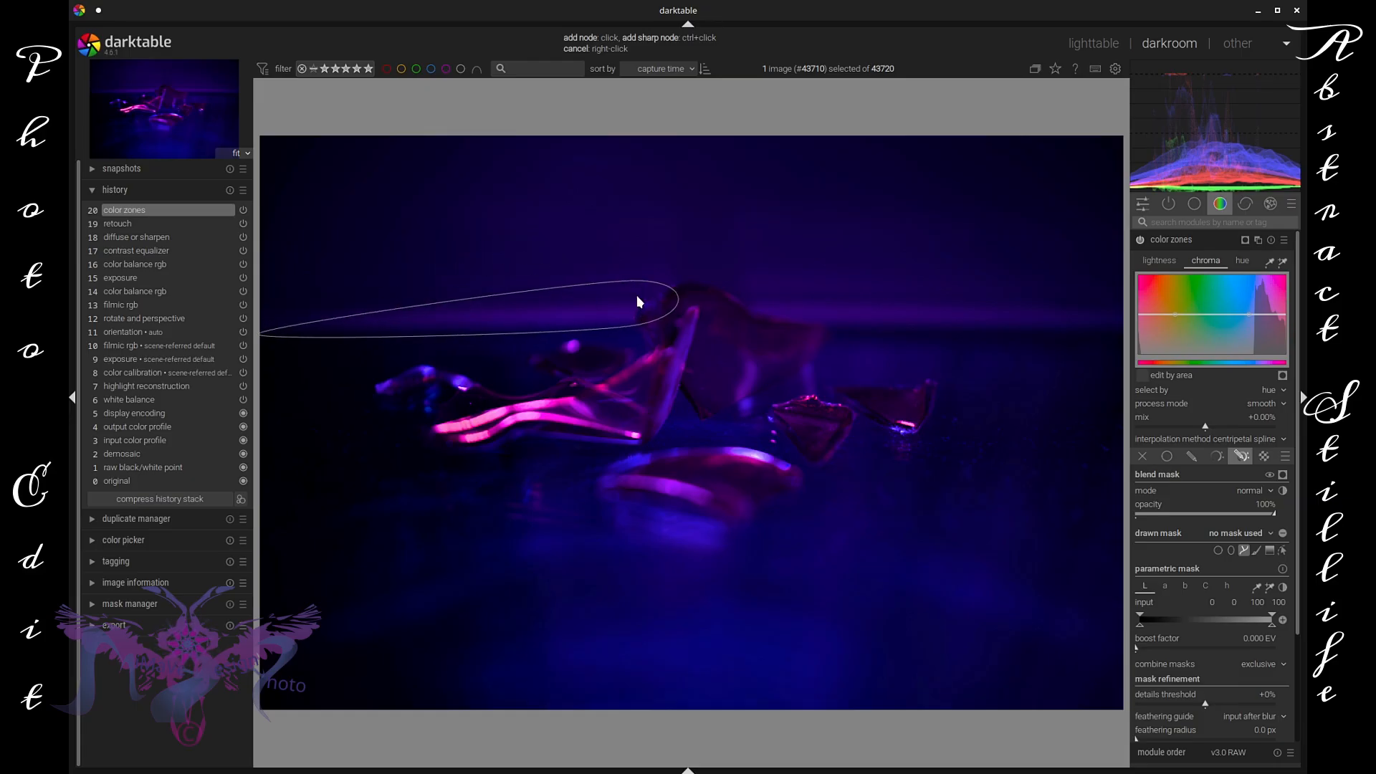
left_click(634, 302)
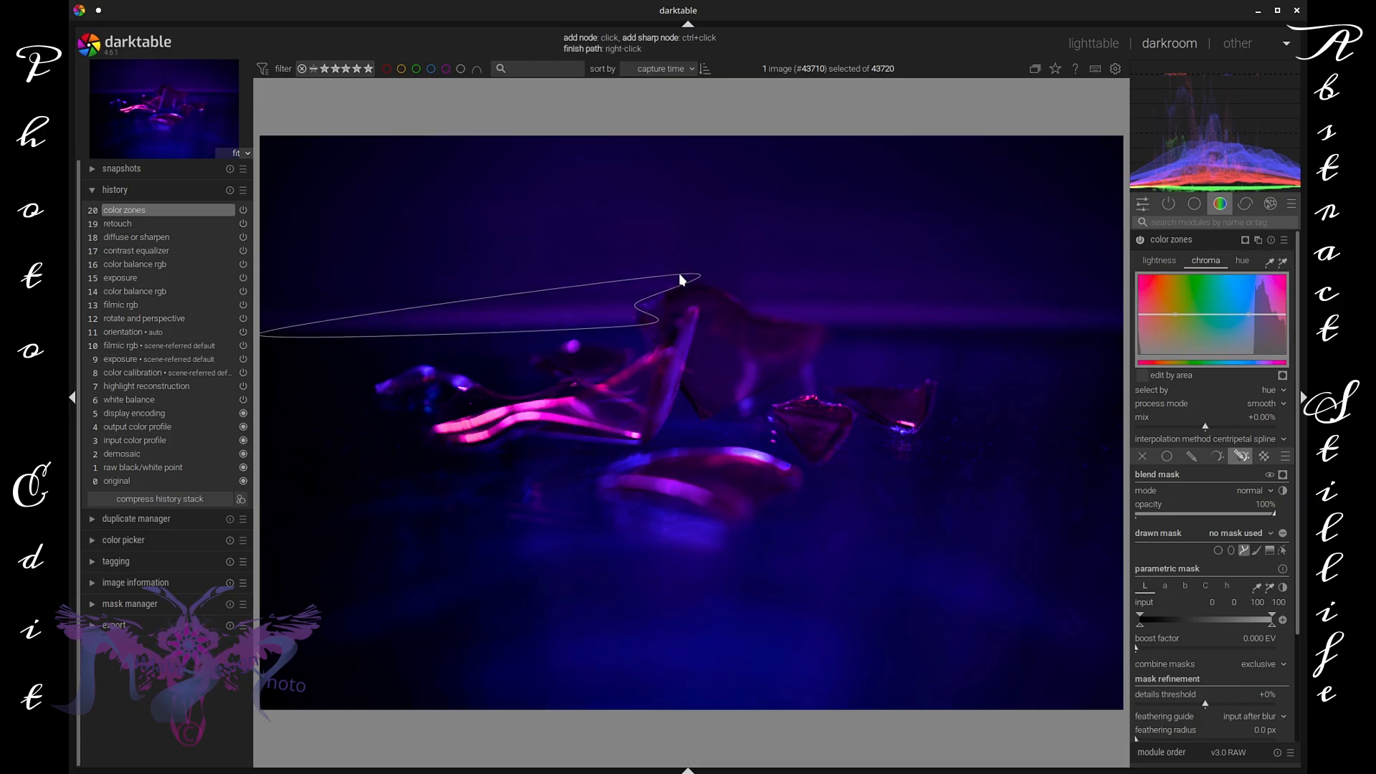
left_click(677, 273)
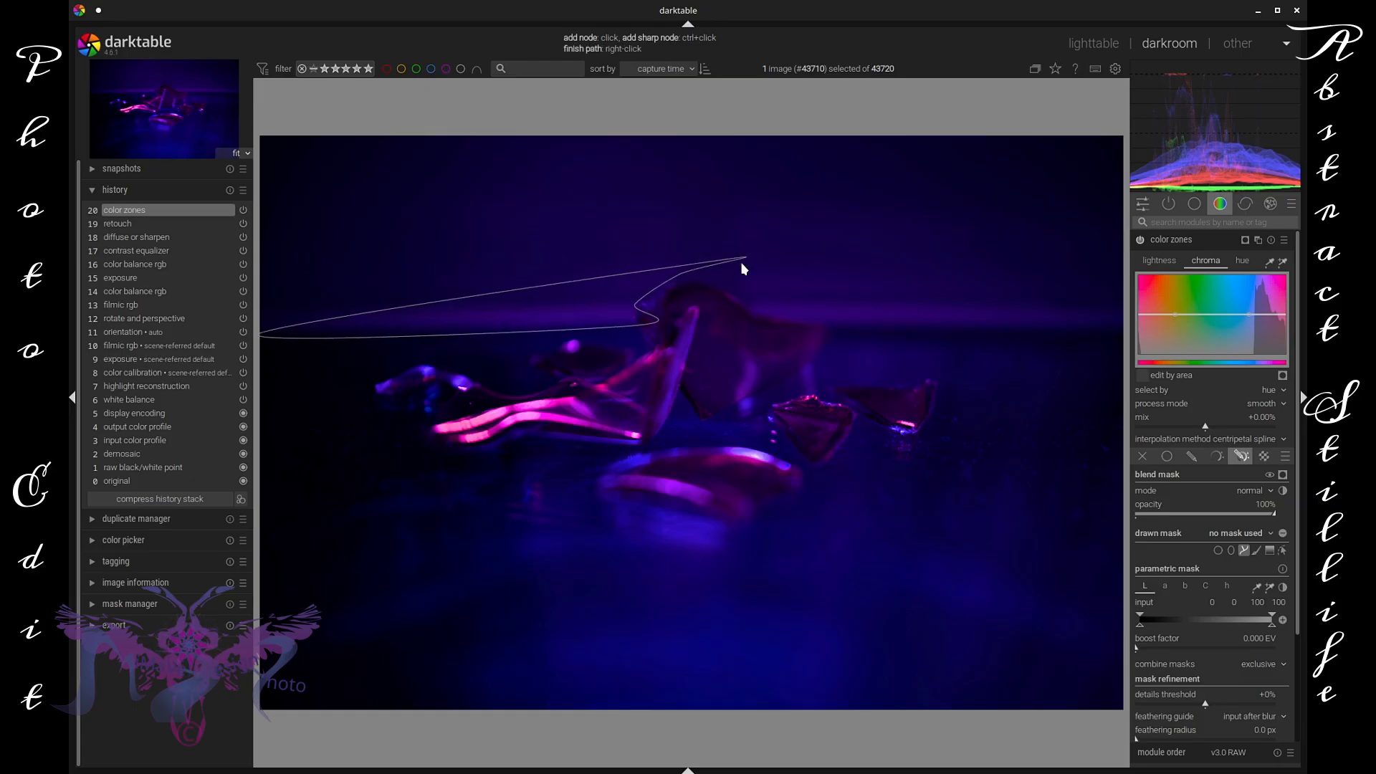
left_click(748, 320)
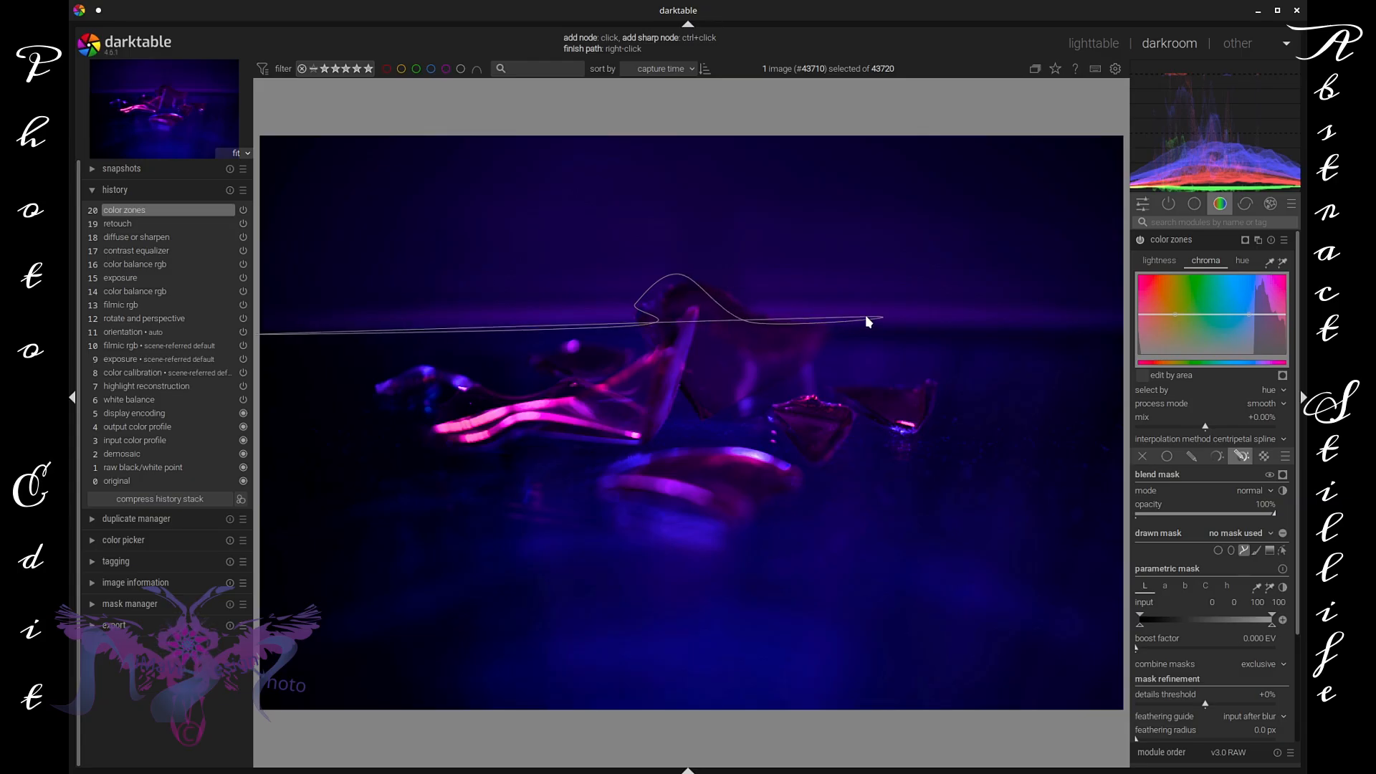
left_click(867, 321)
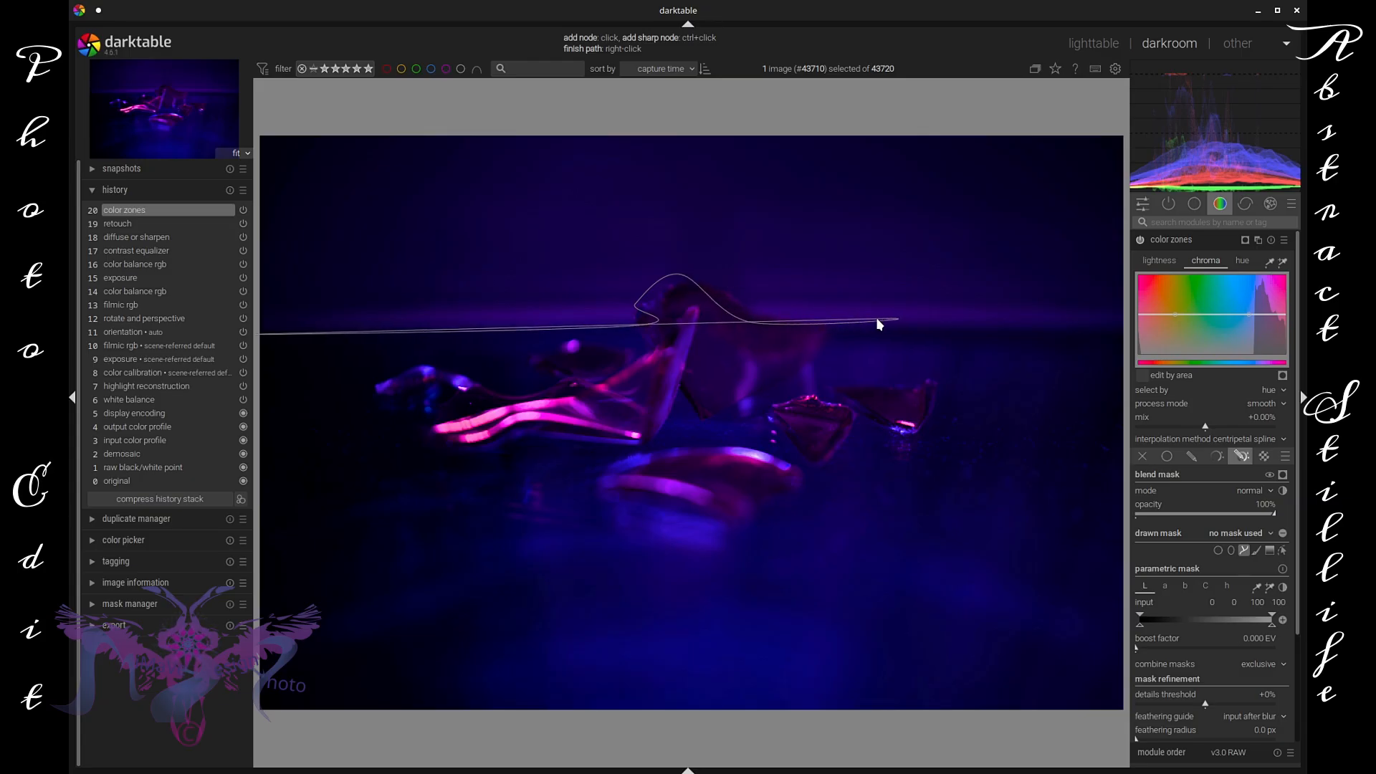
left_click(1102, 328)
left_click(975, 108)
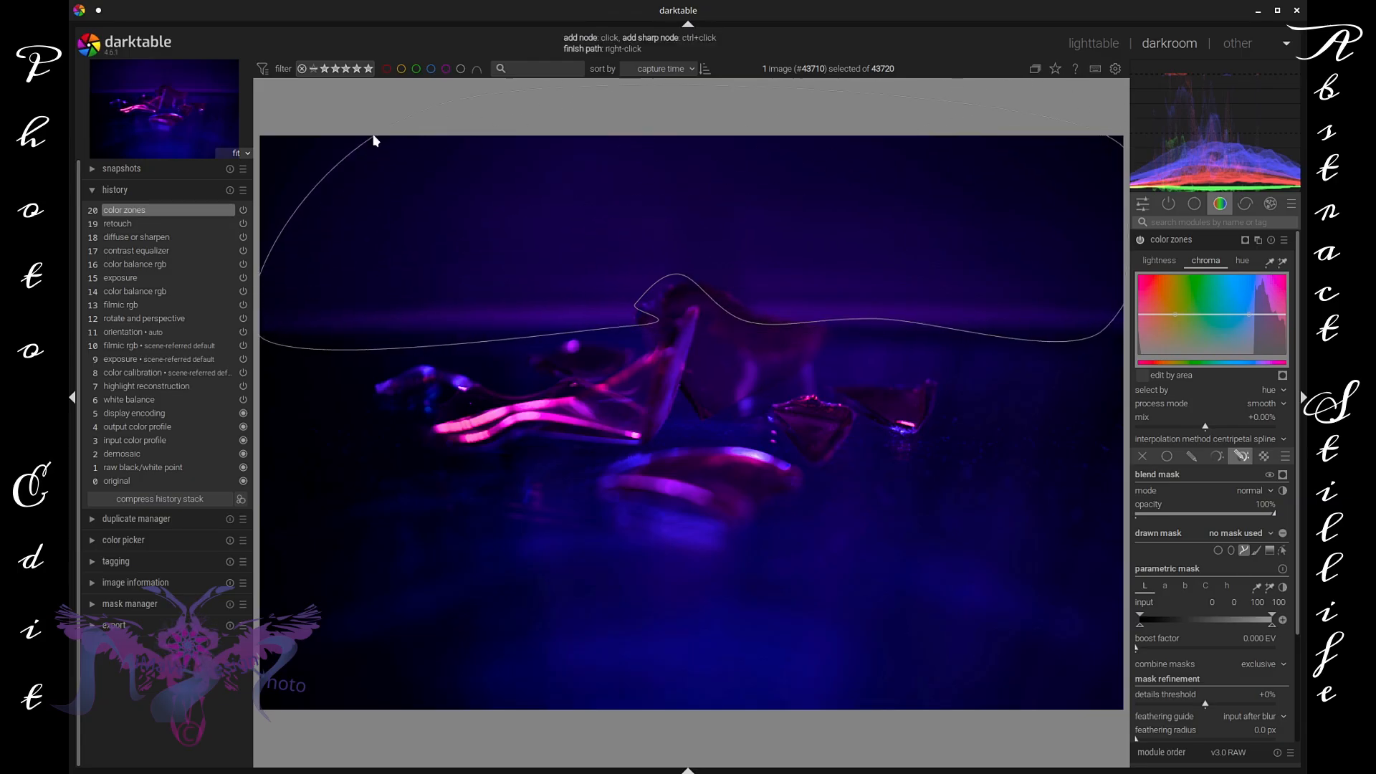
right_click(262, 135)
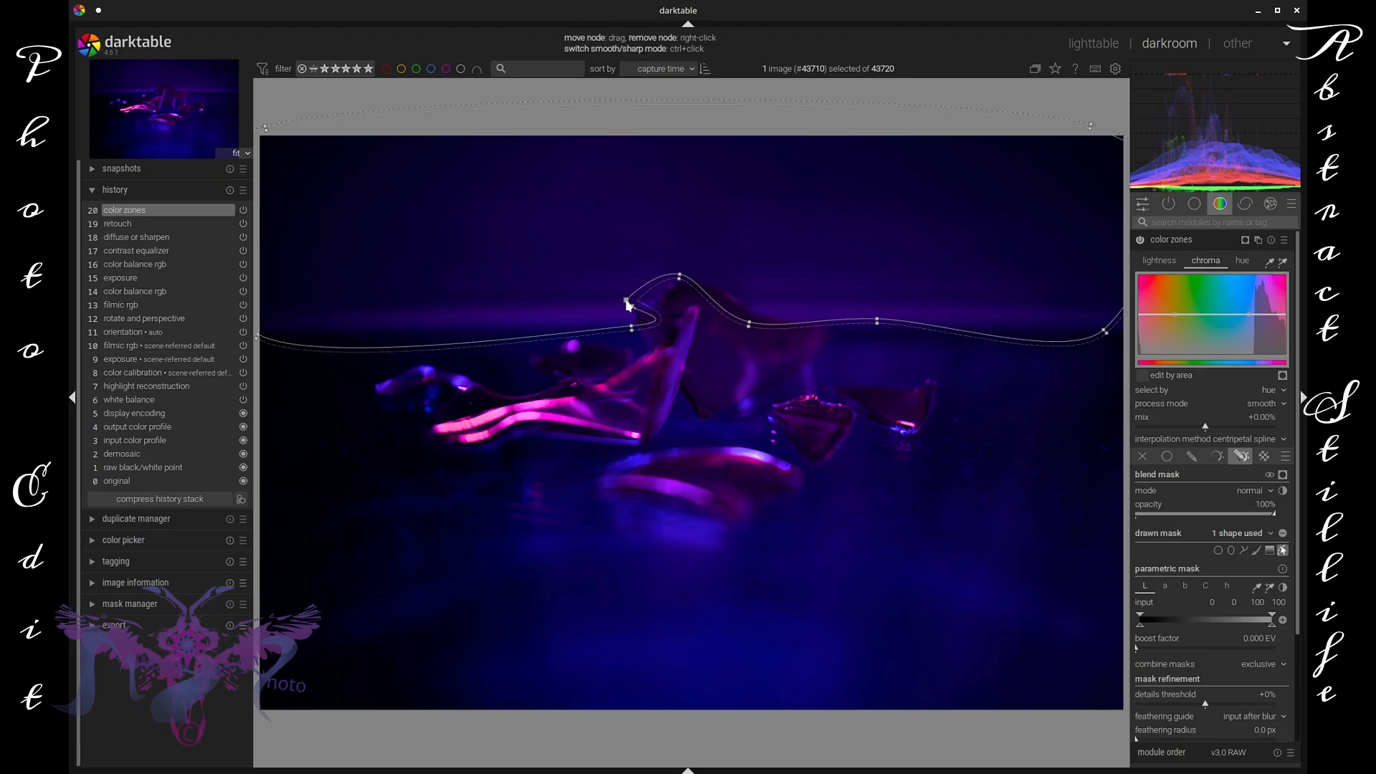
Reshape the mask path between the photo's left edge and the rear shard so that it follows the horizon line
left_click_drag(631, 327, 626, 334)
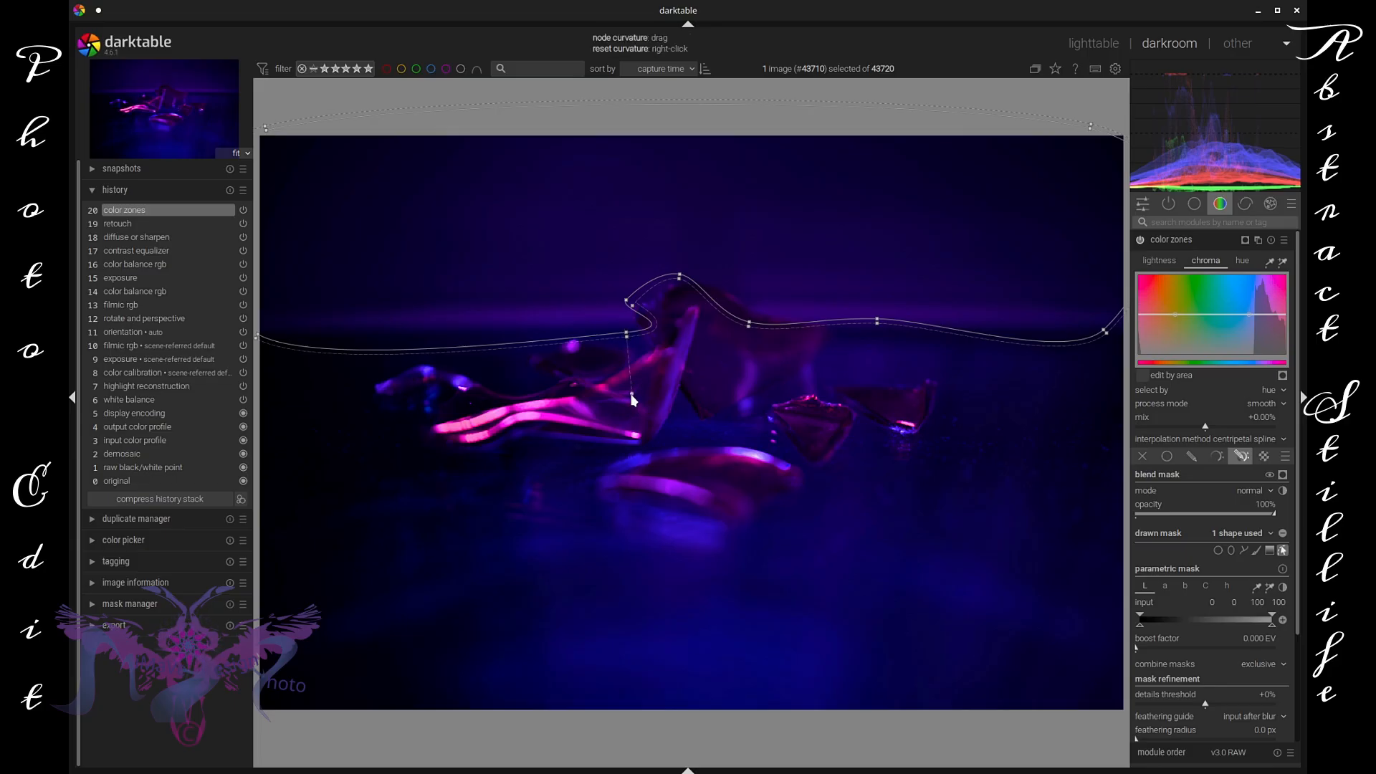
left_click_drag(632, 396, 643, 332)
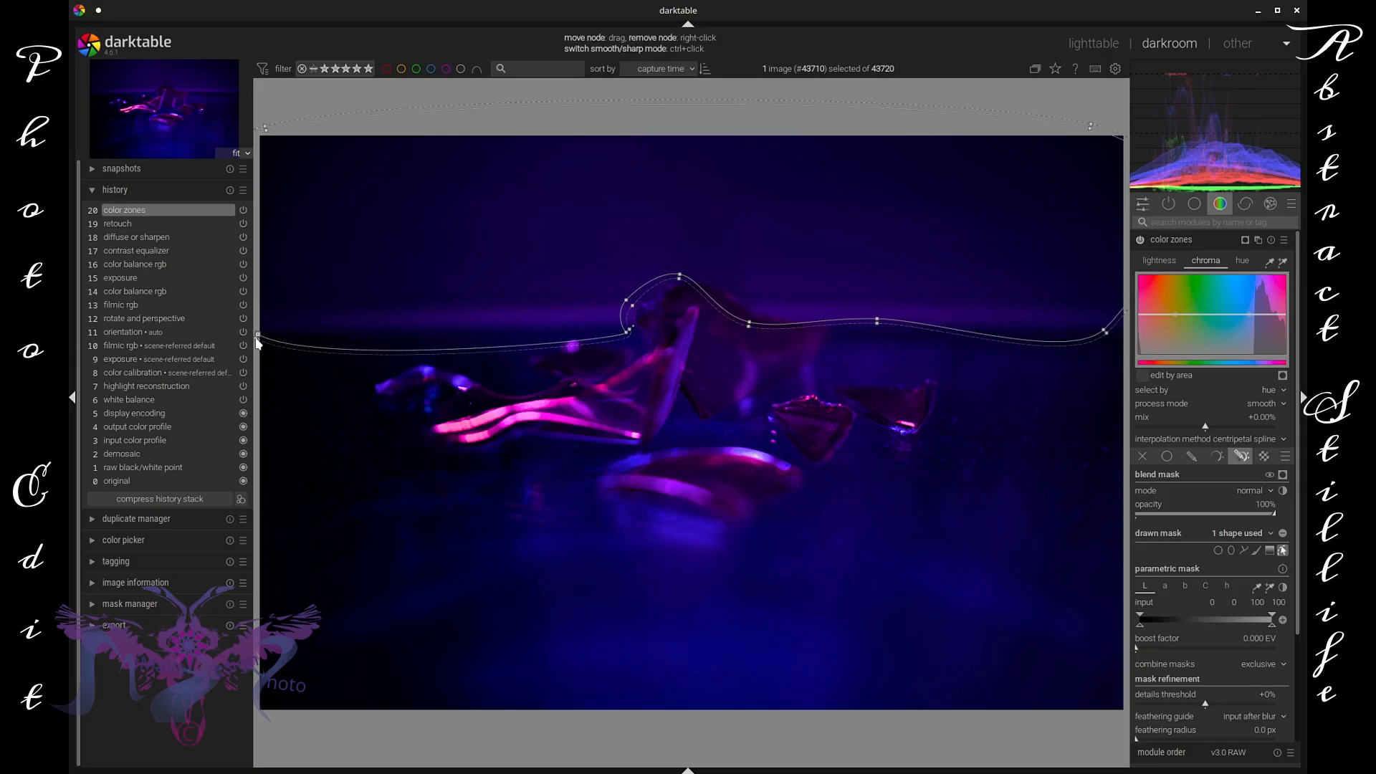
left_click_drag(257, 340, 269, 338)
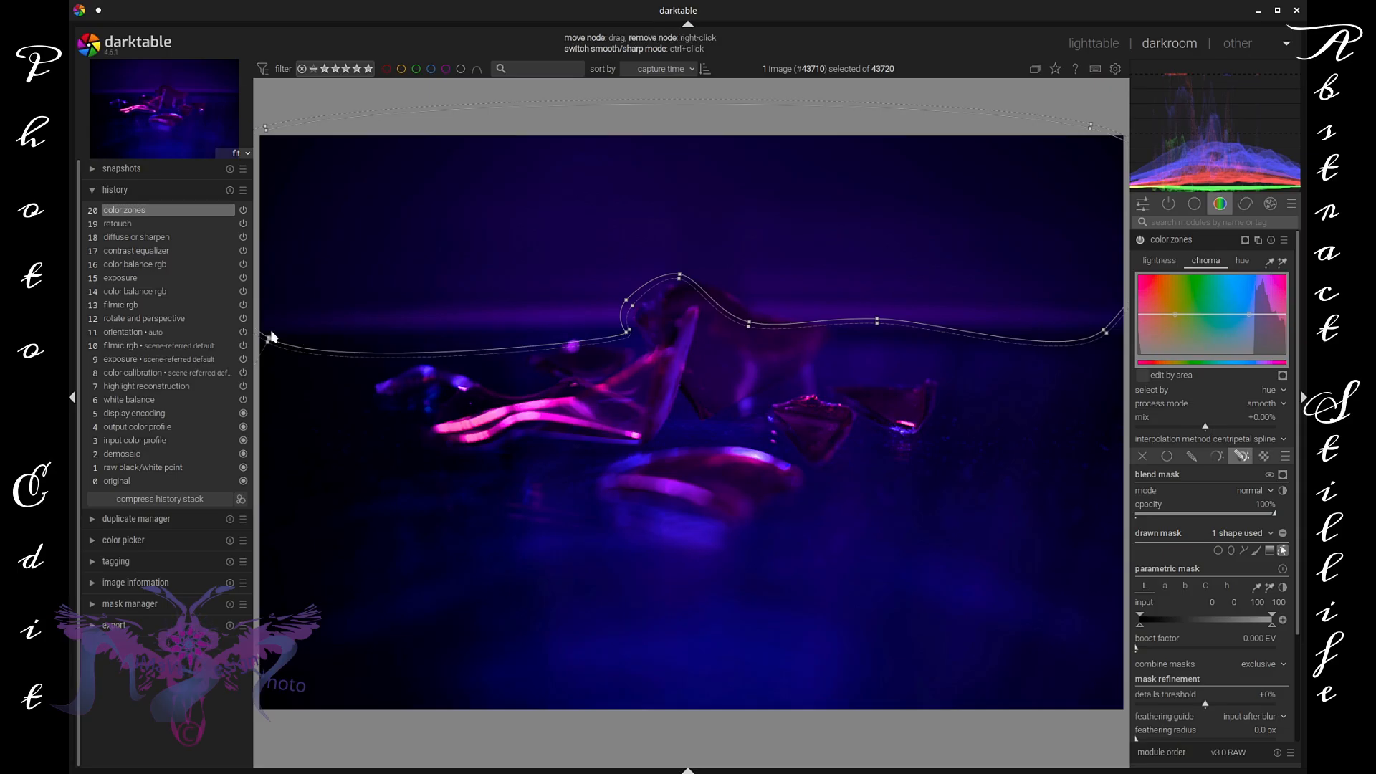
left_click_drag(273, 336, 321, 308)
left_click_drag(300, 363, 346, 373)
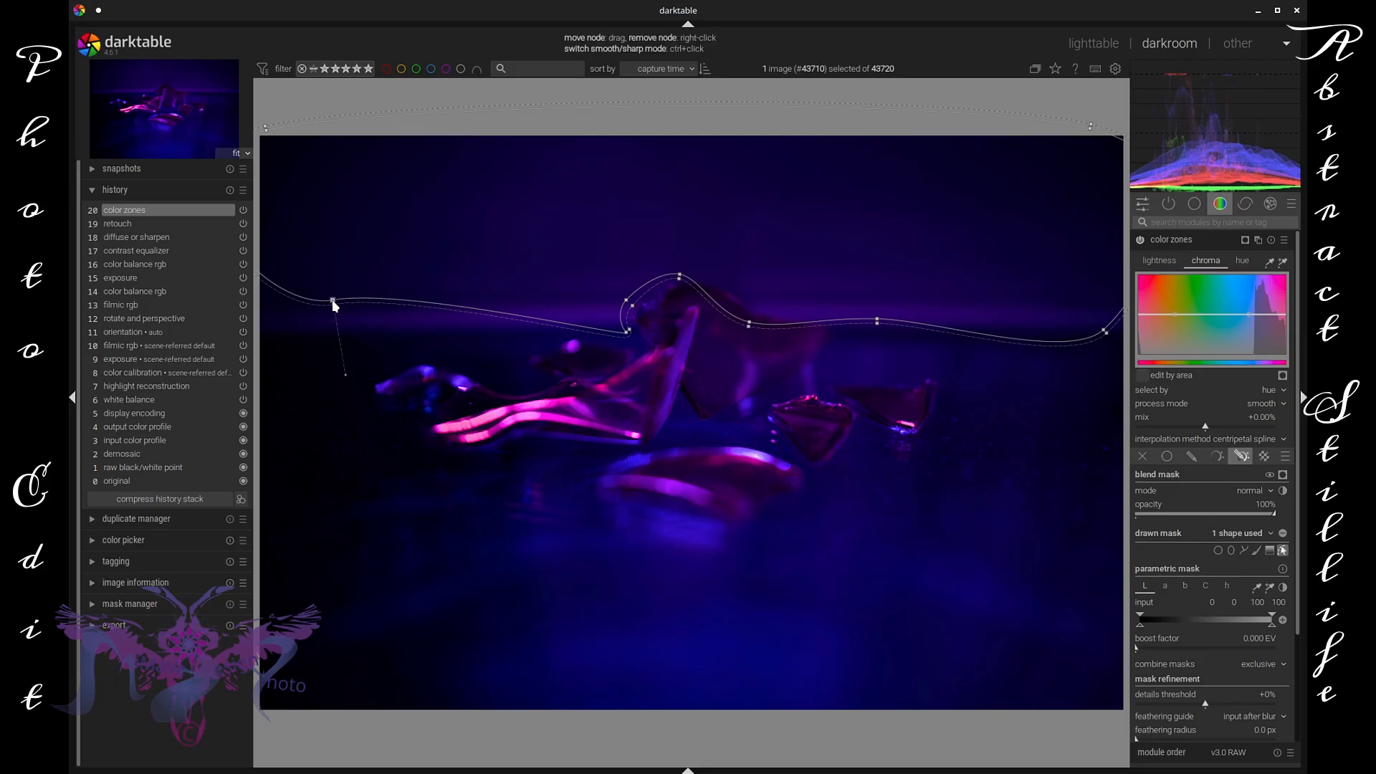
left_click_drag(333, 305, 270, 330)
left_click_drag(283, 398, 304, 425)
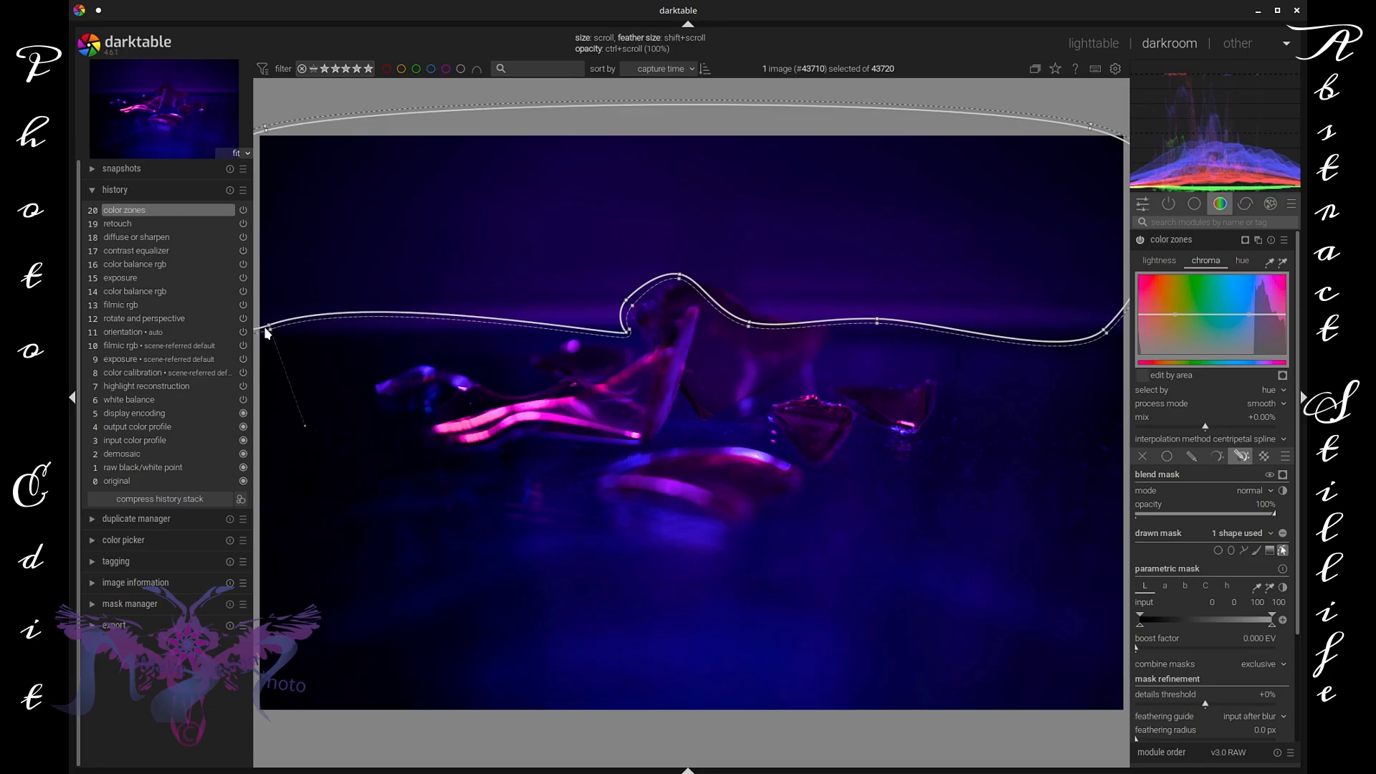
left_click_drag(268, 325, 270, 342)
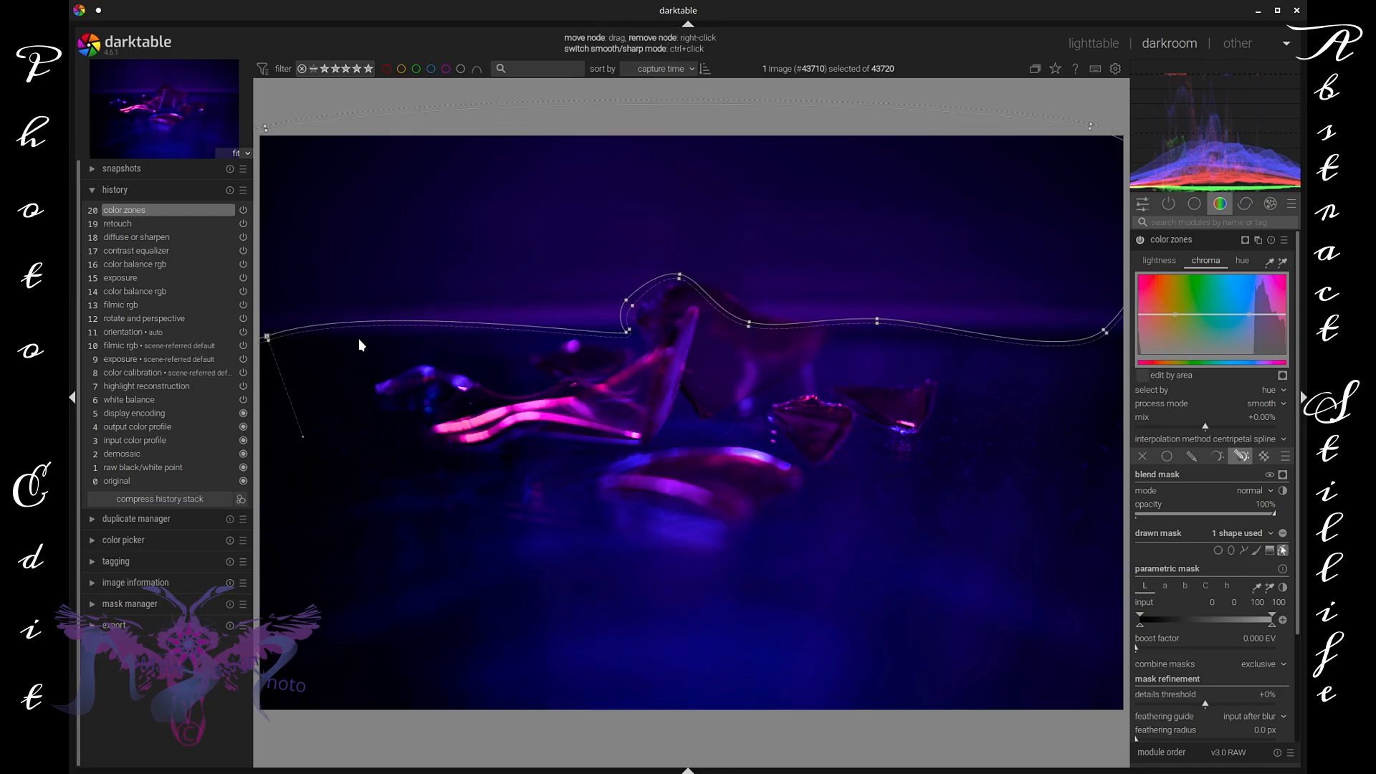
Refine the path's nodes and curvature around the rear shard, raising its peak above the glass and smoothing its right-hand slope toward the horizon
left_click(628, 332)
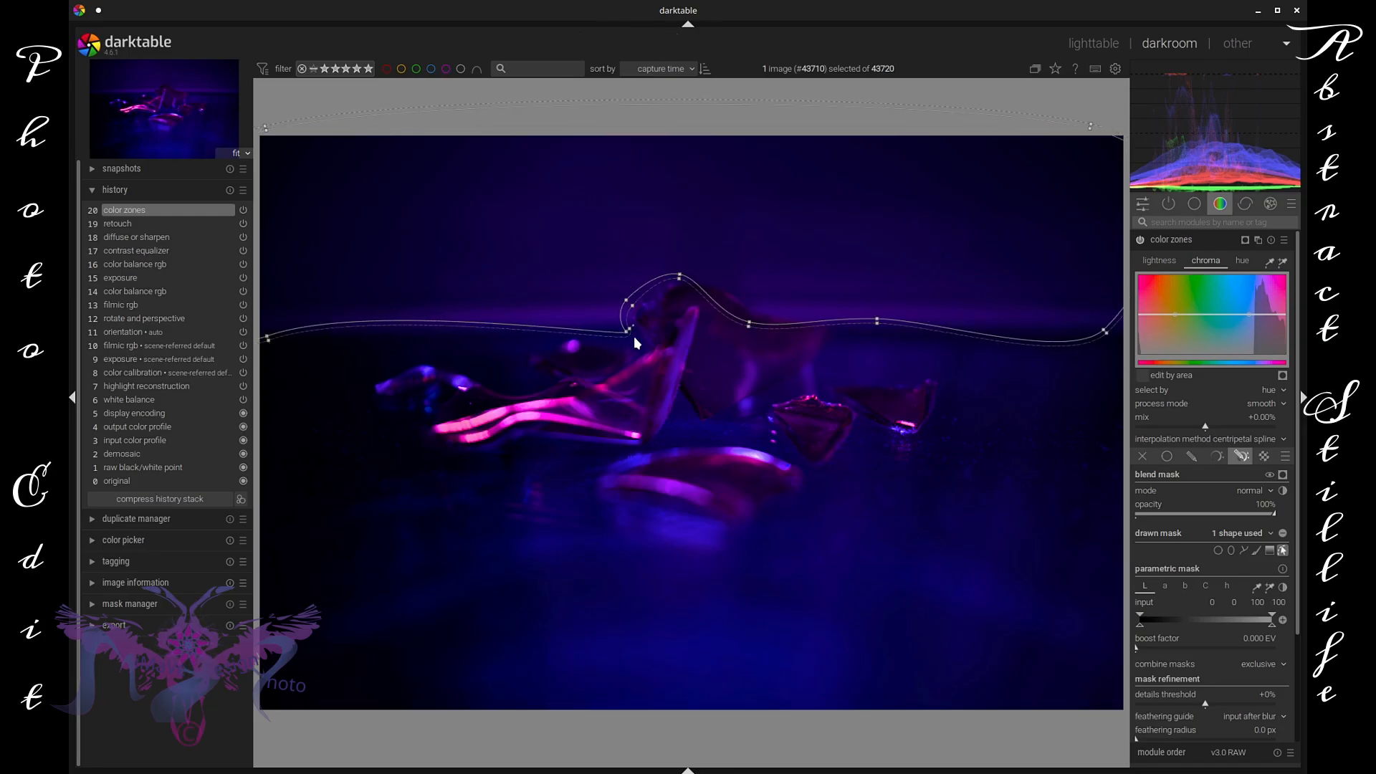
mouse_move(642, 333)
left_mouse_down()
mouse_move(622, 344)
mouse_move(630, 358)
mouse_move(634, 333)
left_mouse_up()
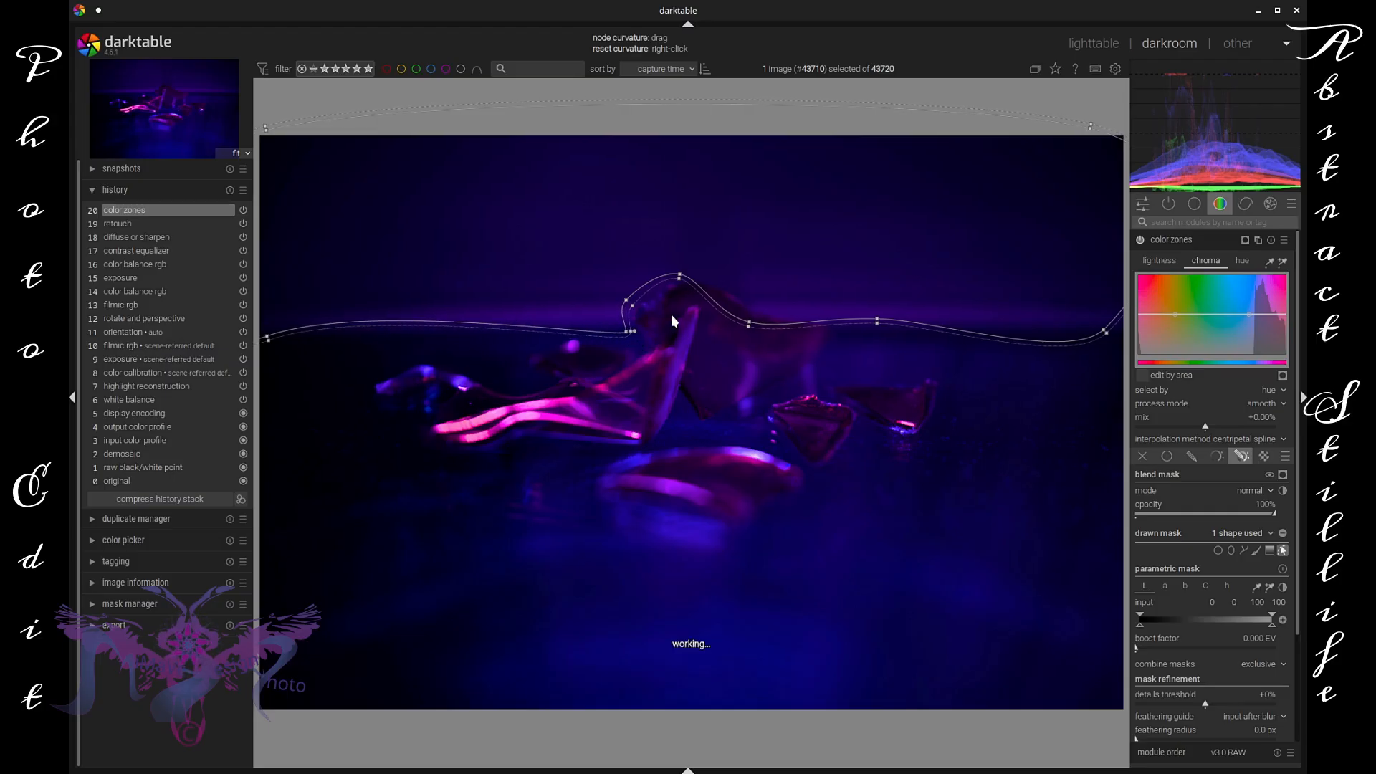
left_click(682, 272)
left_click_drag(683, 273, 701, 268)
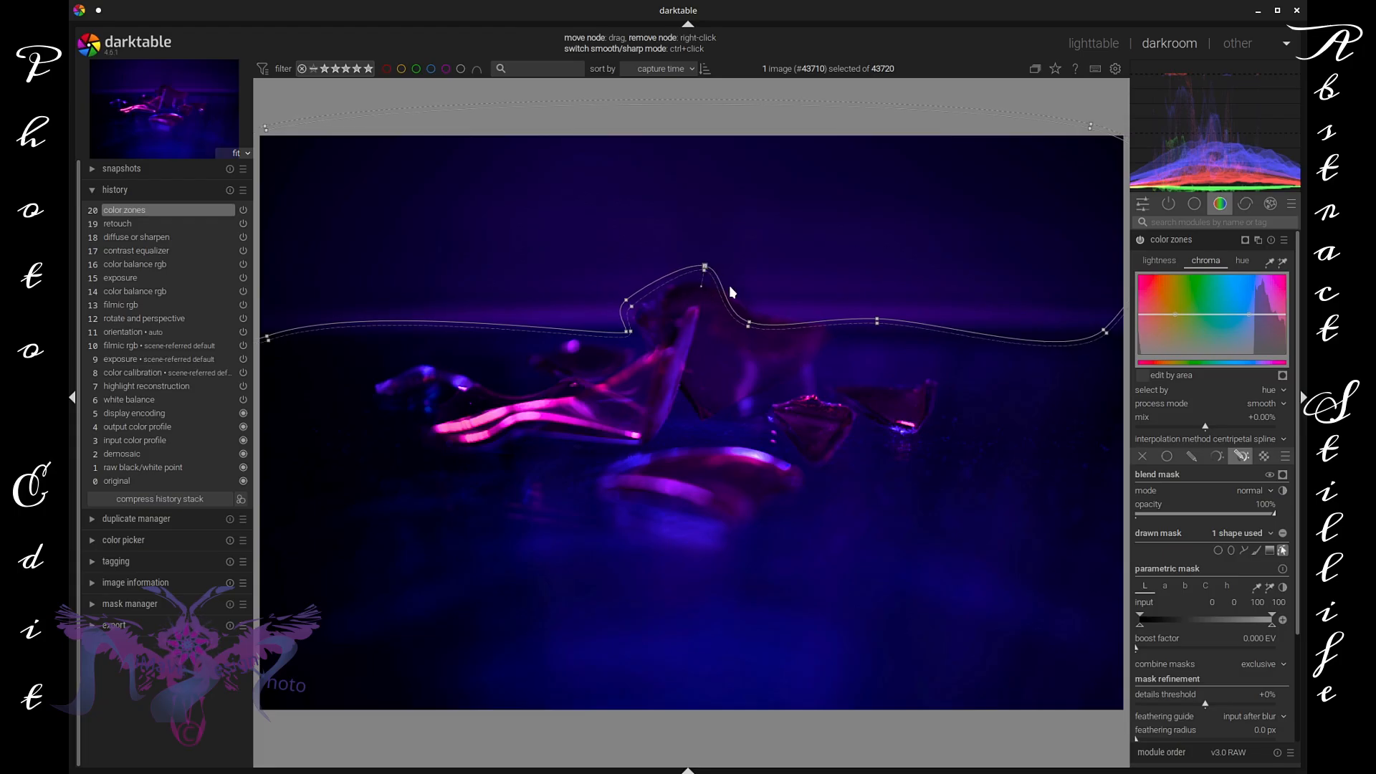
mouse_move(748, 324)
left_mouse_down()
mouse_move(781, 301)
mouse_move(765, 301)
mouse_move(751, 339)
left_mouse_up()
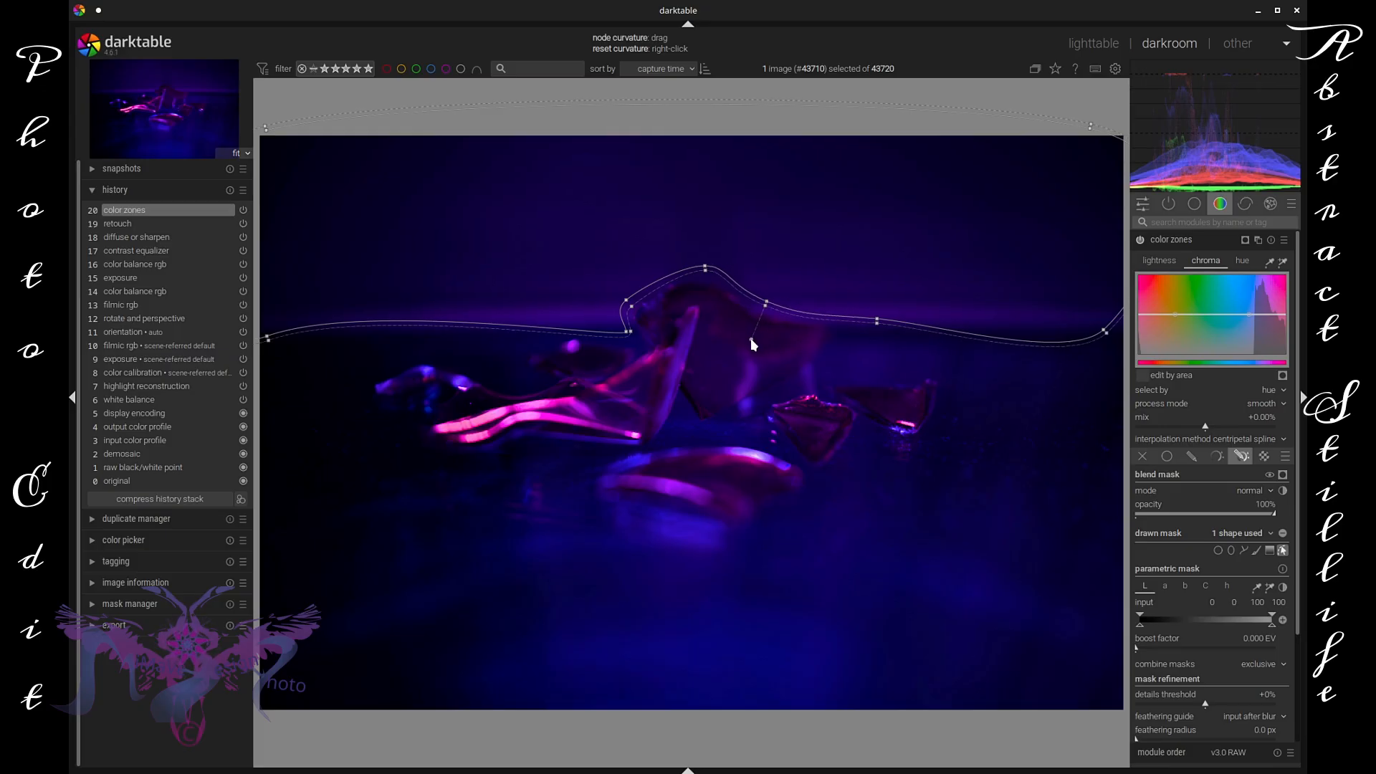
left_click(878, 322)
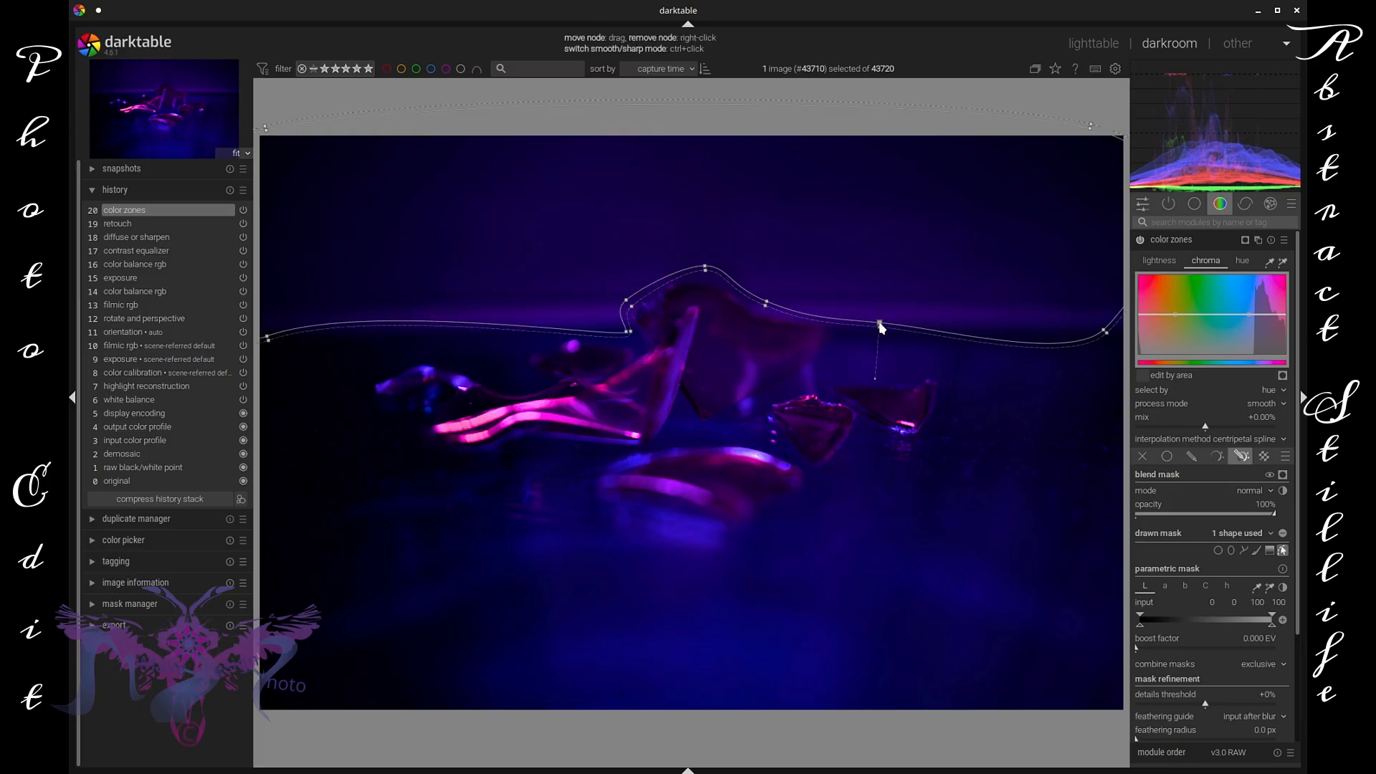
mouse_move(872, 384)
left_mouse_down()
mouse_move(889, 381)
mouse_move(870, 387)
left_mouse_up()
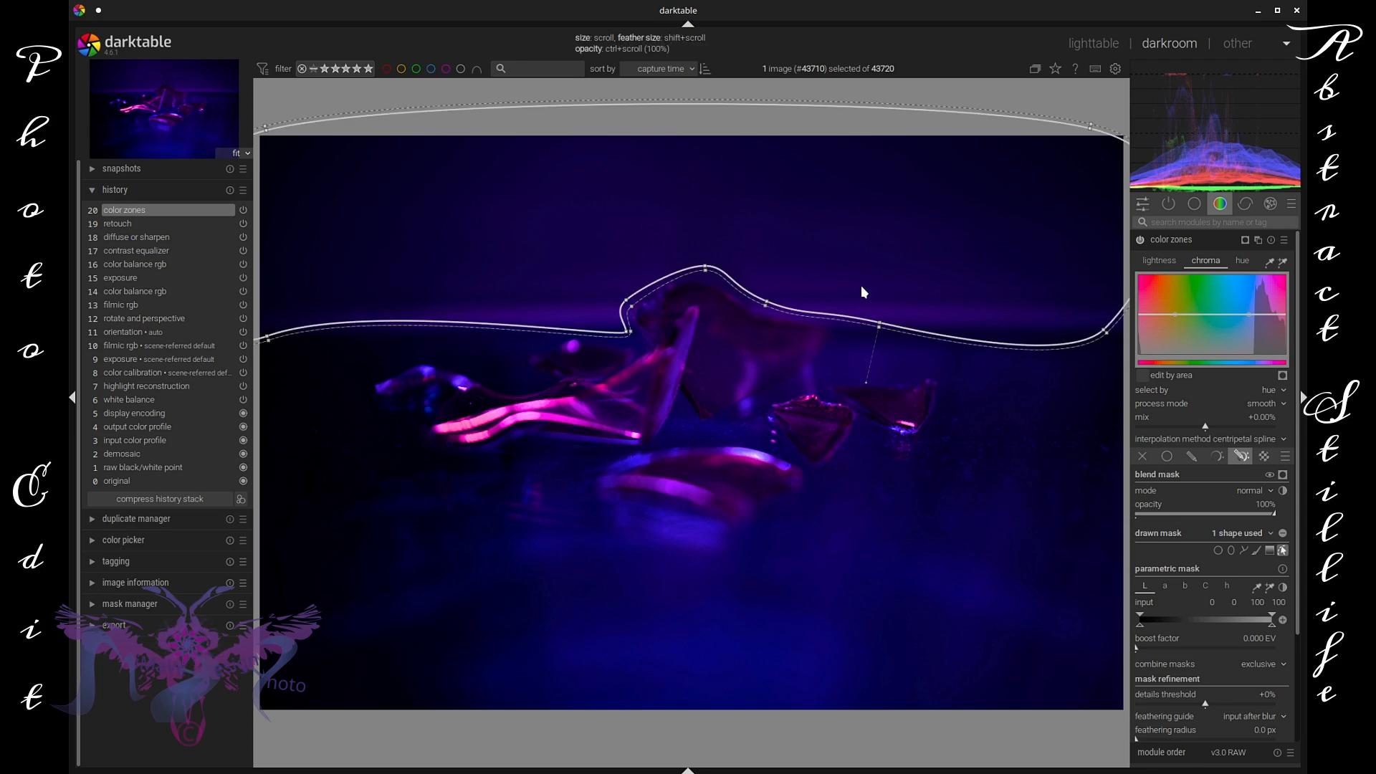
Widen the background path mask's feather size to about 1.6%
scroll(861, 285, "down", 3)
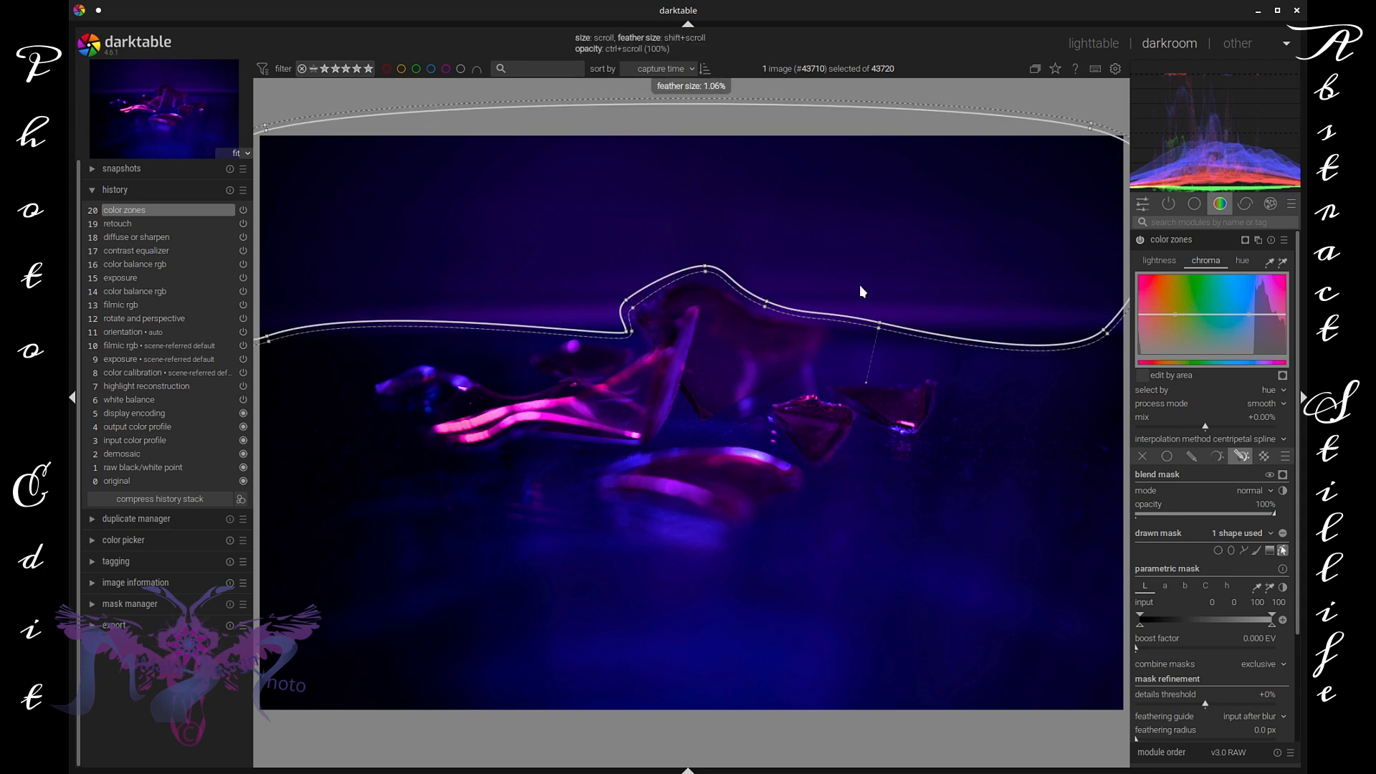
scroll(858, 285, "up", 4)
scroll(858, 285, "up", 4)
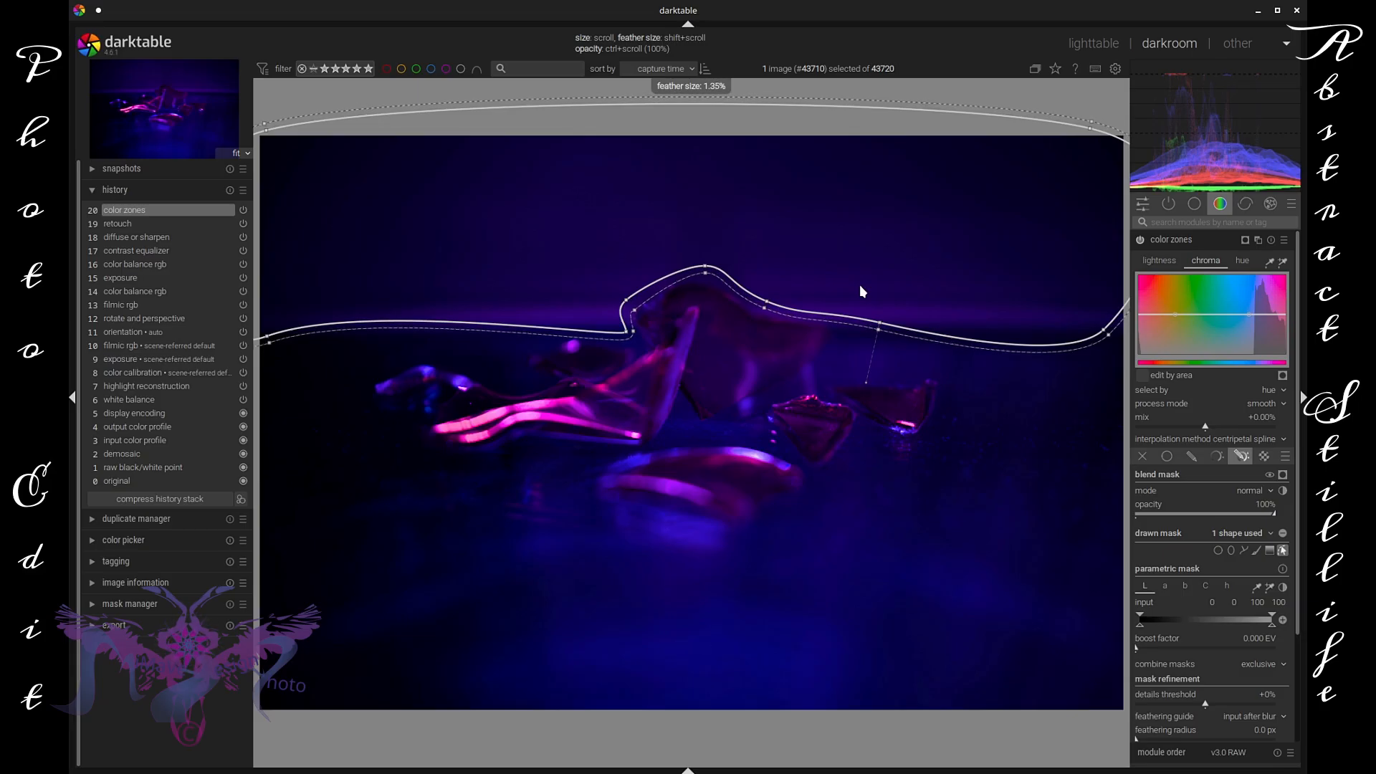
scroll(858, 285, "up", 3)
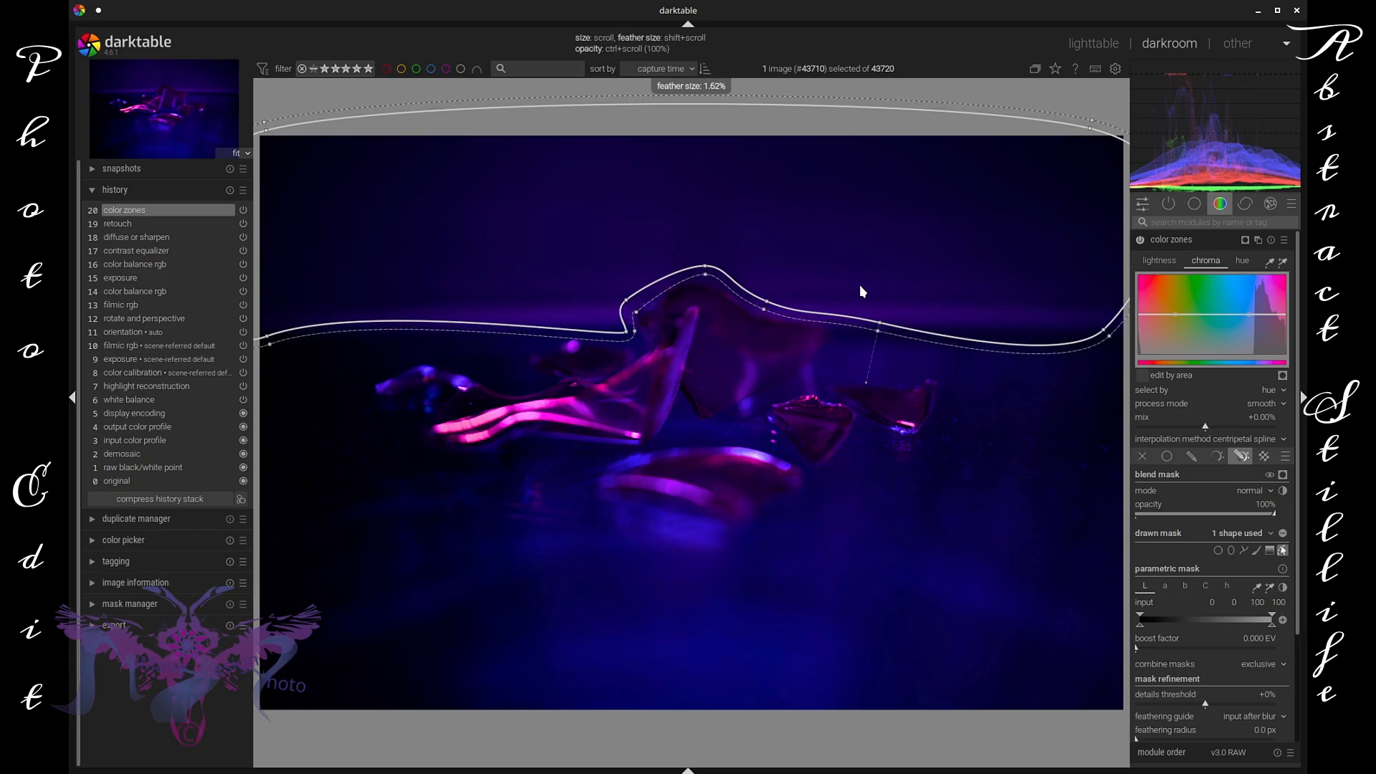
scroll(861, 290, "up", 1)
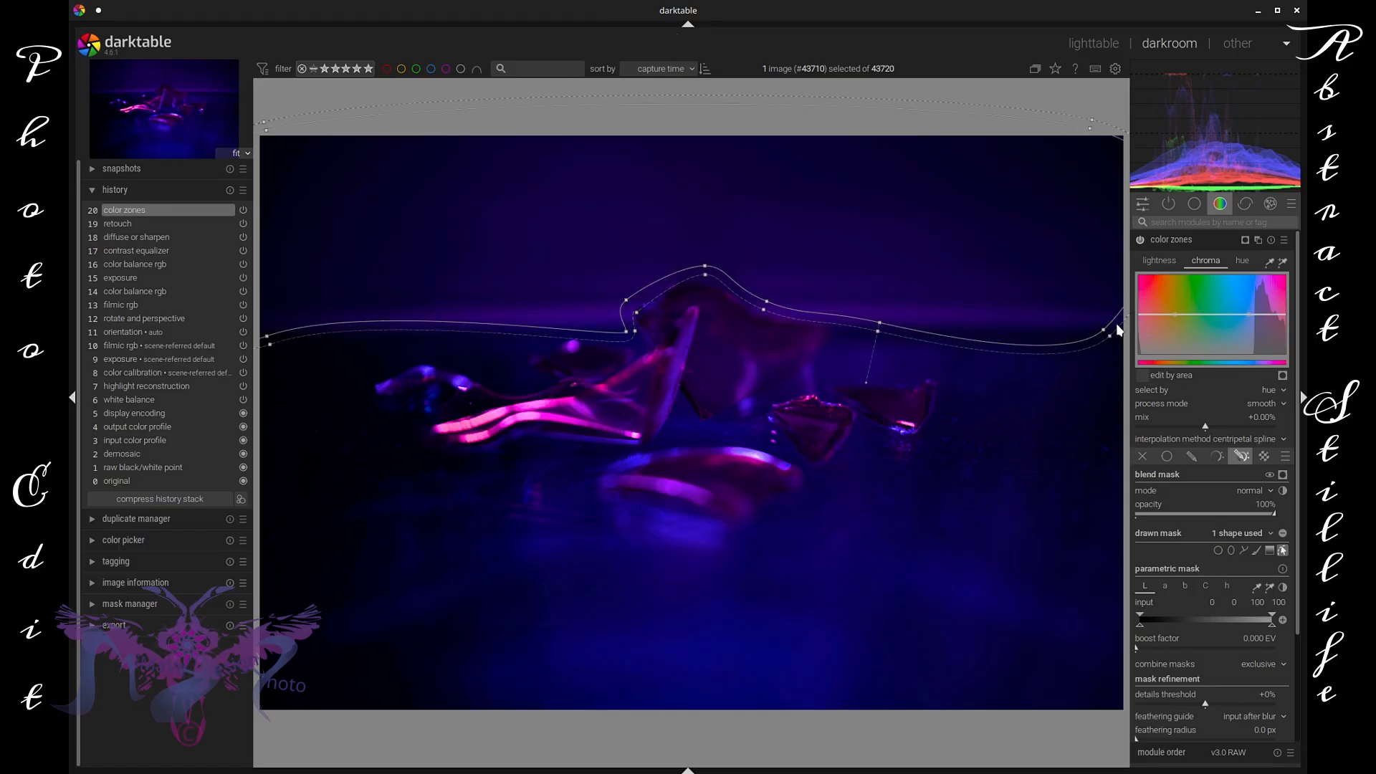
Darken the masked background on the color zones lightness curve, pulling the blue-purple range far down and the green range moderately down
left_click(1163, 261)
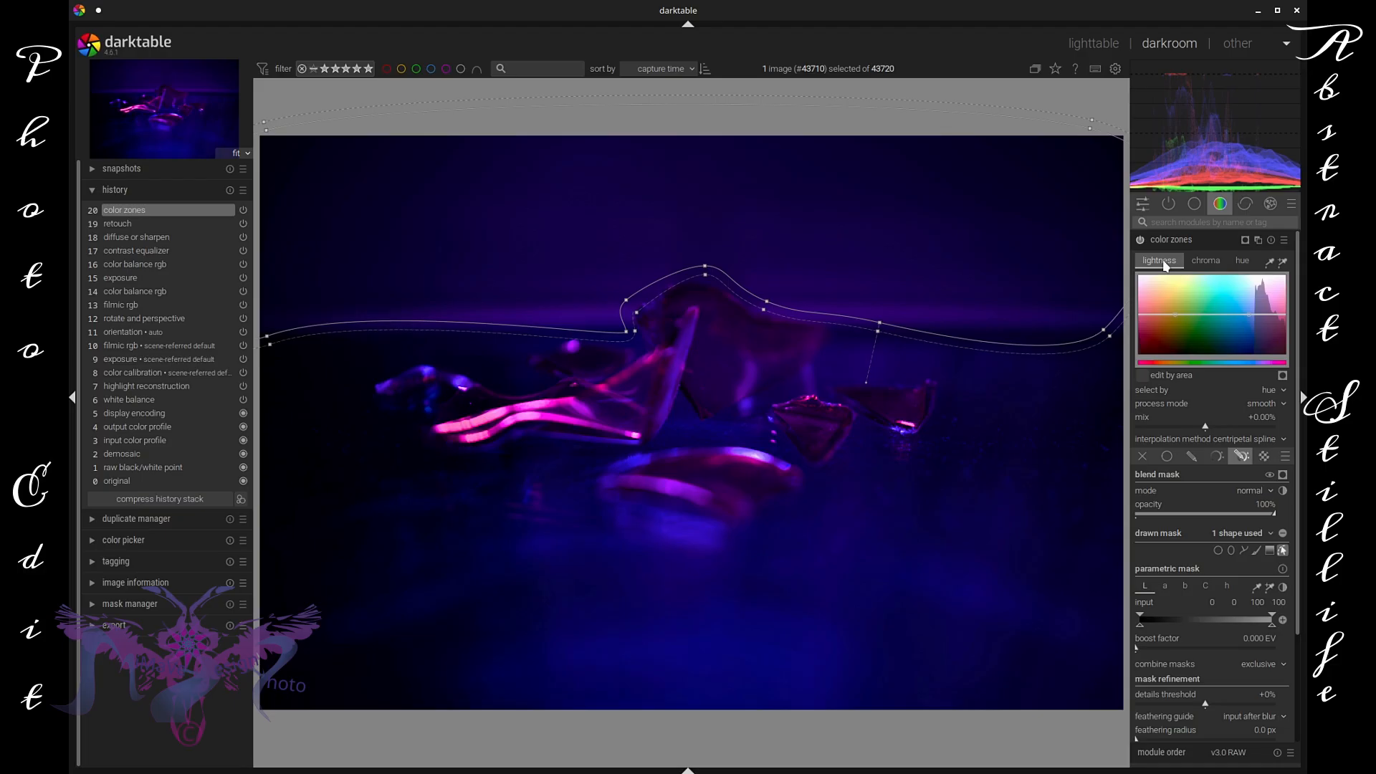
left_click(1242, 261)
left_click_drag(1248, 317, 1263, 349)
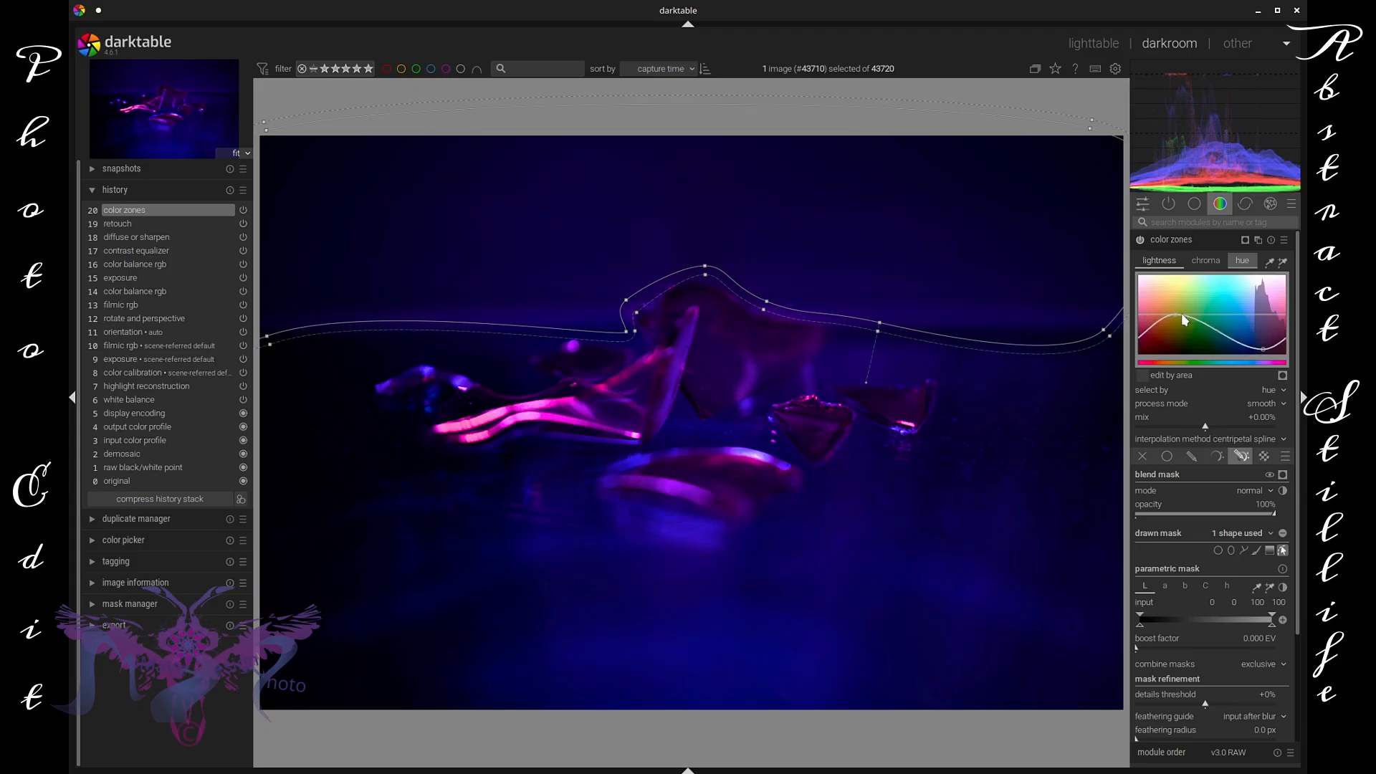
left_click_drag(1176, 317, 1182, 340)
left_click_drag(1266, 350, 1267, 354)
On the chroma curve, raise the blue-purple range slightly and lower the green range a little
left_click(1202, 261)
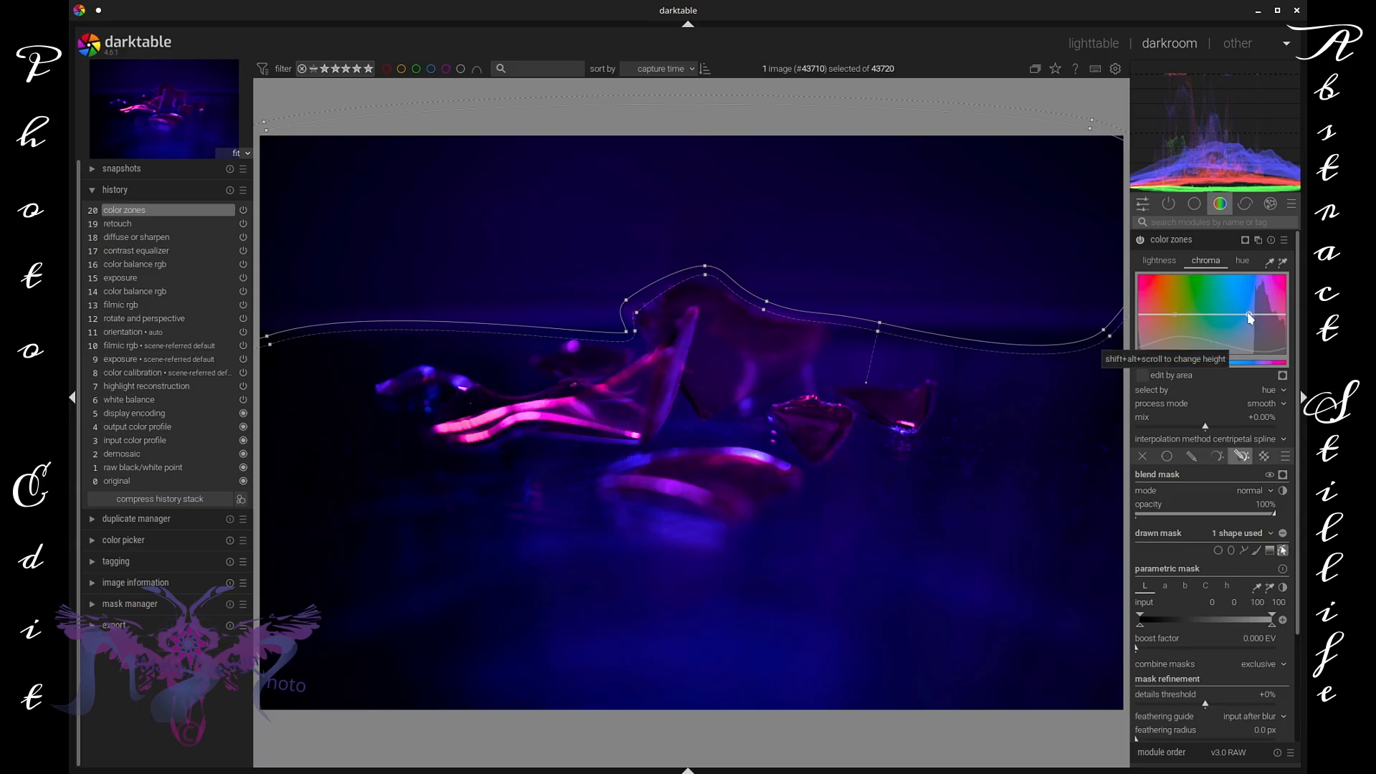
mouse_move(1247, 313)
left_mouse_down()
mouse_move(1254, 358)
mouse_move(1250, 307)
mouse_move(1235, 306)
mouse_move(1272, 306)
left_mouse_up()
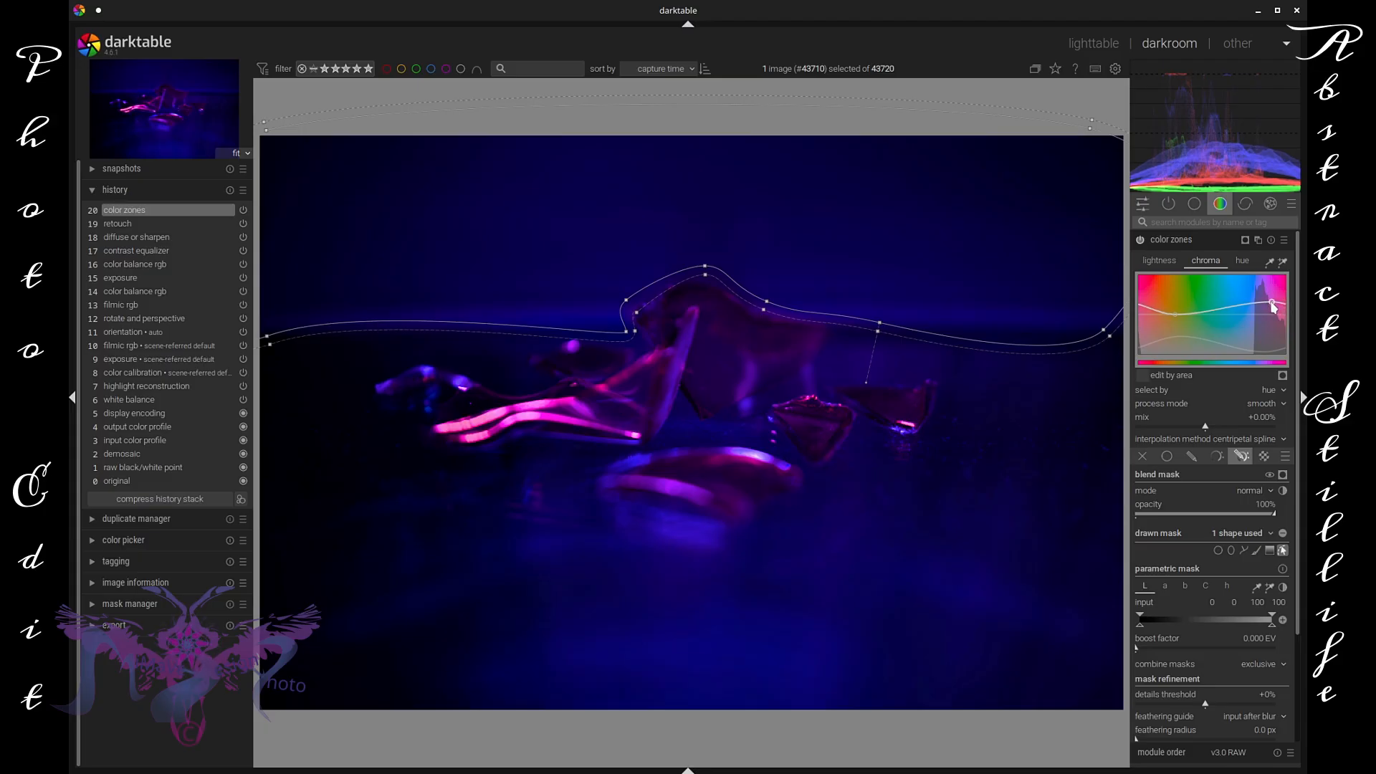
left_click_drag(1175, 316, 1185, 324)
Adjust the hue curve around the blue-purple range to shift the masked background from purple toward blue
left_click(1243, 263)
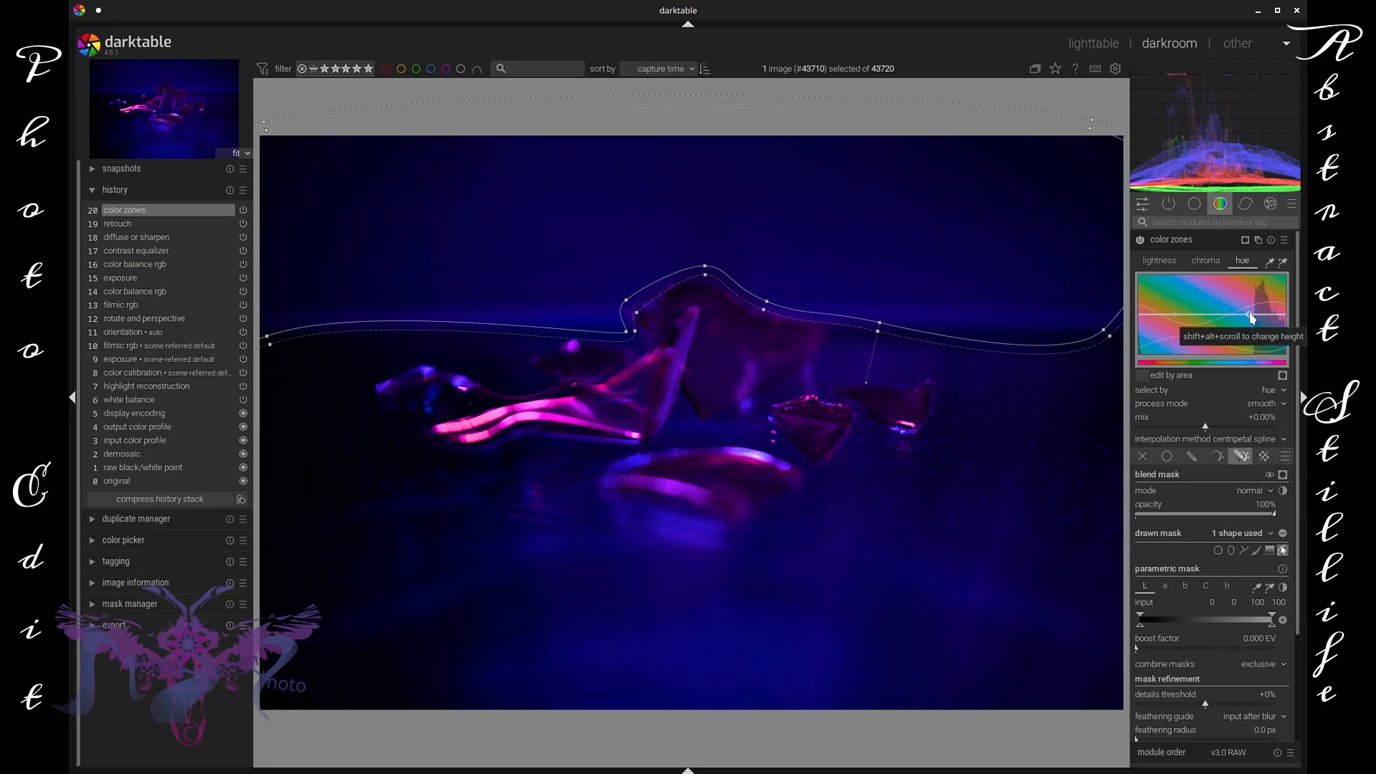
left_click_drag(1252, 315, 1267, 315)
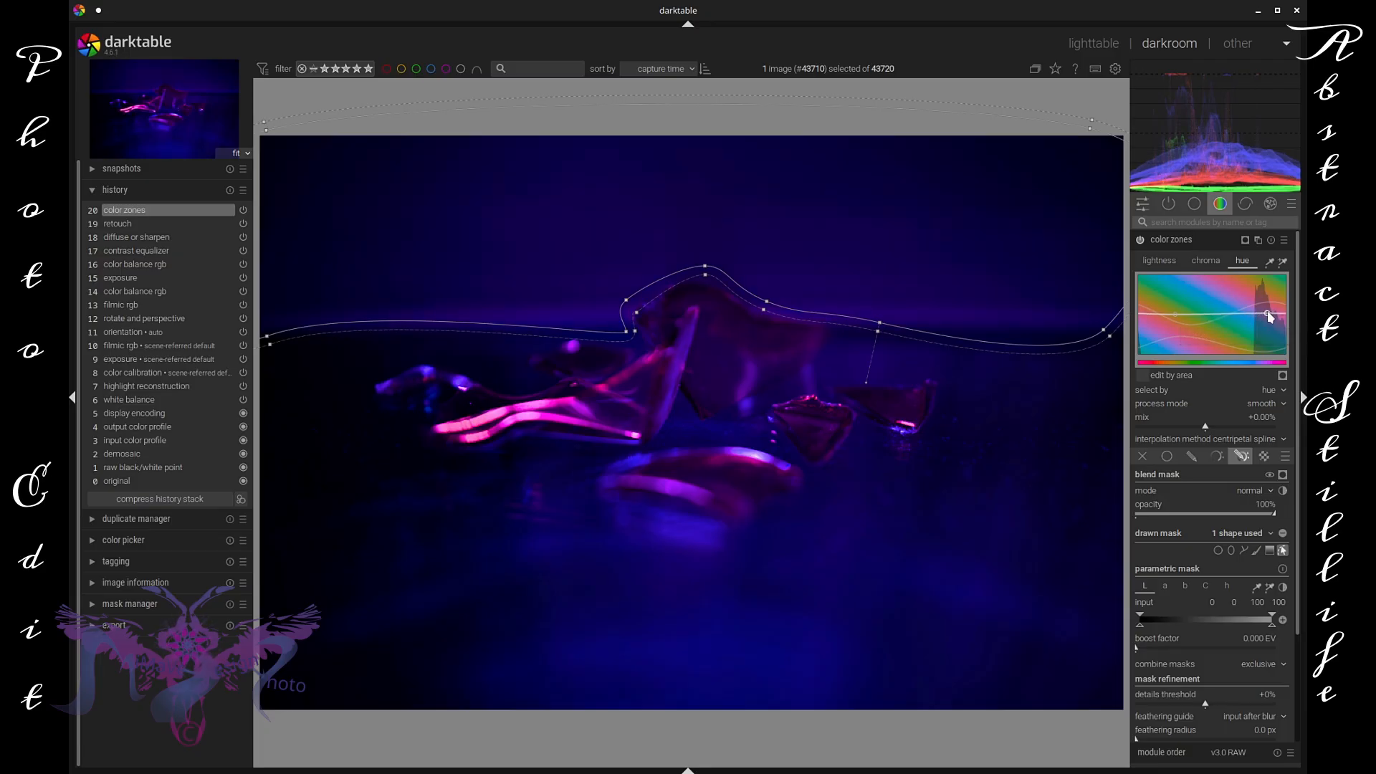
left_click_drag(1267, 313, 1286, 290)
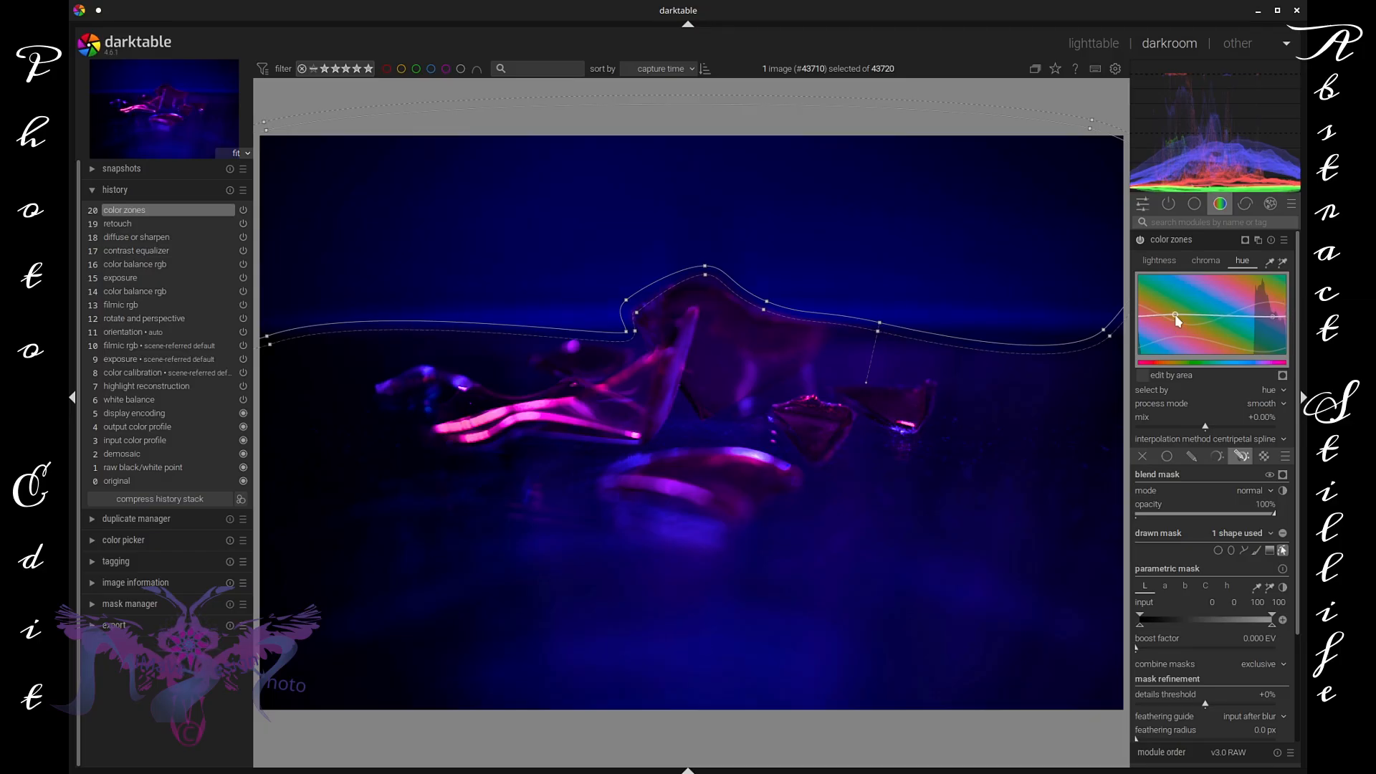
left_click_drag(1175, 313, 1253, 305)
left_click_drag(1252, 306, 1257, 300)
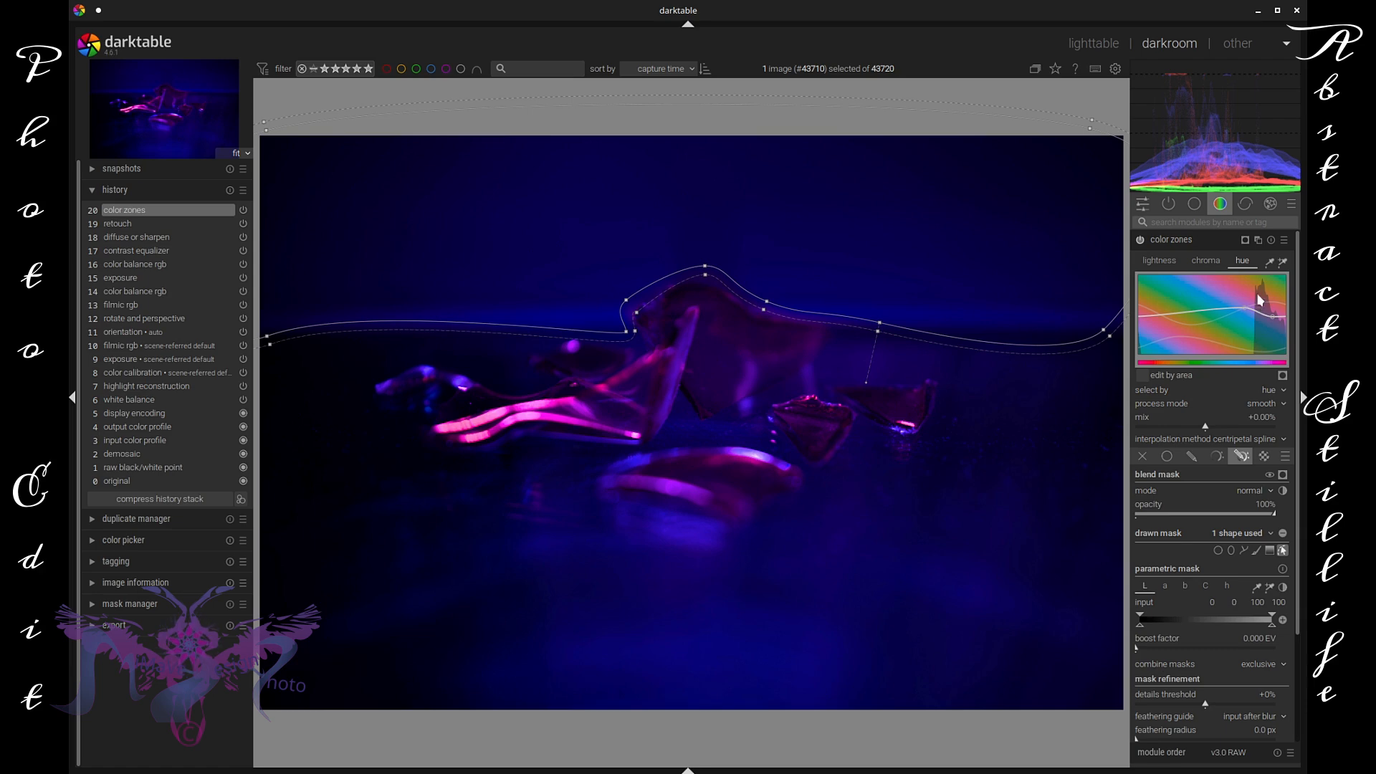
Refine the color zones lightness curve for the masked background, raising the green-cyan range and shifting the blue-purple low point slightly toward blue
left_click(1229, 237)
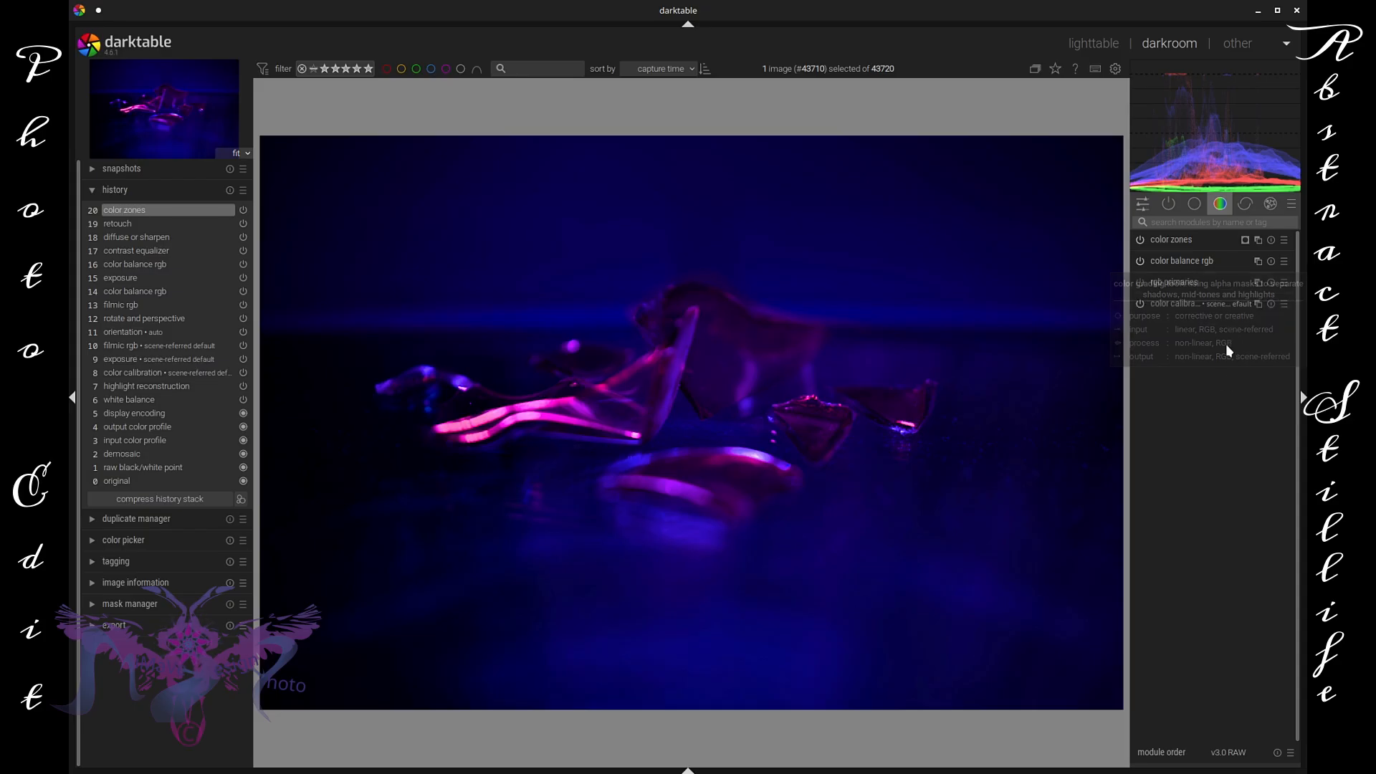
left_click(1213, 236)
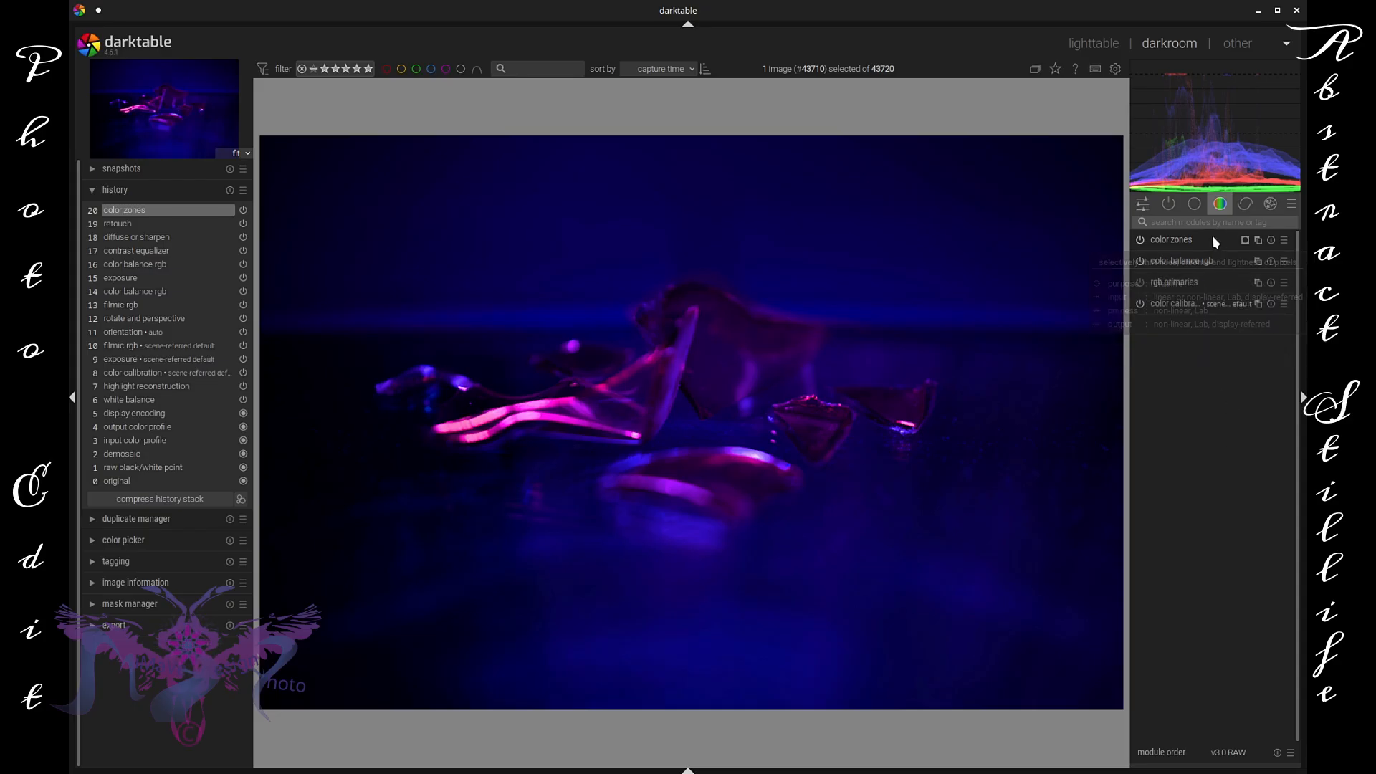
left_click(1181, 260)
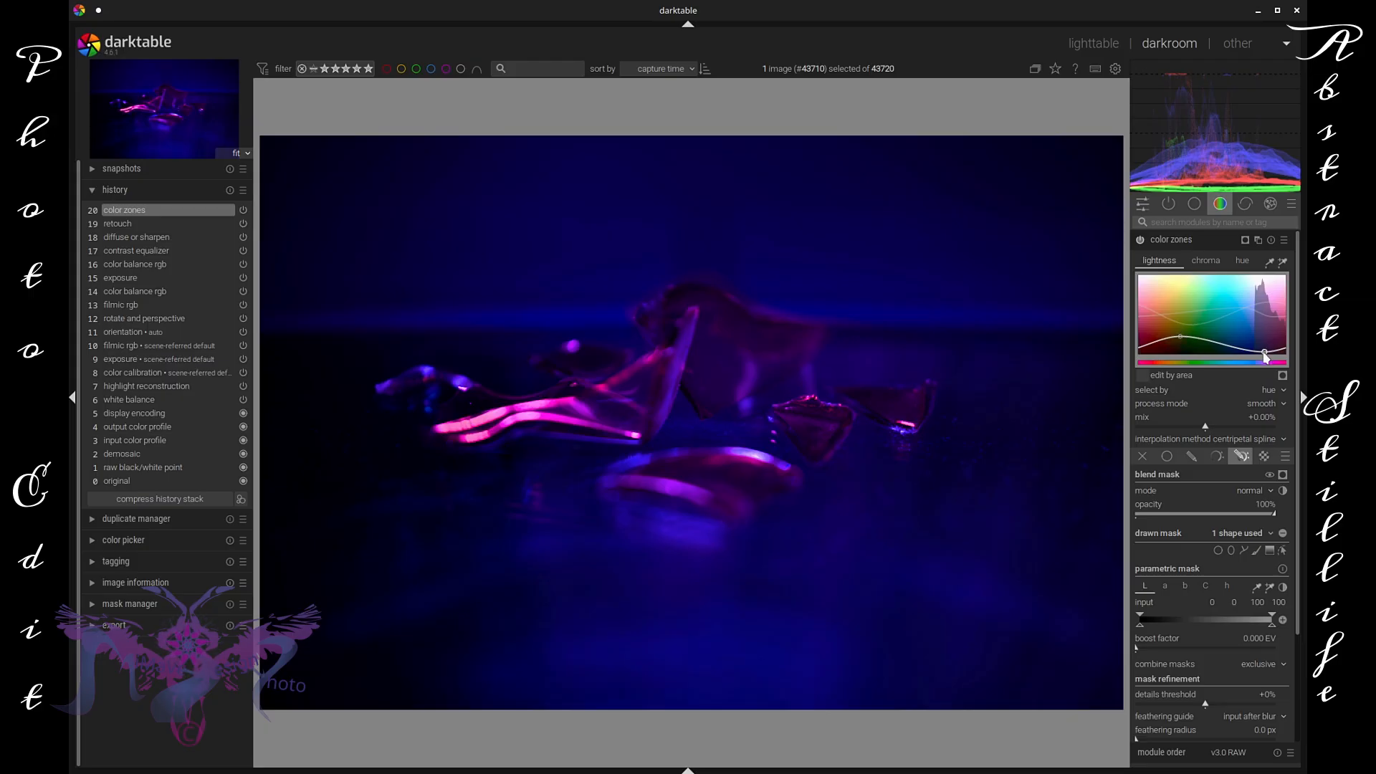
left_click_drag(1266, 356, 1202, 331)
left_click(1214, 238)
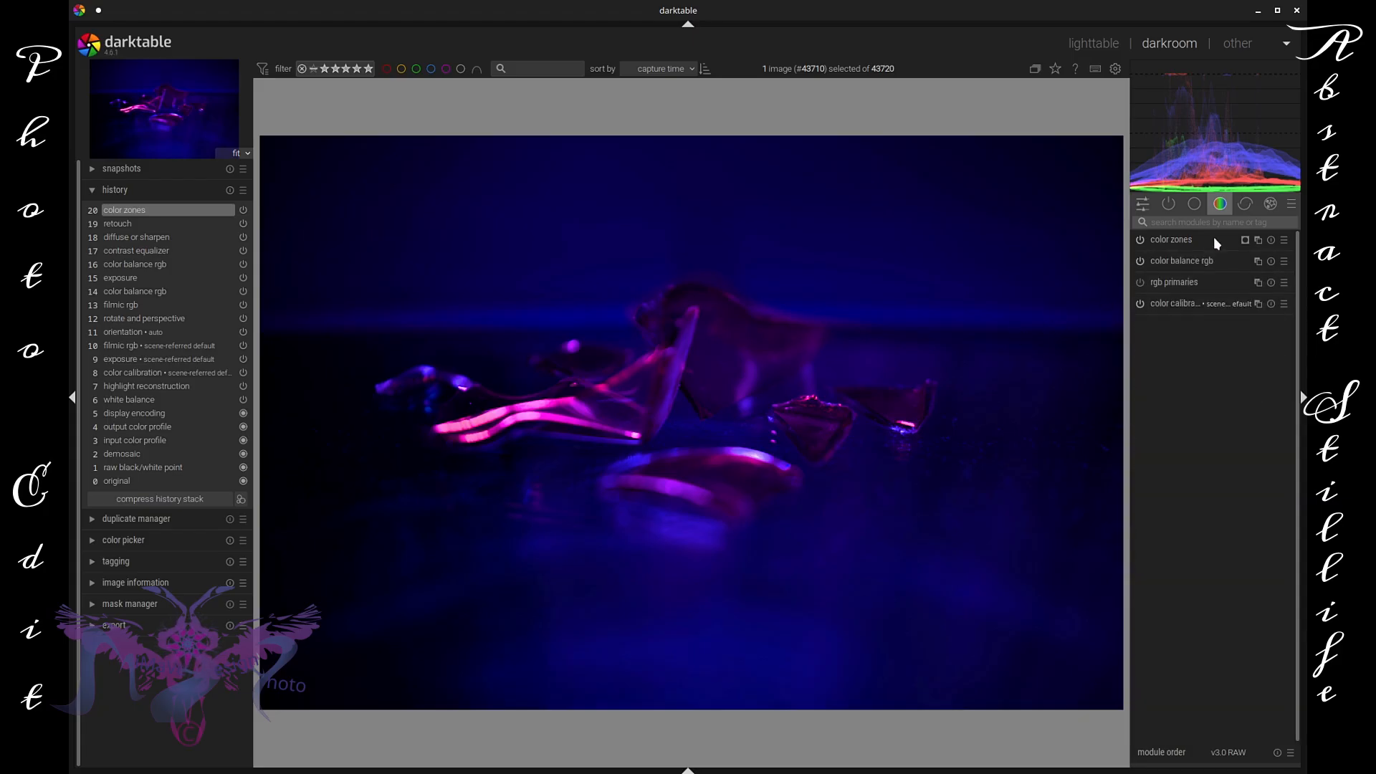
Switch color zones off and on again to compare the background before and after the adjustment
left_click(1140, 241)
left_click(1140, 241)
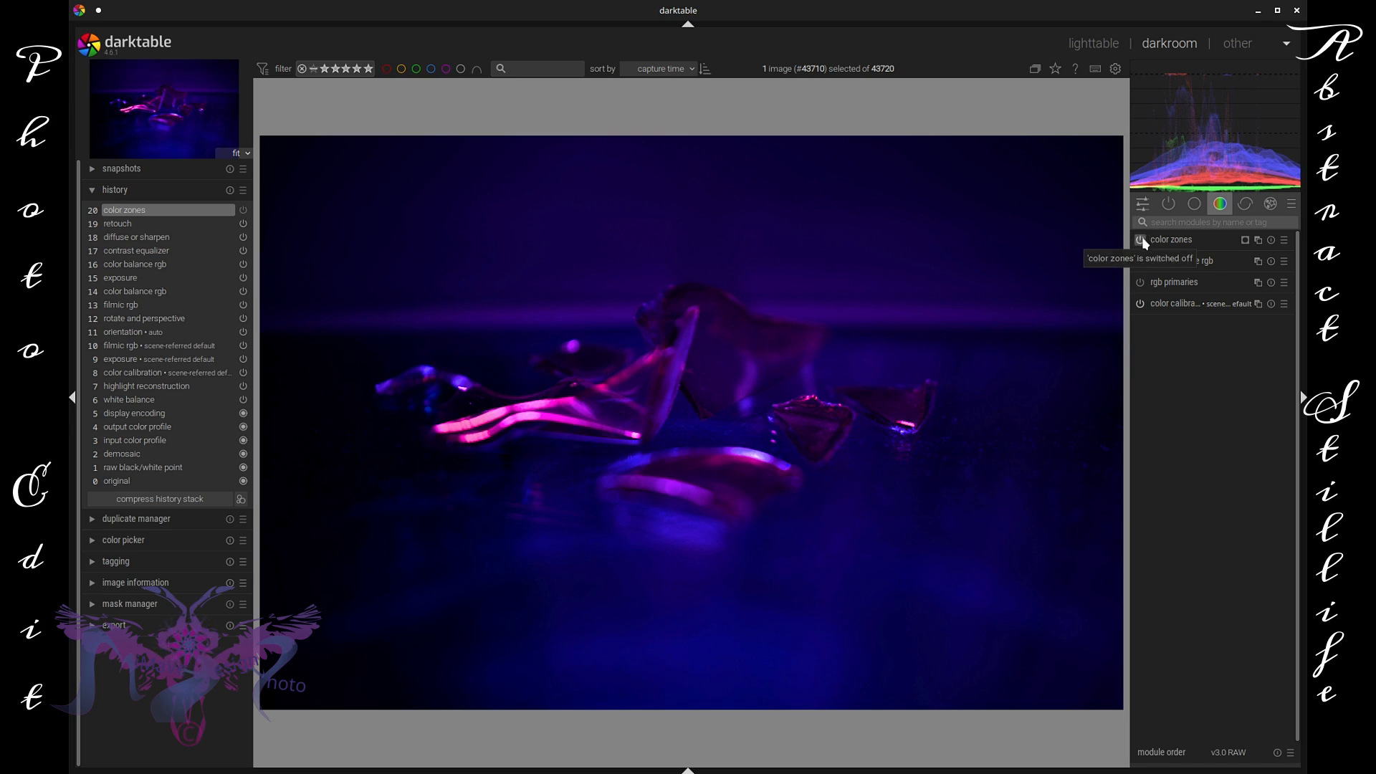
left_click(1140, 239)
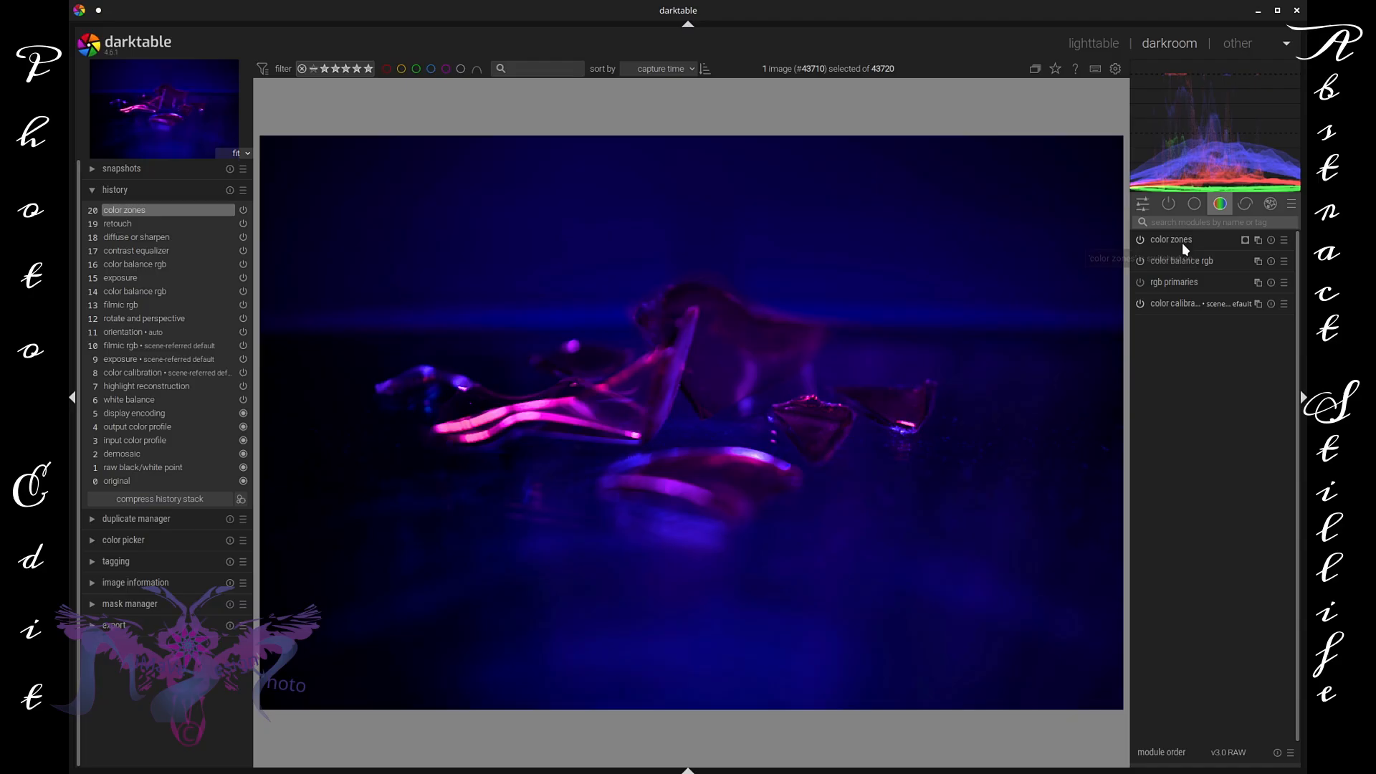
Display the color zones blend mask over the image to check the covered background area, and hide it again
left_click(1208, 242)
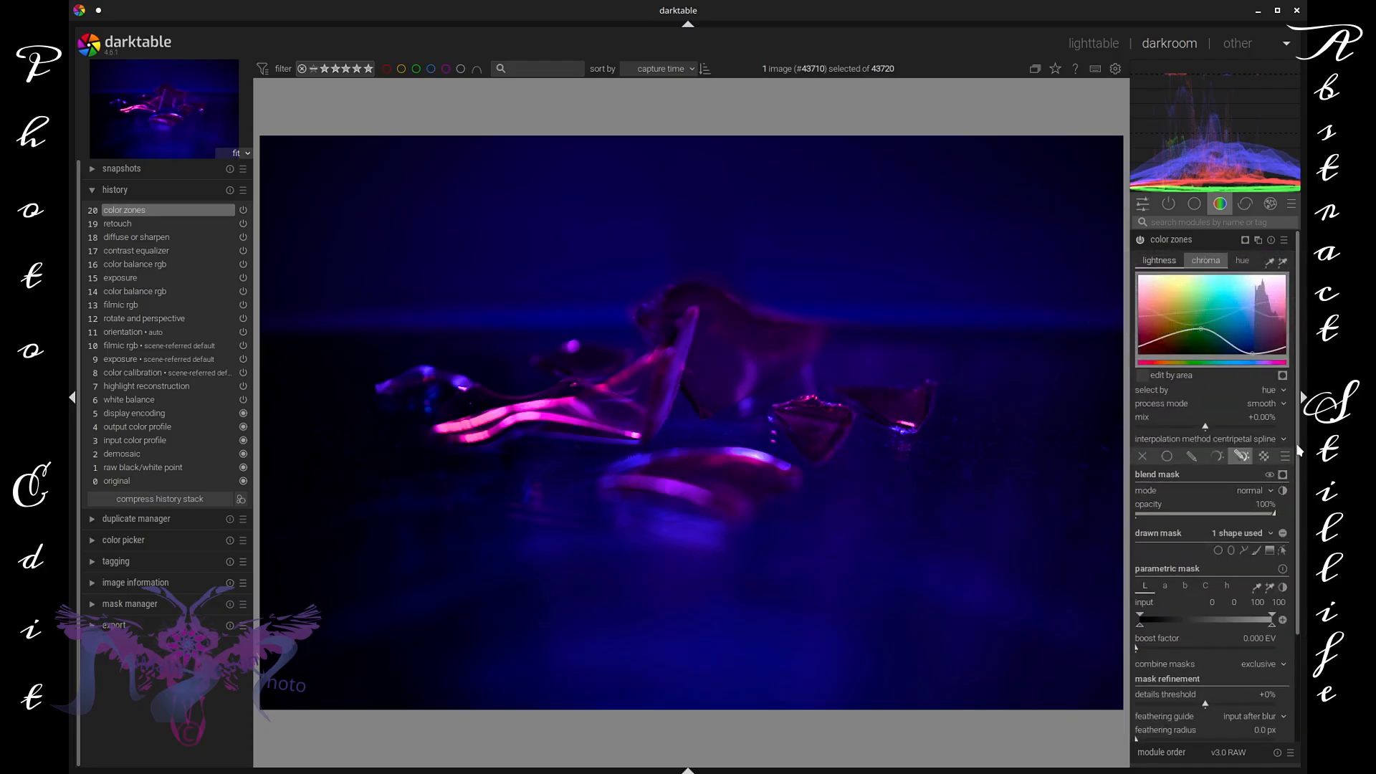
left_click_drag(1295, 475, 1305, 523)
scroll(1283, 408, "down", 1)
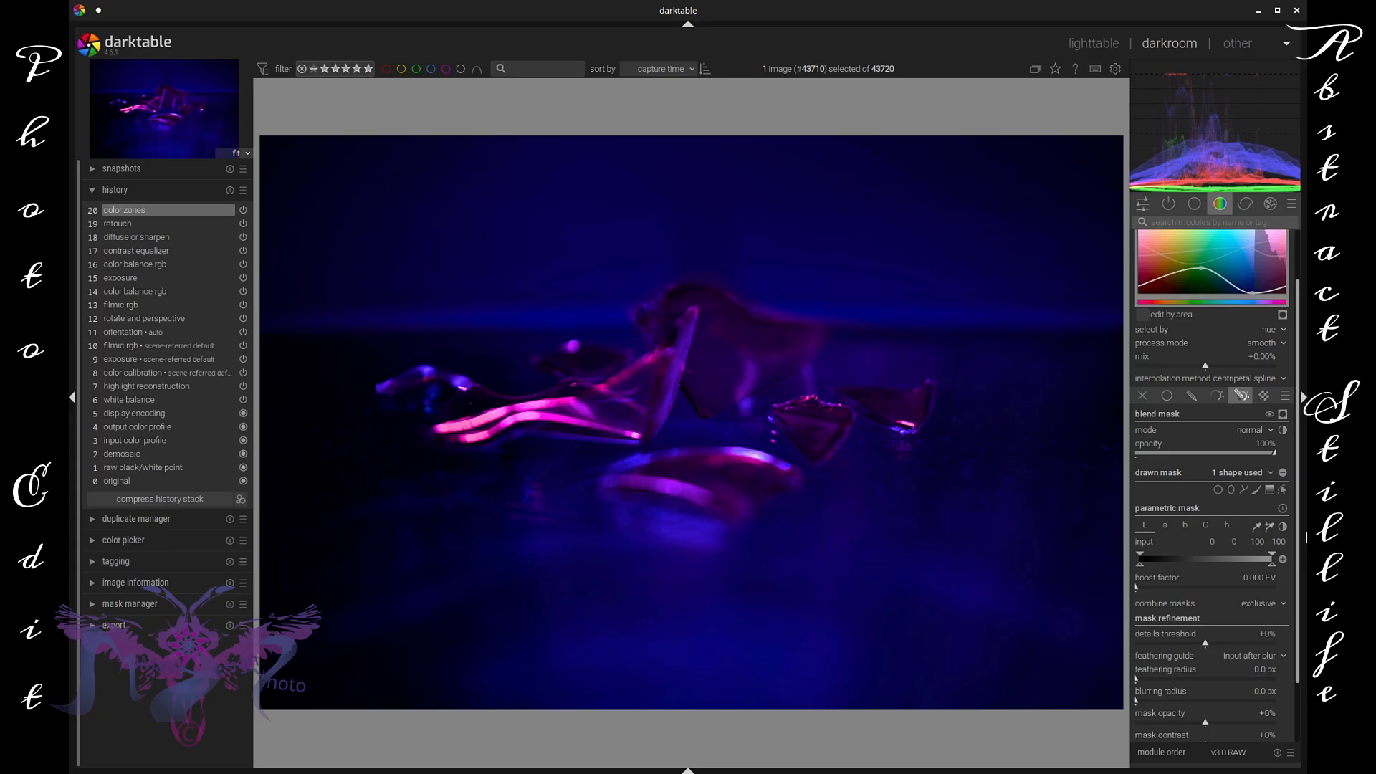
left_click(1282, 414)
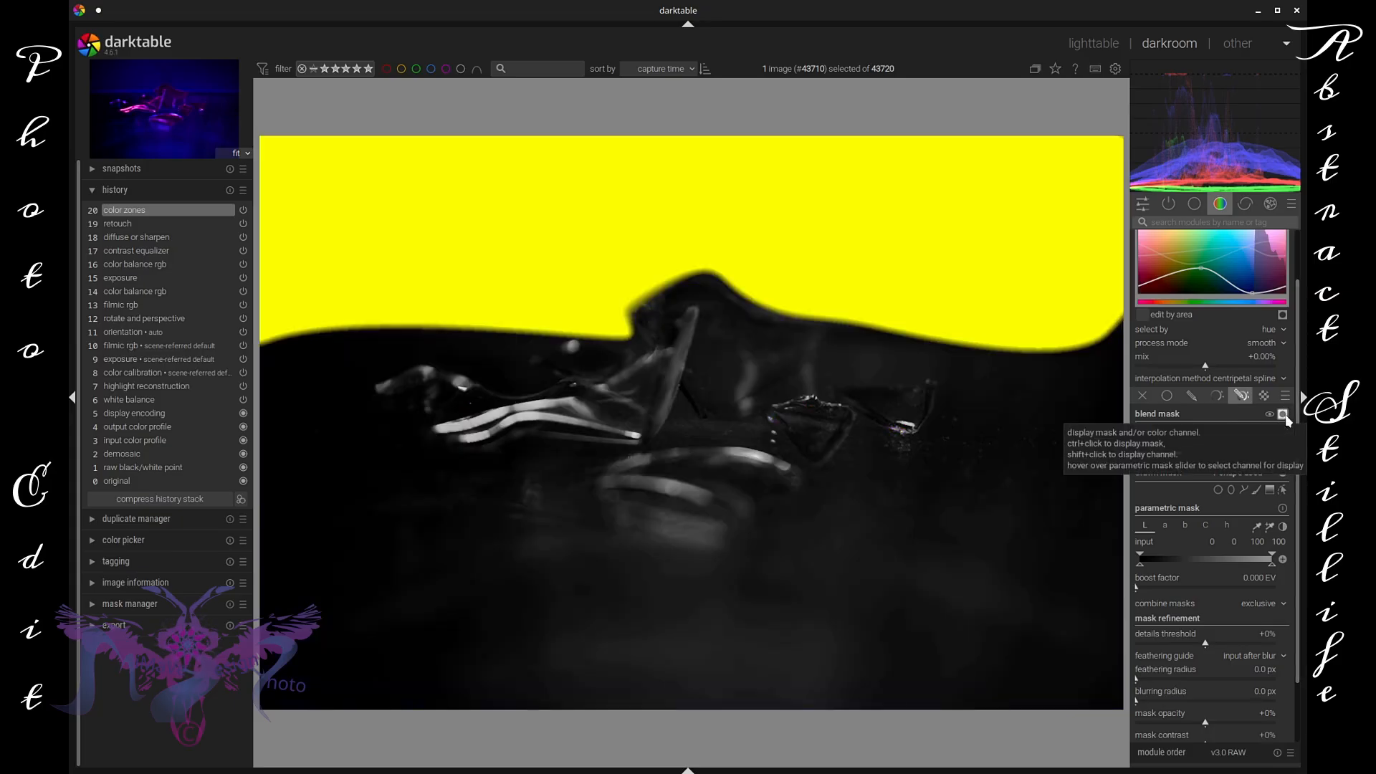
left_click(1282, 414)
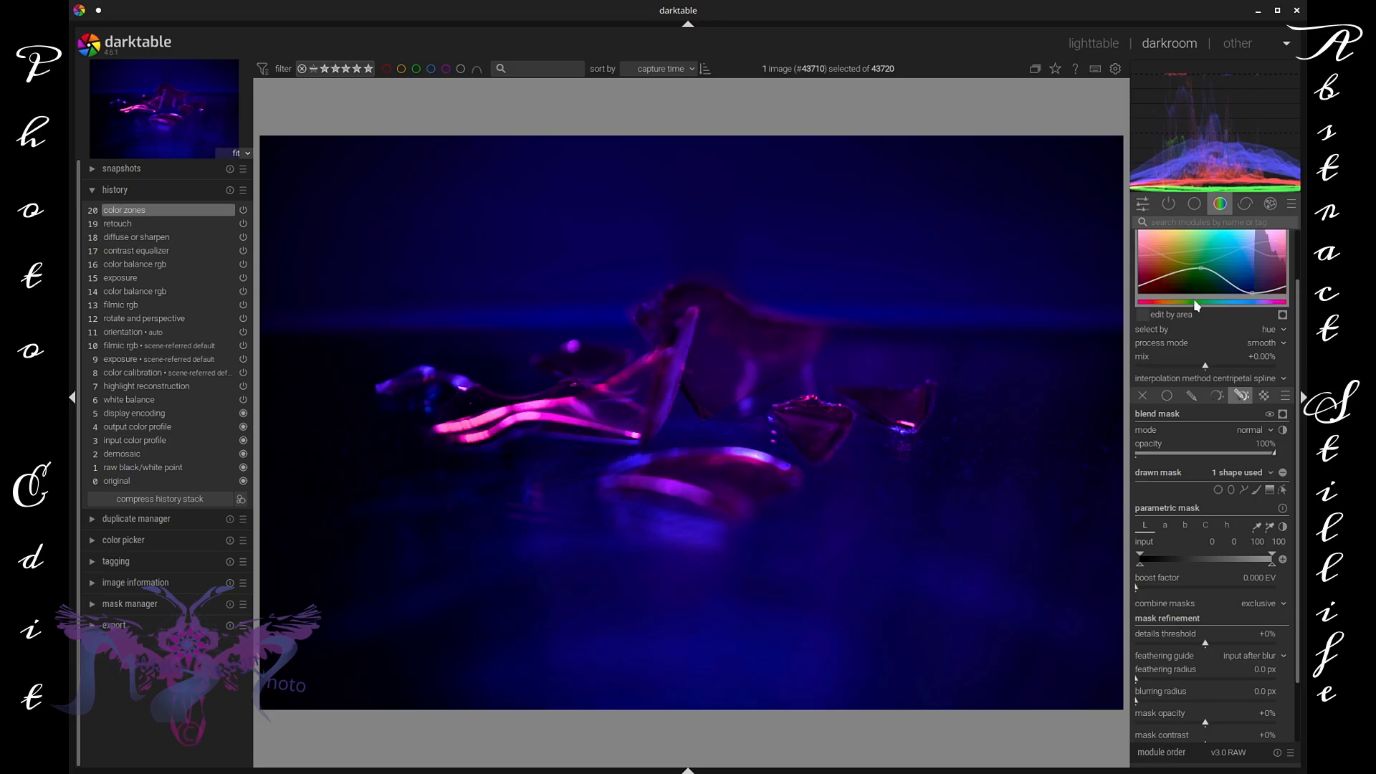
Add vignetting to the image, widening its shape to a width/height ratio of 1.340 and setting the fall-off start to 68.81%
left_click(1271, 204)
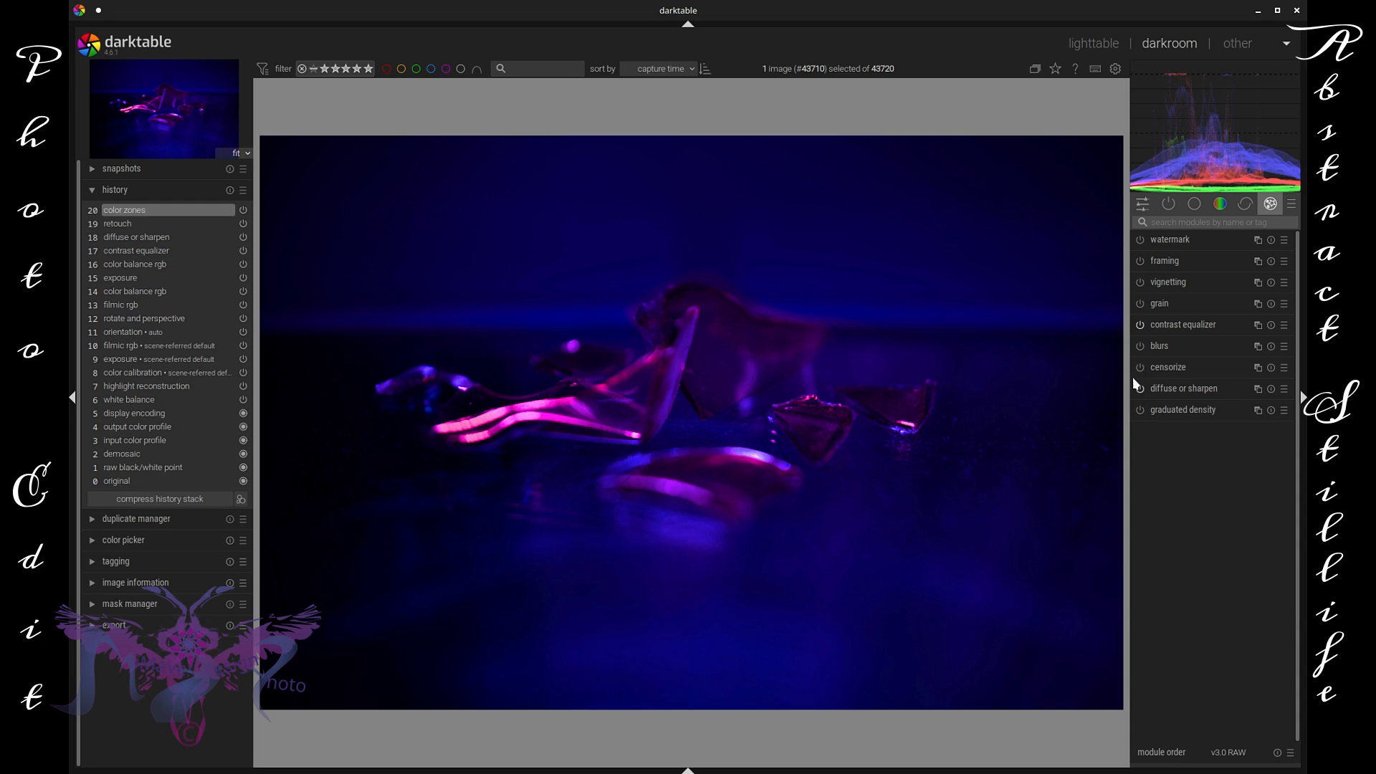
left_click(1198, 281)
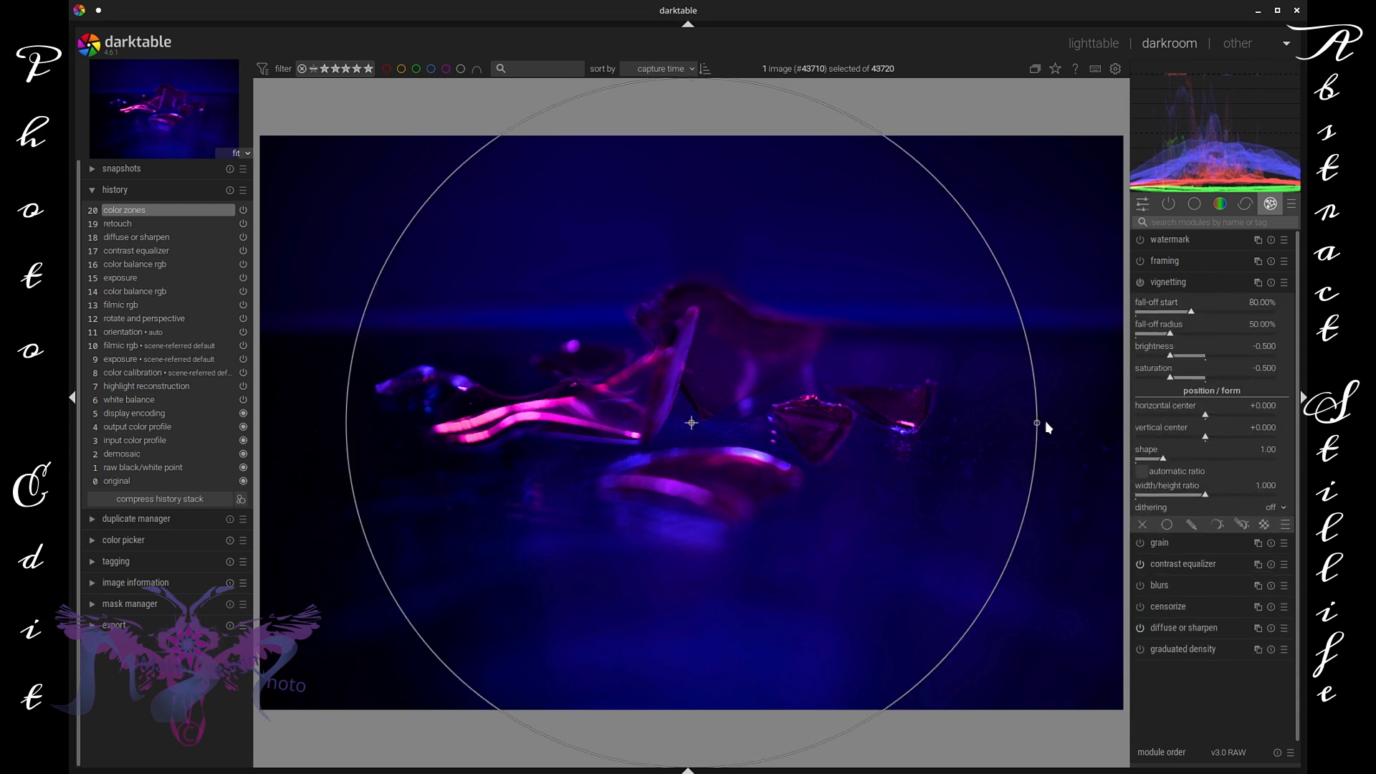
left_click_drag(1035, 423, 1152, 423)
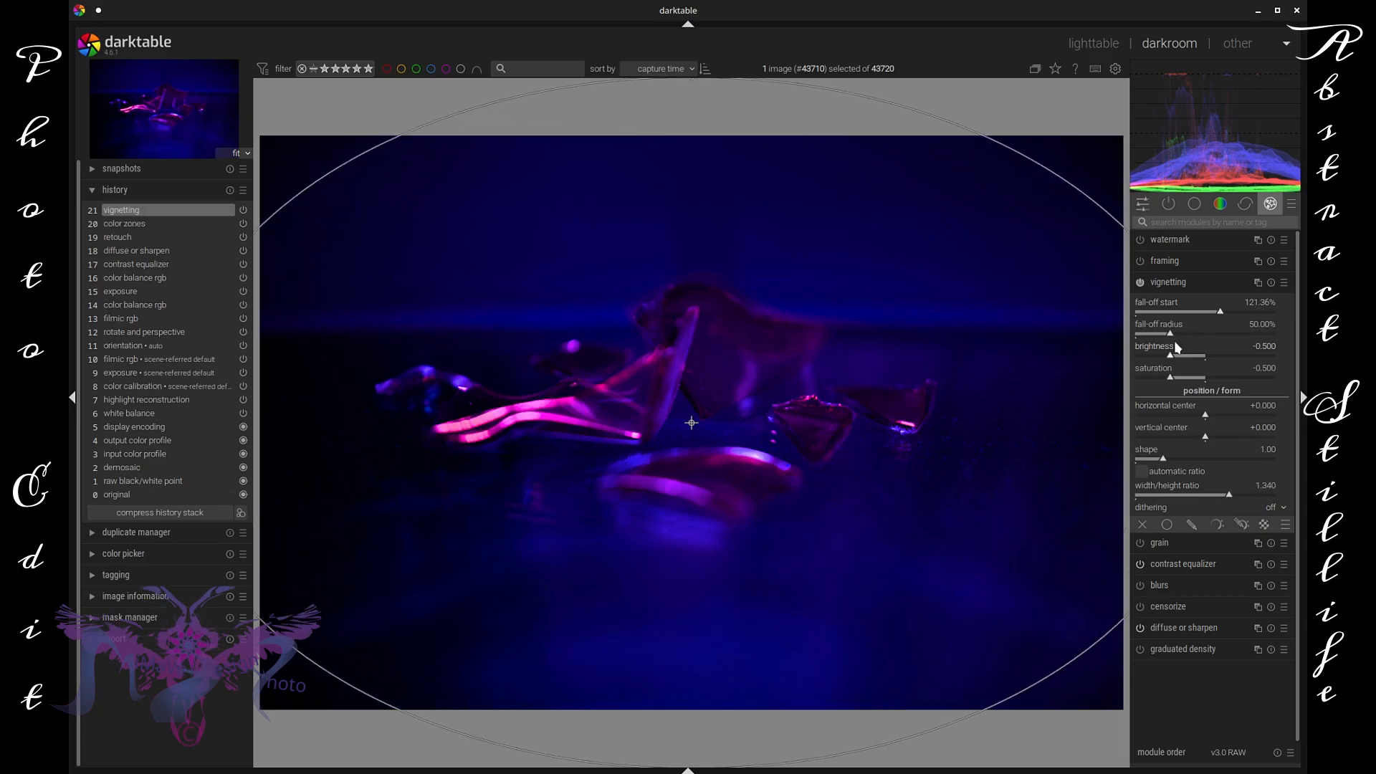
left_click_drag(1216, 313, 1183, 320)
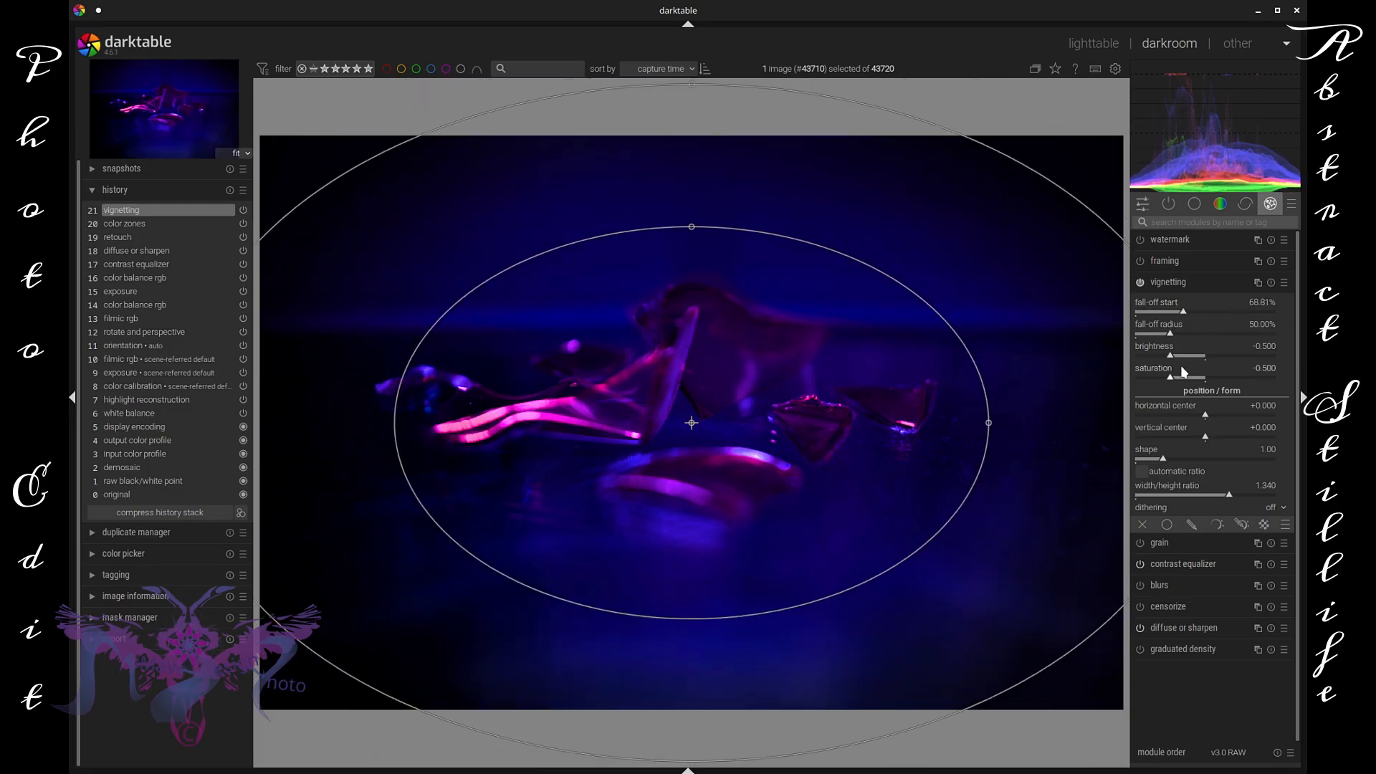
Set the vignette's saturation to +0.899, brightness to -0.569 and fall-off radius to 48.62%
left_click_drag(1175, 375, 1274, 387)
mouse_move(1173, 355)
left_mouse_down()
mouse_move(1115, 351)
mouse_move(1228, 360)
mouse_move(1164, 360)
mouse_move(1190, 334)
mouse_move(1174, 338)
left_mouse_up()
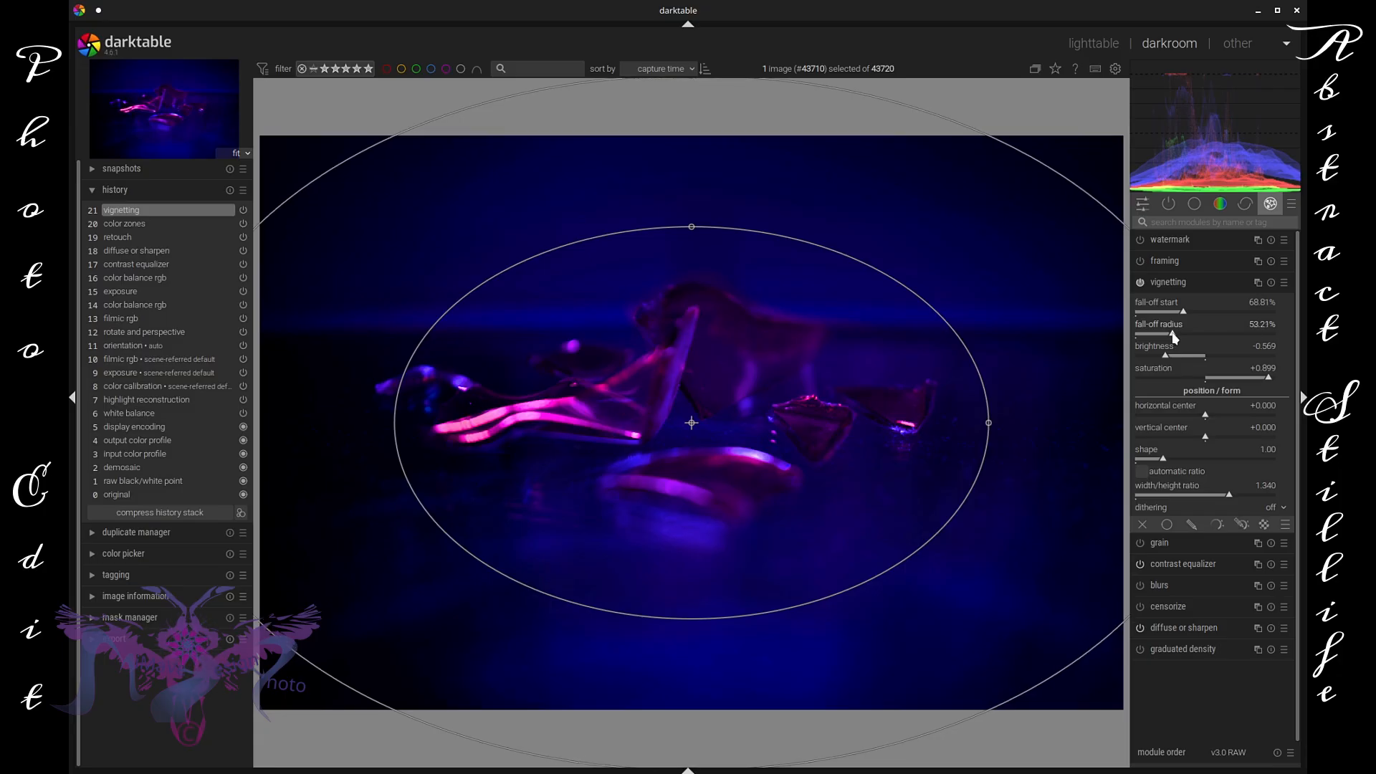
left_click_drag(1173, 337, 1170, 337)
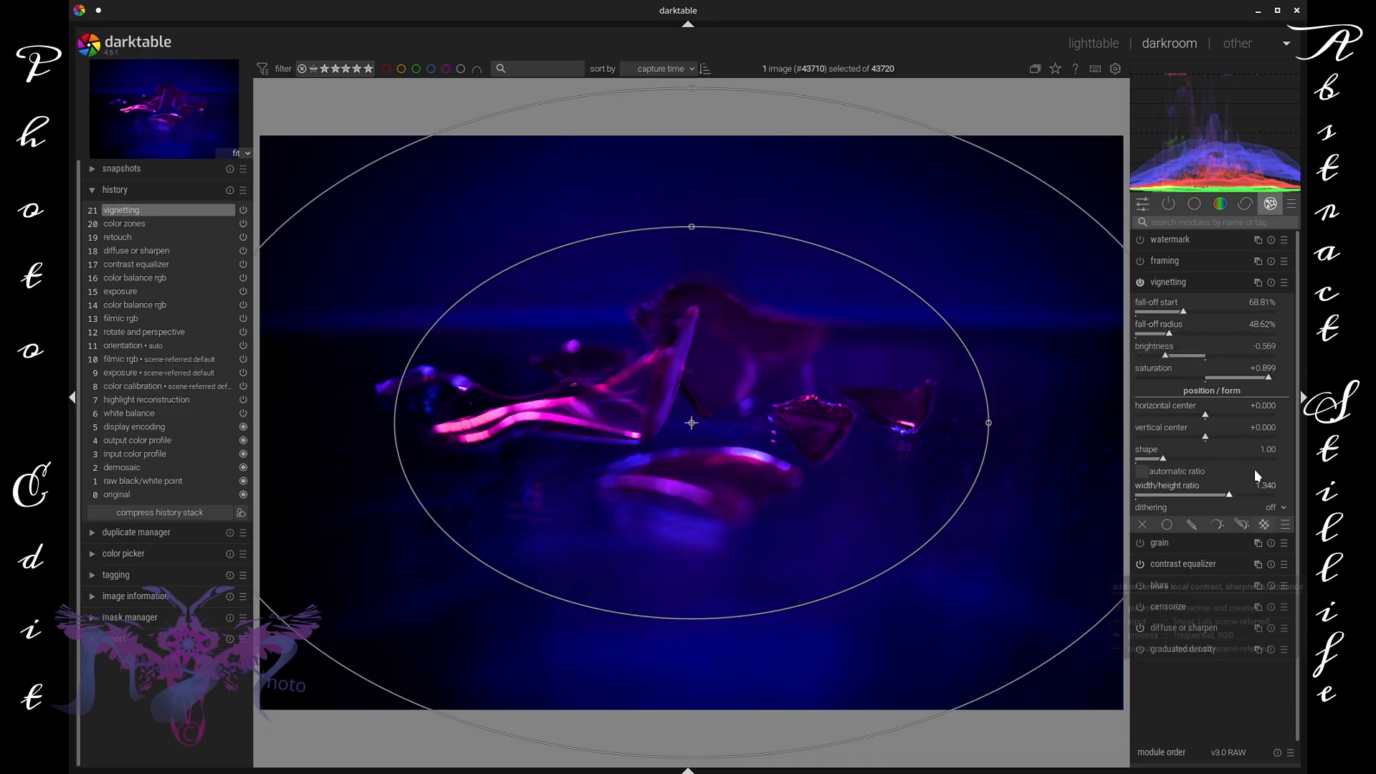
Create a new vignetting instance and enlarge its shape to a width/height ratio of 1.338 with a fall-off start of 121.66%
left_click(1257, 282)
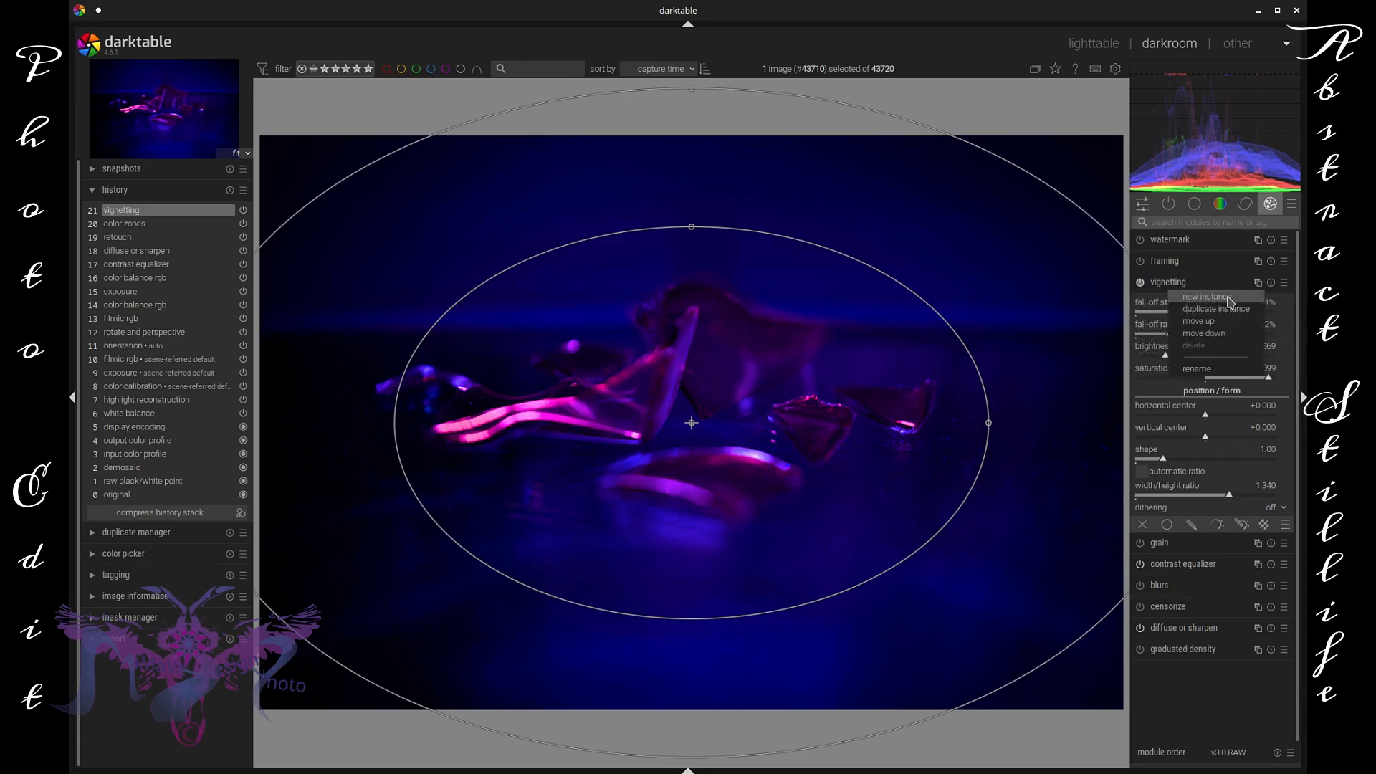
left_click(1227, 297)
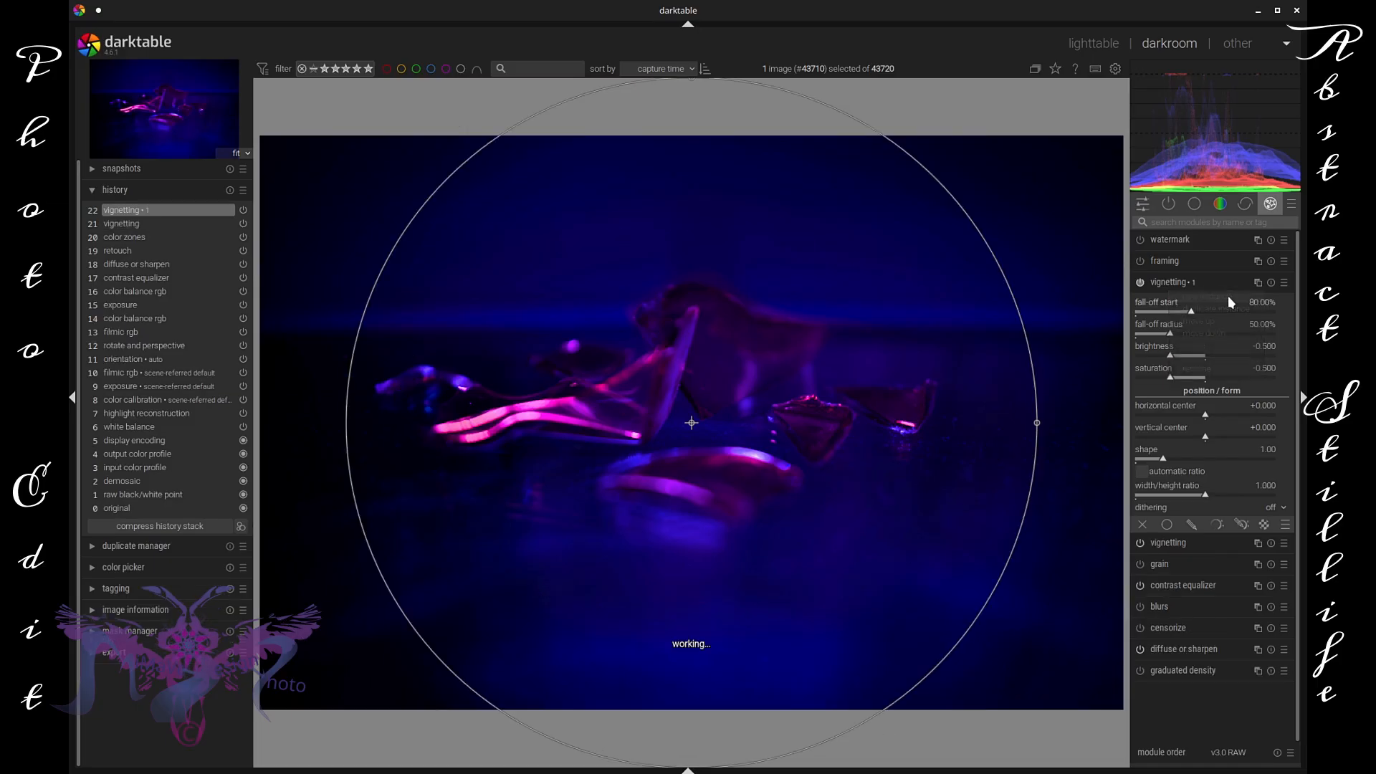
left_click_drag(1036, 423, 1211, 447)
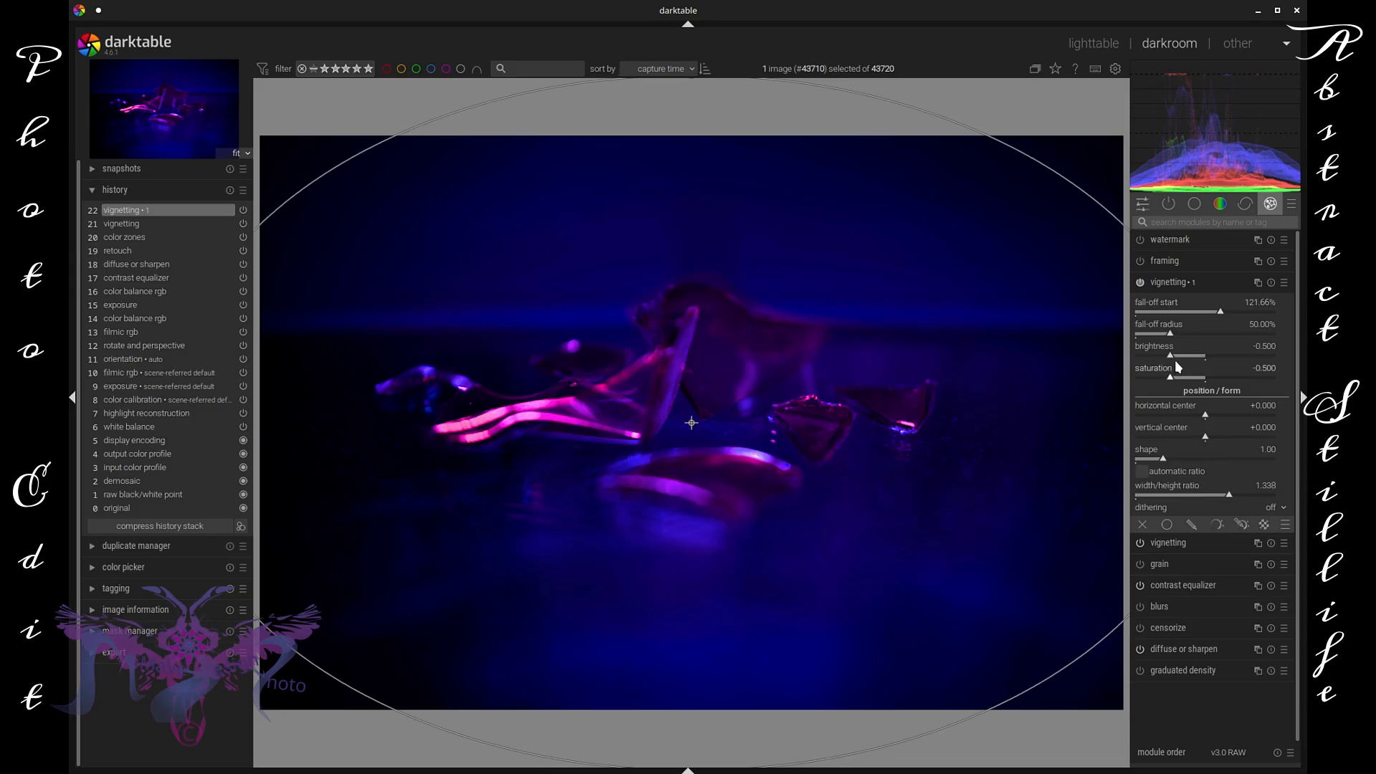
Set the second vignette's saturation to +1.000, brightness to +0.028, fall-off radius to 135.78% and fall-off start to 122.94%
left_click_drag(1175, 357, 1301, 377)
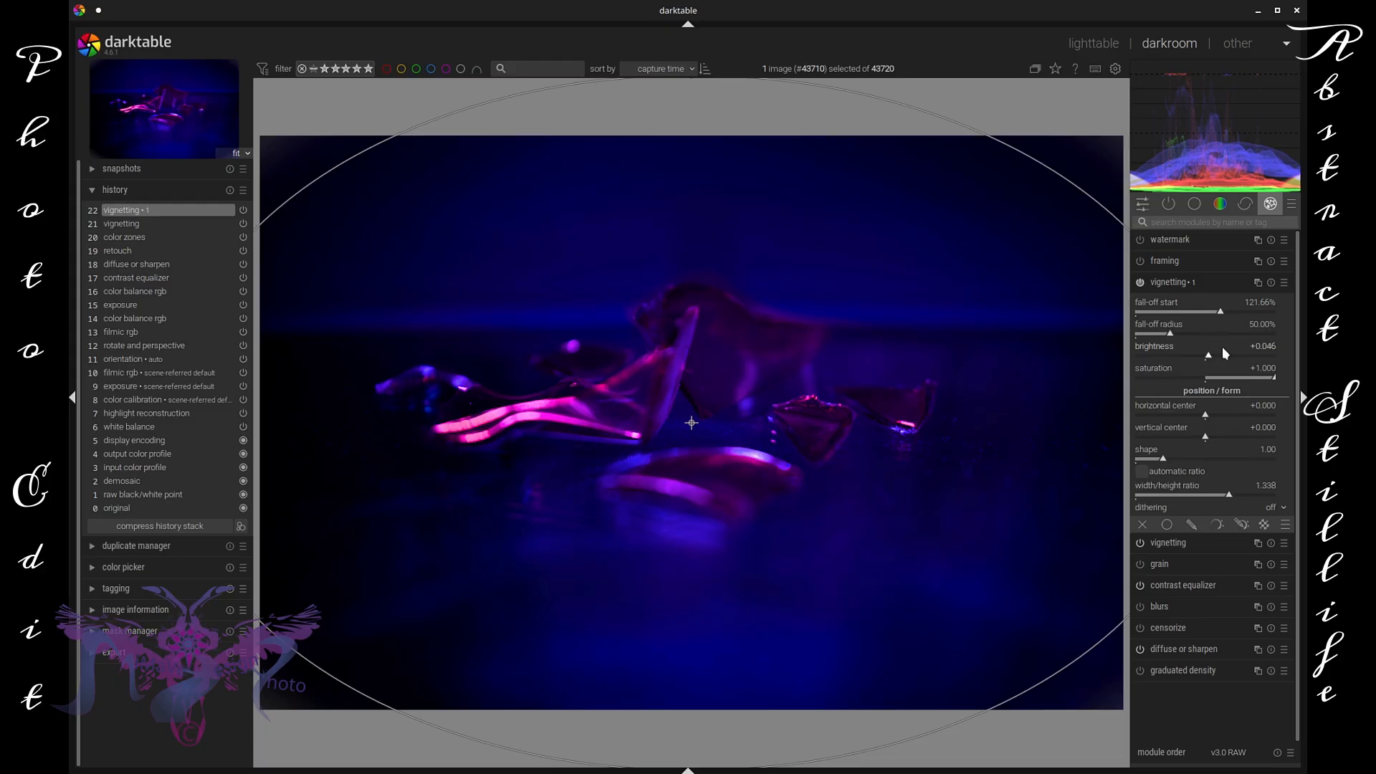
left_click_drag(1188, 324, 1216, 358)
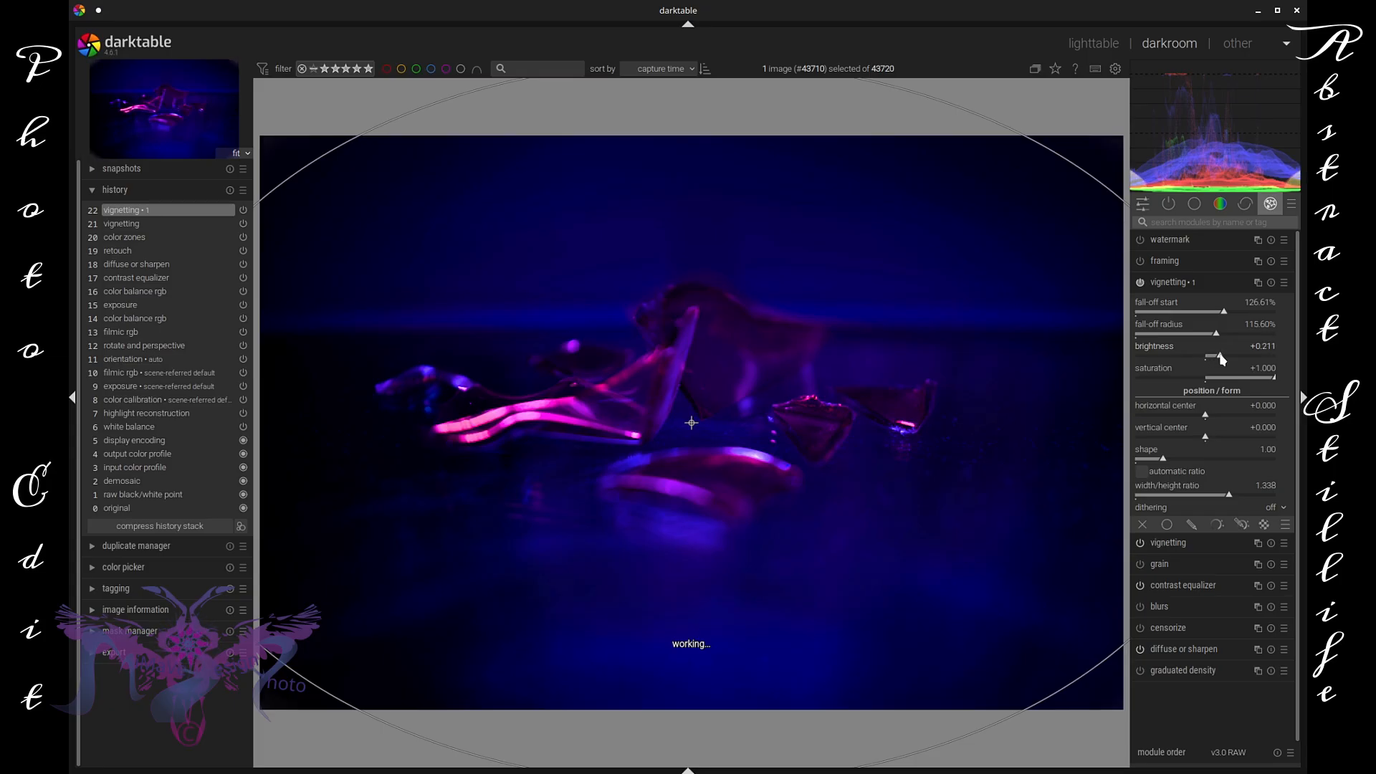
left_click_drag(1215, 358, 1219, 315)
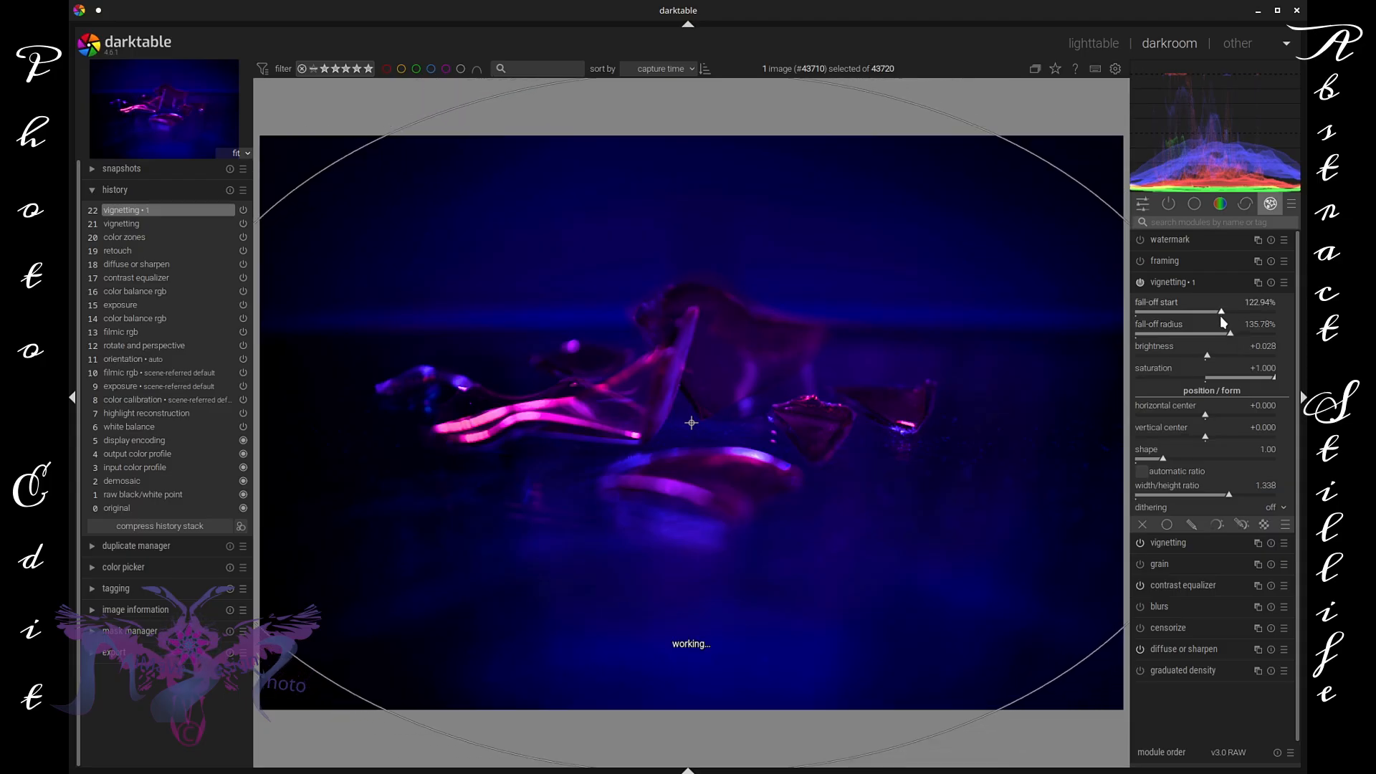
left_click(1227, 284)
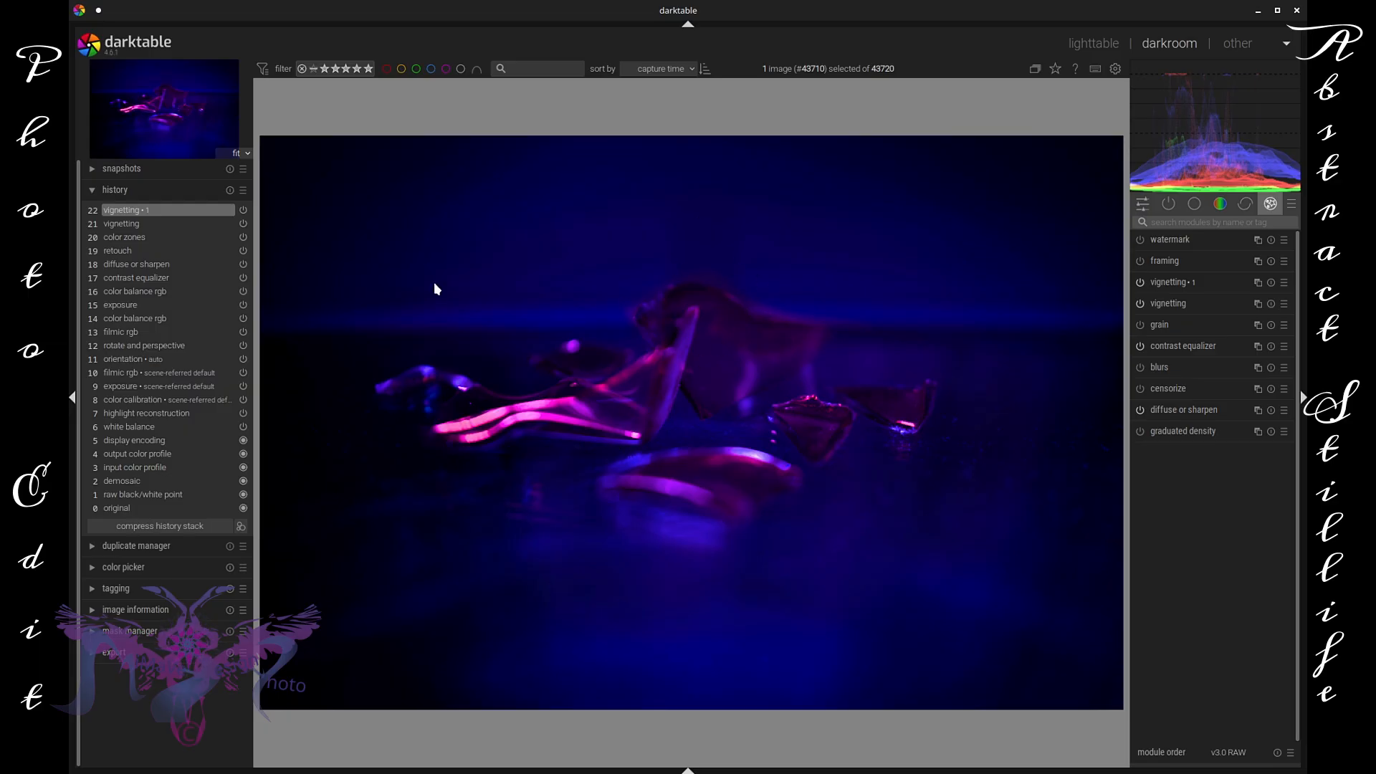
Compare the image at the initial orientation history state with the final vignetting state, and return to the final edit
left_click(152, 359)
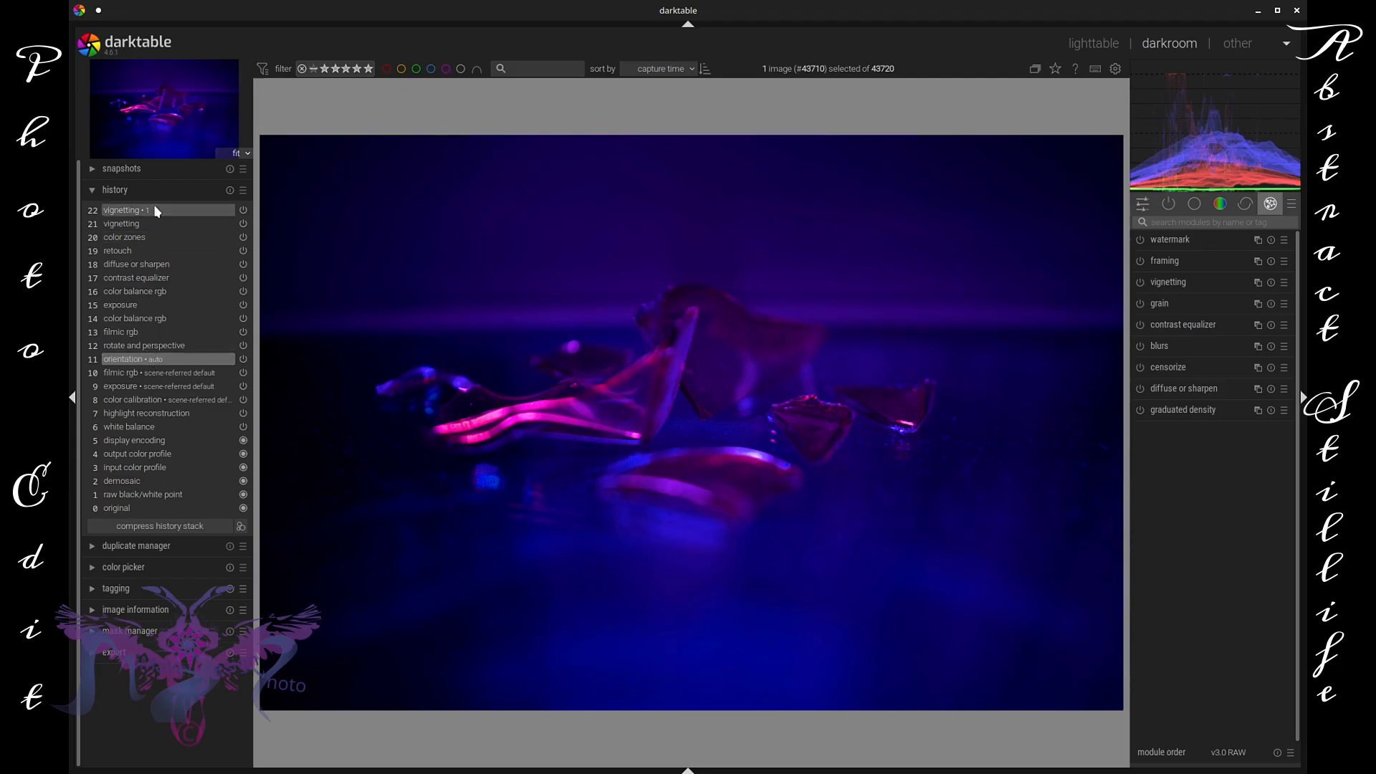
mouse_move(152, 210)
left_click(182, 210)
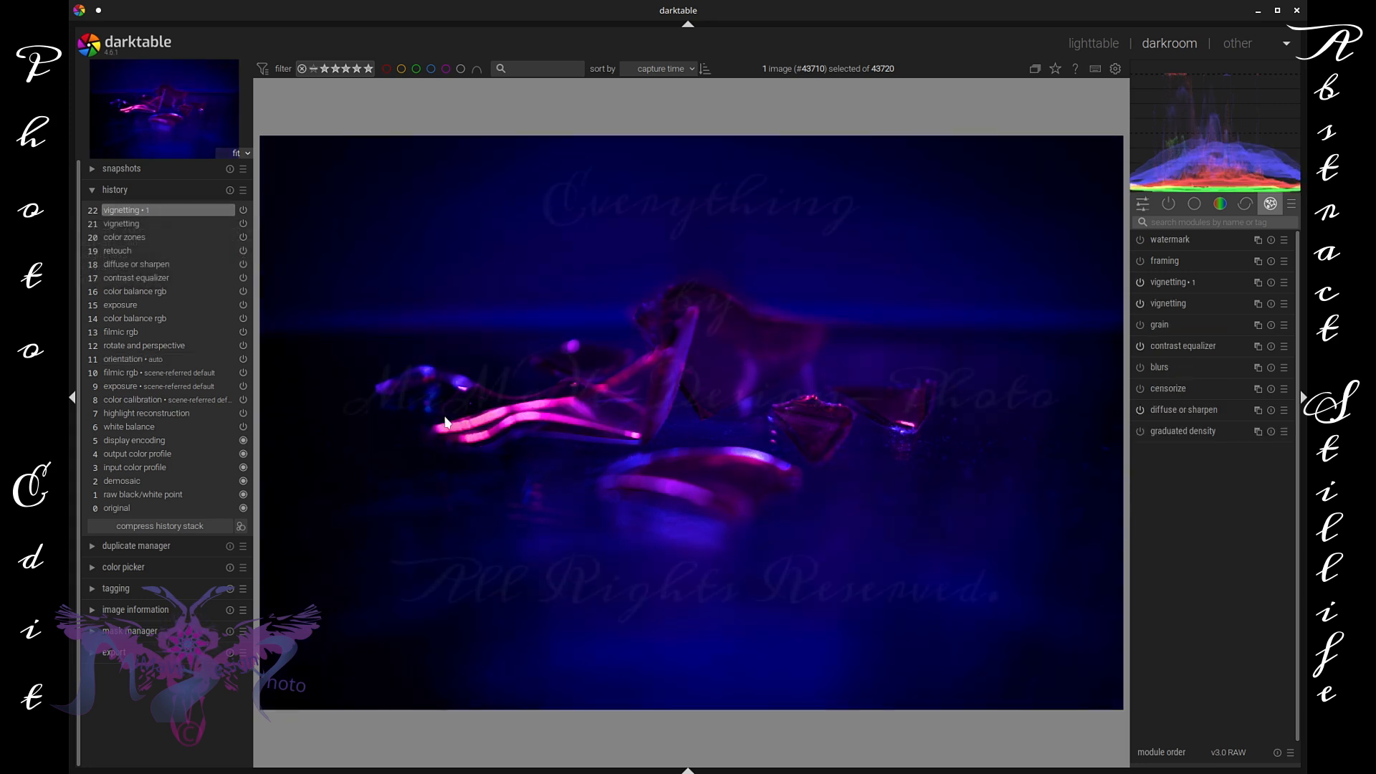